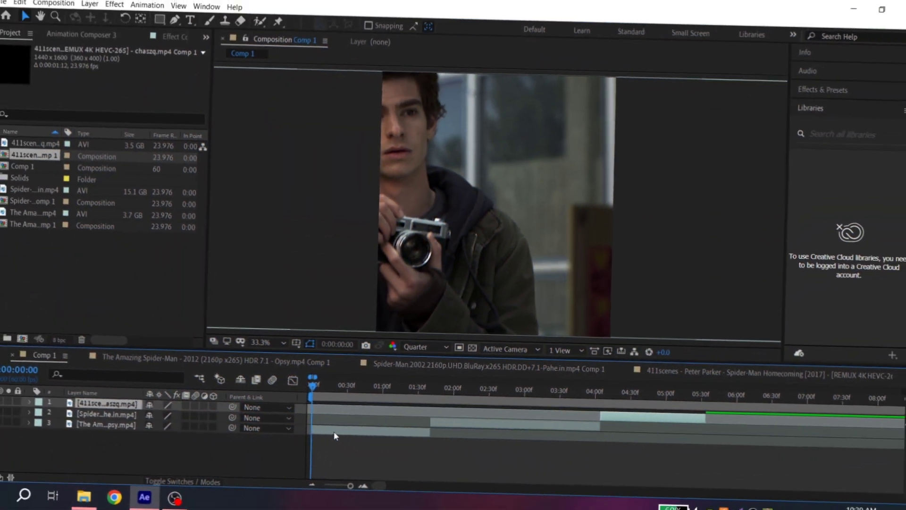
# Reposition the Amazing Spider-Man layer horizontally so the man holding the camera is centred in the frame
pyautogui.click(193, 437)
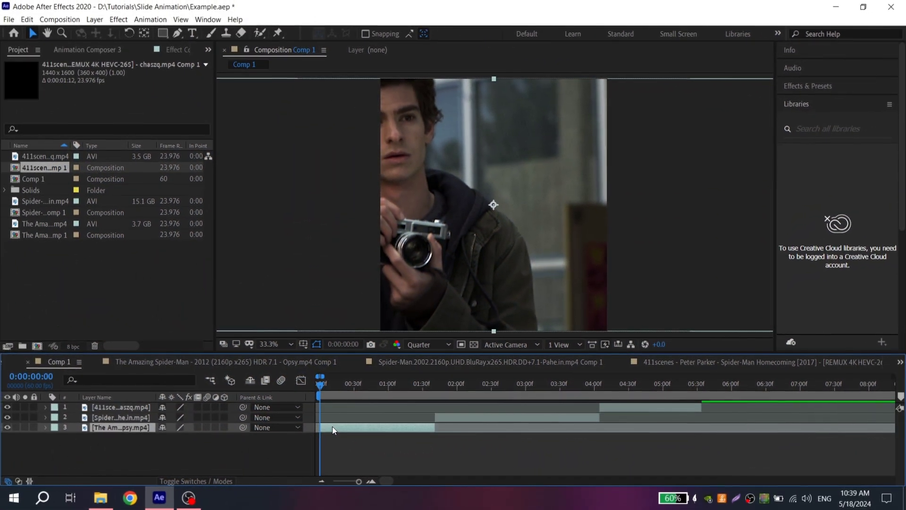
pyautogui.press('p')
pyautogui.moveTo(166, 437); pyautogui.dragTo(528, 429)
pyautogui.press('p')
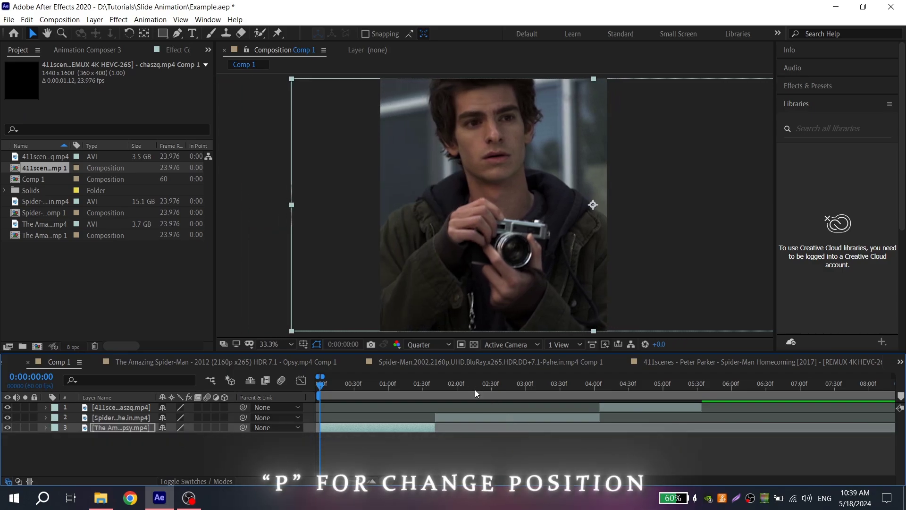
# At 0:00:02:13, shift the Spider-Man 2002 layer horizontally to position 421, 800
pyautogui.click(475, 389)
pyautogui.click(464, 418)
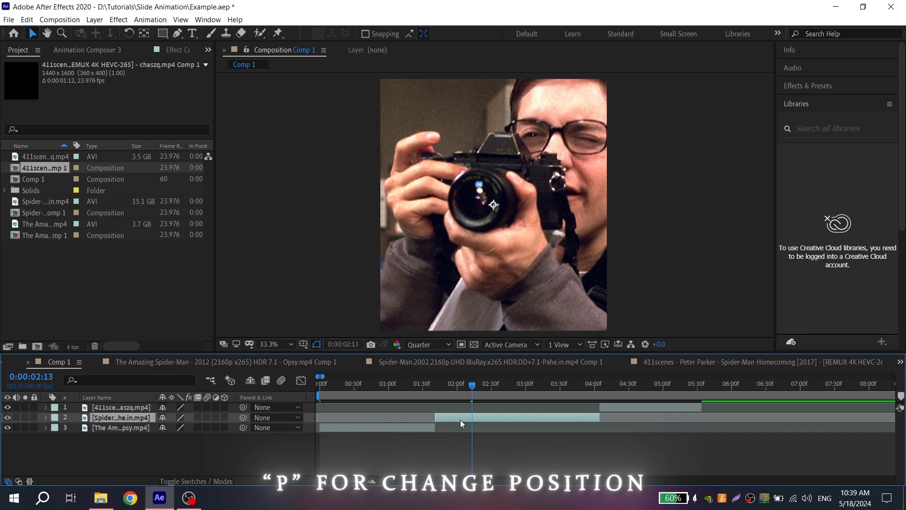
pyautogui.press('p')
pyautogui.moveTo(170, 429); pyautogui.dragTo(6, 435)
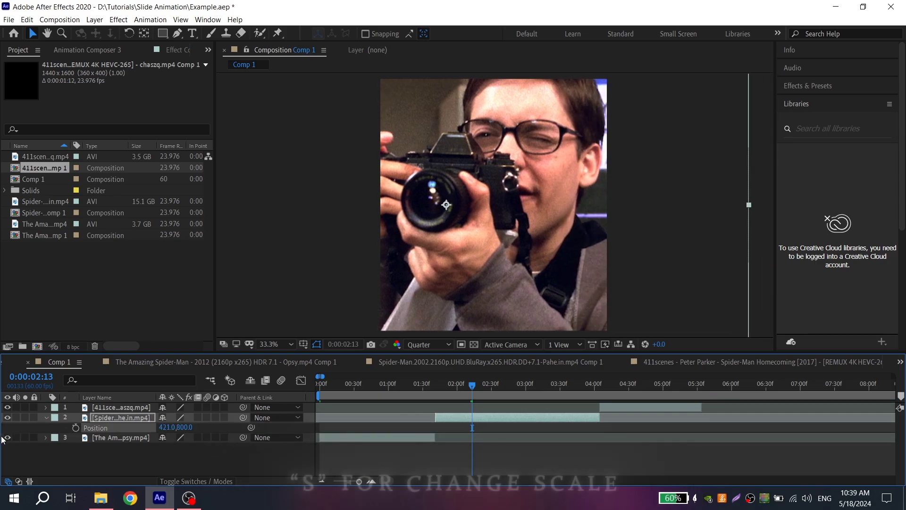
# Set the Spider-Man 2002 layer's scale to 78%
pyautogui.press('s')
pyautogui.click(179, 428)
pyautogui.write('78')
pyautogui.press('Return')
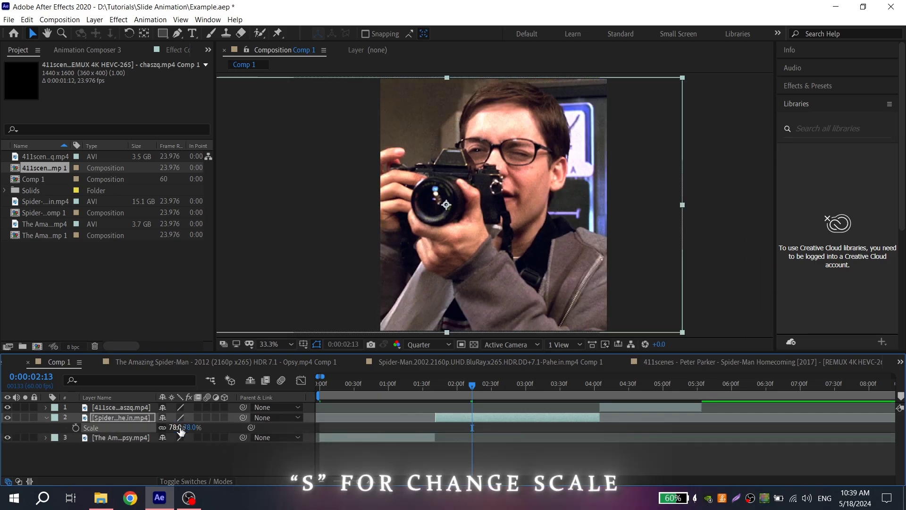
pyautogui.press('s')
# Reposition the 411scenes Homecoming layer horizontally to reframe its subject within the composition
pyautogui.moveTo(602, 387); pyautogui.dragTo(651, 406)
pyautogui.click(652, 407)
pyautogui.press('p')
pyautogui.moveTo(167, 419); pyautogui.dragTo(81, 419)
pyautogui.press('p')
# Return to the first frame and enable frame blending and motion blur on all three video layers
pyautogui.moveTo(338, 382); pyautogui.dragTo(302, 389)
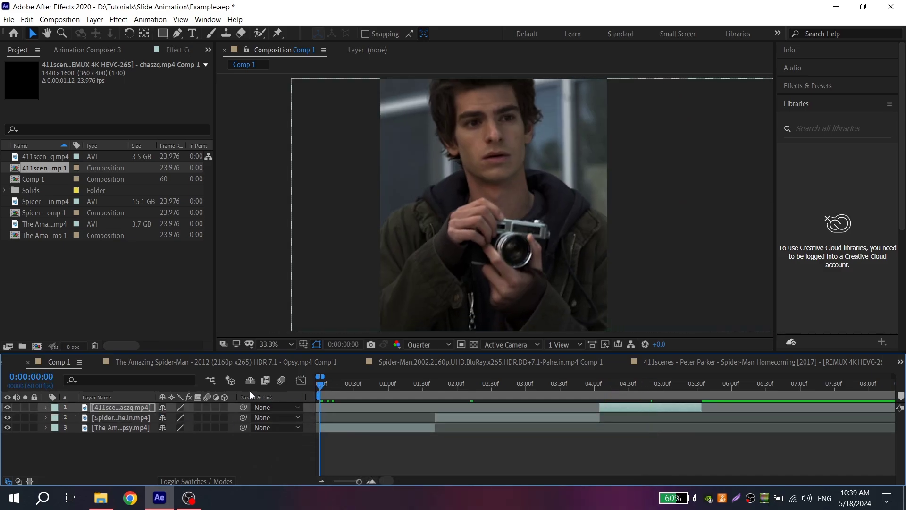
pyautogui.click(198, 427)
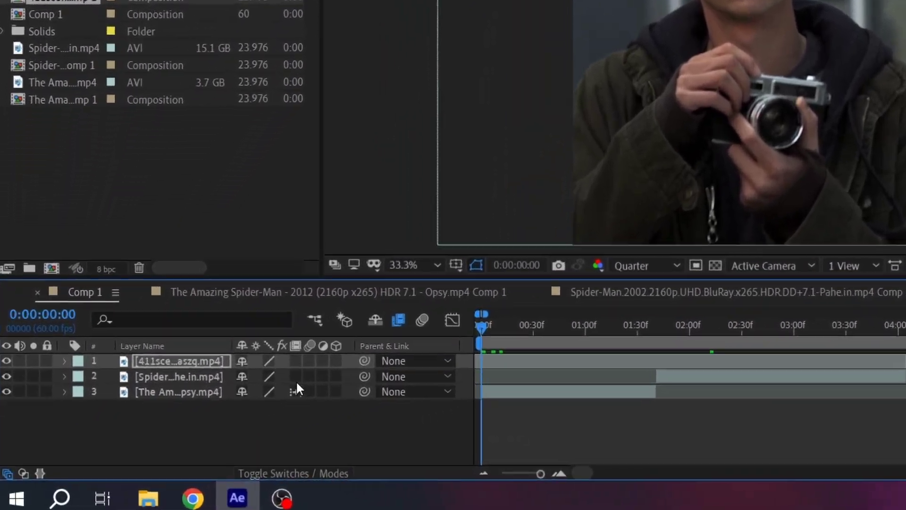
pyautogui.click(296, 377)
pyautogui.click(296, 361)
pyautogui.moveTo(310, 362); pyautogui.dragTo(310, 393)
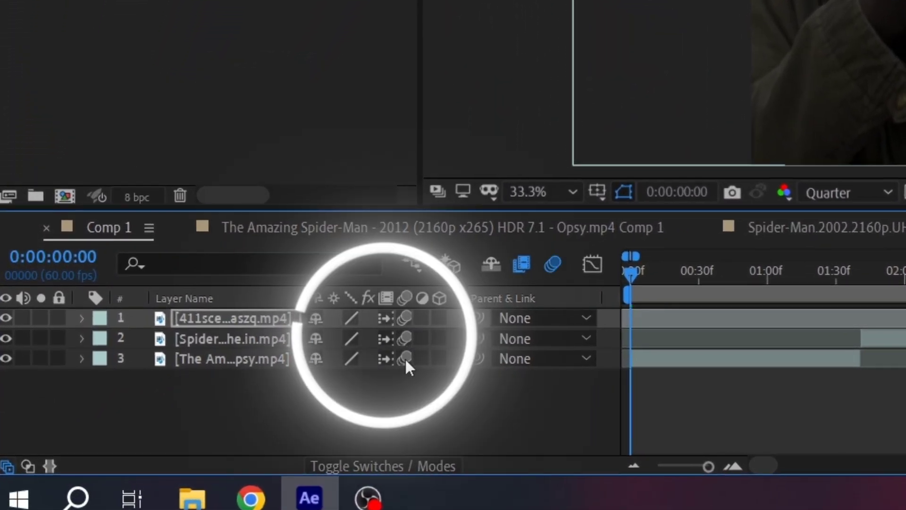
# Pre-compose the Amazing Spider-Man layer, moving all attributes into the new composition
pyautogui.rightClick(685, 364)
pyautogui.click(704, 307)
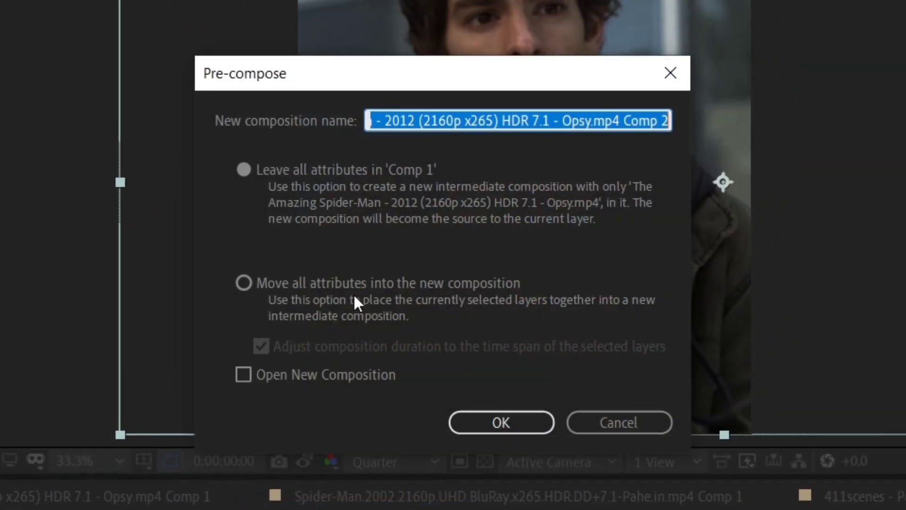
pyautogui.click(318, 316)
pyautogui.click(482, 422)
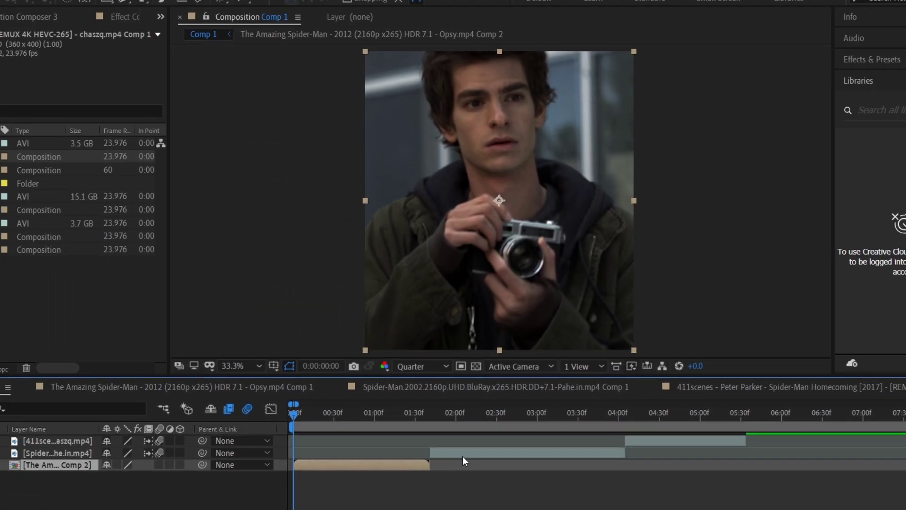
# Pre-compose the Spider-Man 2002 and 411scenes layers with all attributes moved, and enable motion blur on all three precomps
pyautogui.rightClick(463, 456)
pyautogui.click(488, 396)
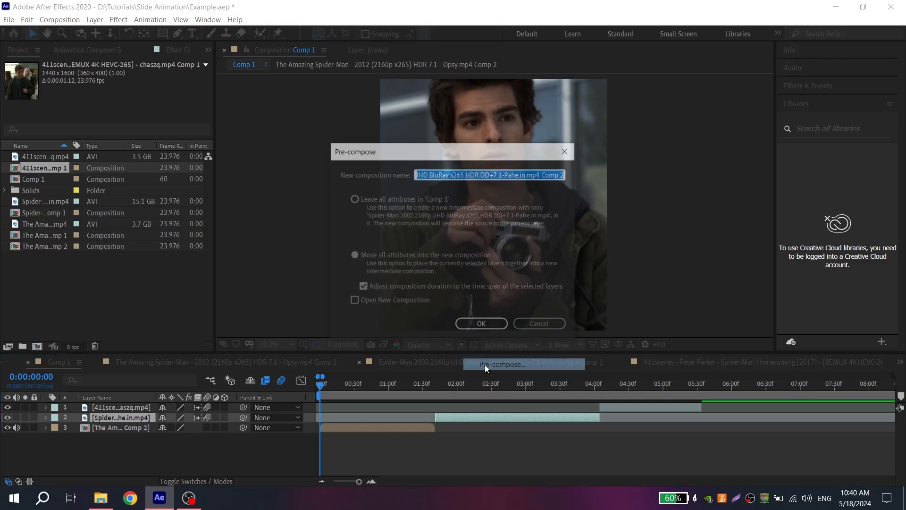
pyautogui.click(485, 342)
pyautogui.rightClick(605, 407)
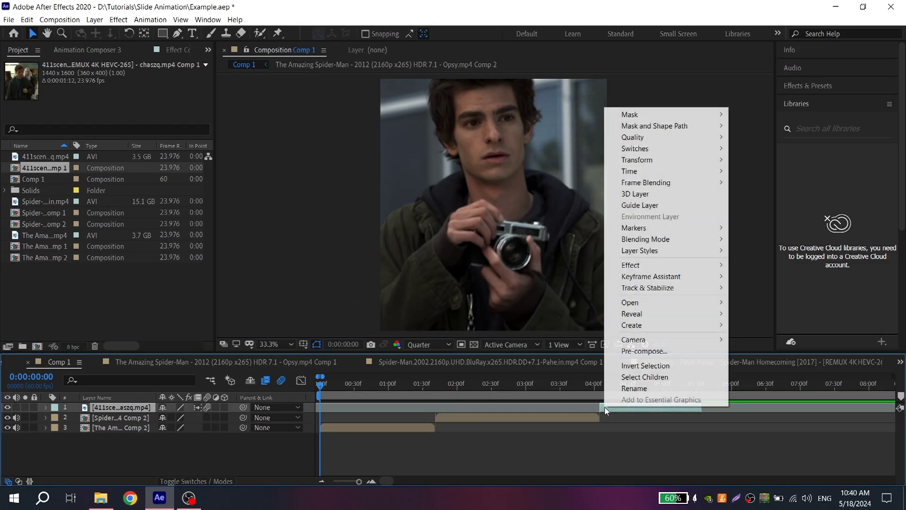
pyautogui.click(619, 350)
pyautogui.click(486, 324)
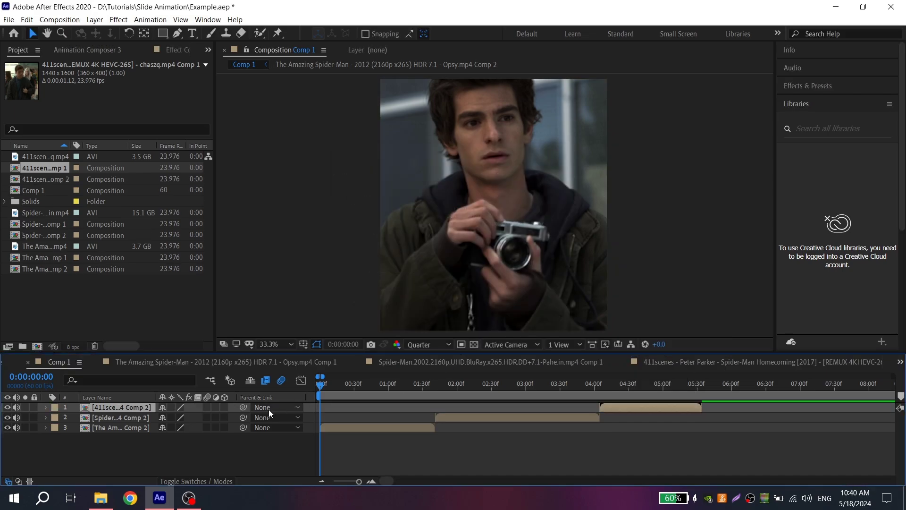
pyautogui.moveTo(207, 408); pyautogui.dragTo(207, 426)
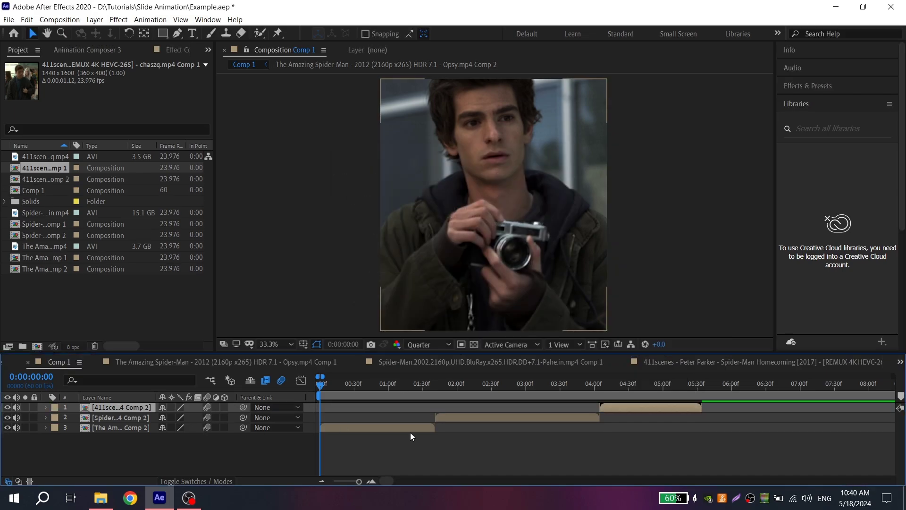
# Search the effects for "twixt" and apply Twixtor Pro to the Amazing Spider-Man precomp
pyautogui.click(822, 87)
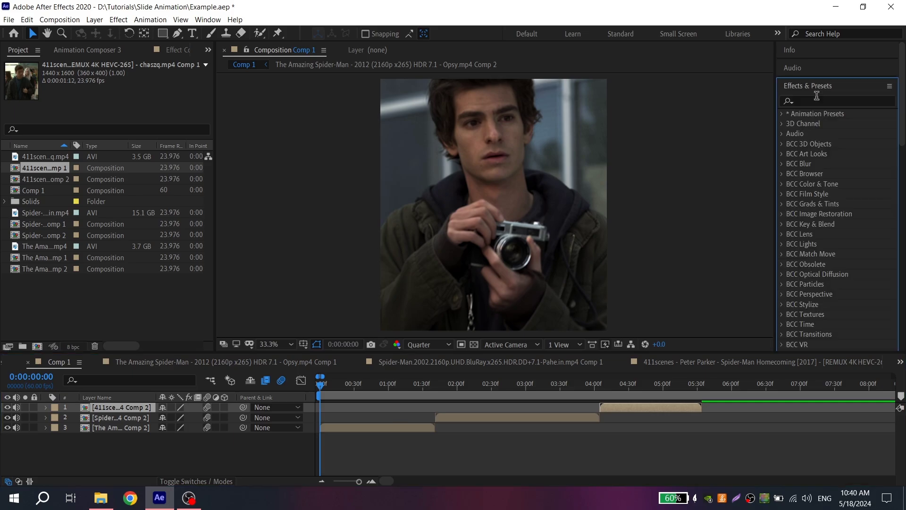
pyautogui.click(816, 100)
pyautogui.write('twixt')
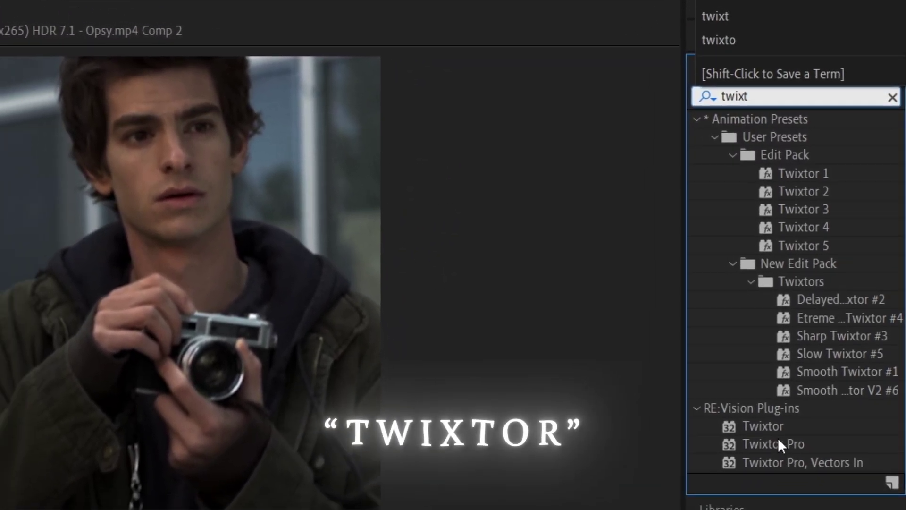
pyautogui.doubleClick(755, 461)
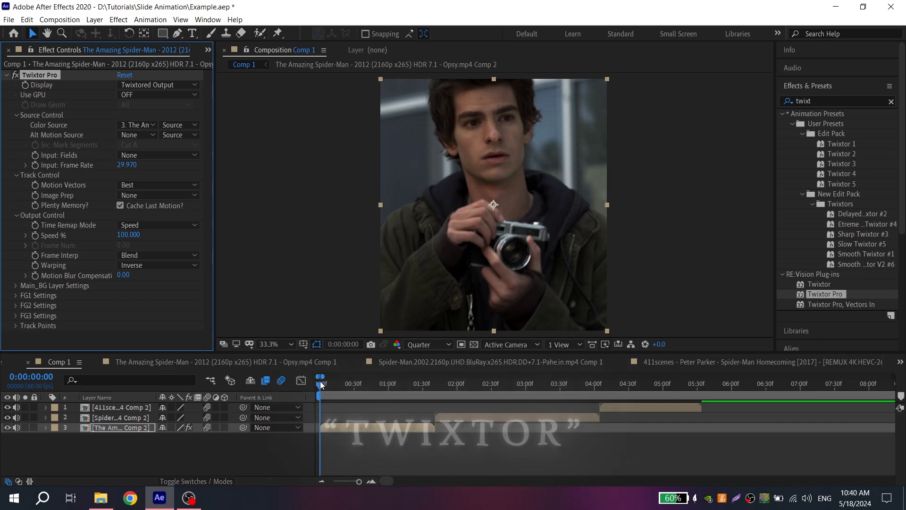
# Keyframe Twixtor Pro's Speed at 100% on the first frame and at 30% one frame later
pyautogui.click(35, 236)
pyautogui.press('pagedown')
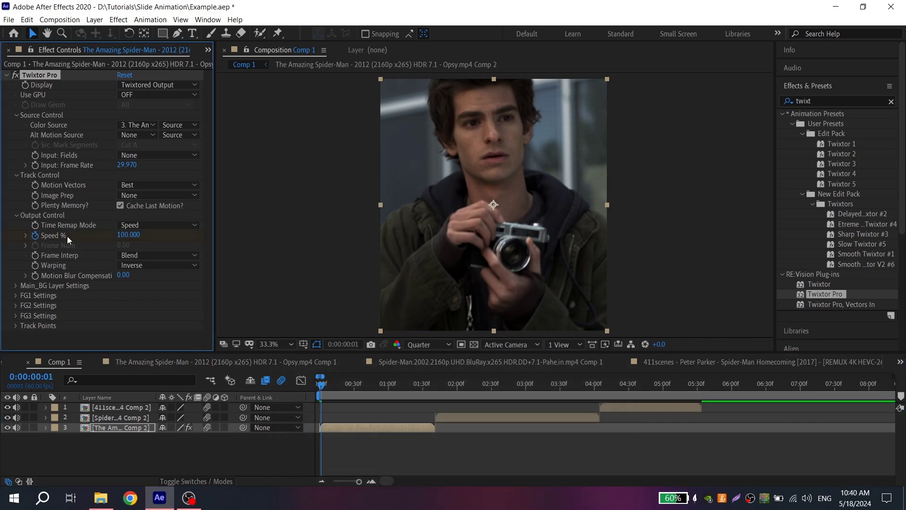
pyautogui.click(127, 235)
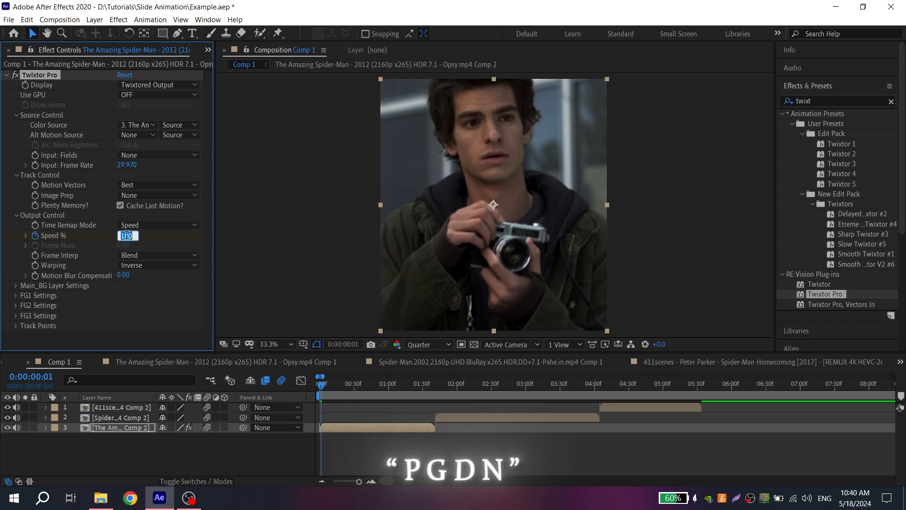
pyautogui.write('2')
pyautogui.press('BackSpace')
pyautogui.write('30')
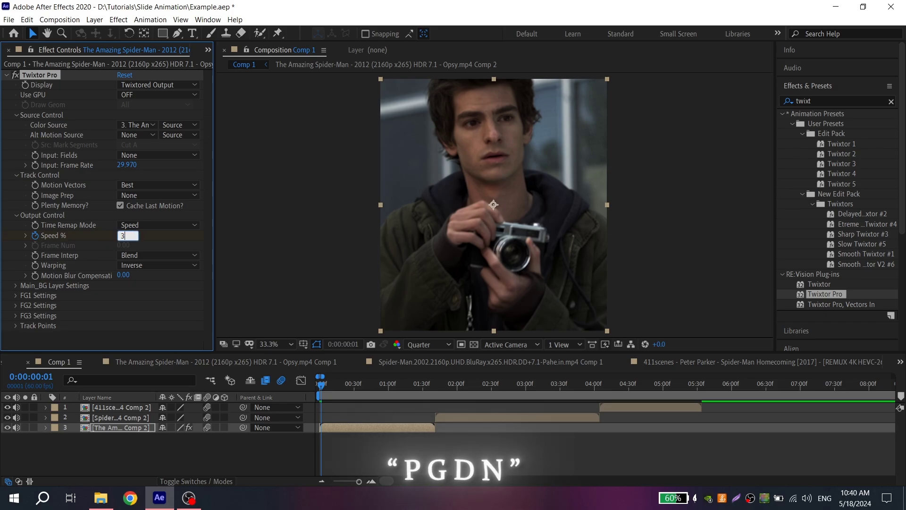
pyautogui.press('Return')
# Play back the slowed Amazing Spider-Man clip from the first frame
pyautogui.press('=')
pyautogui.press('=')
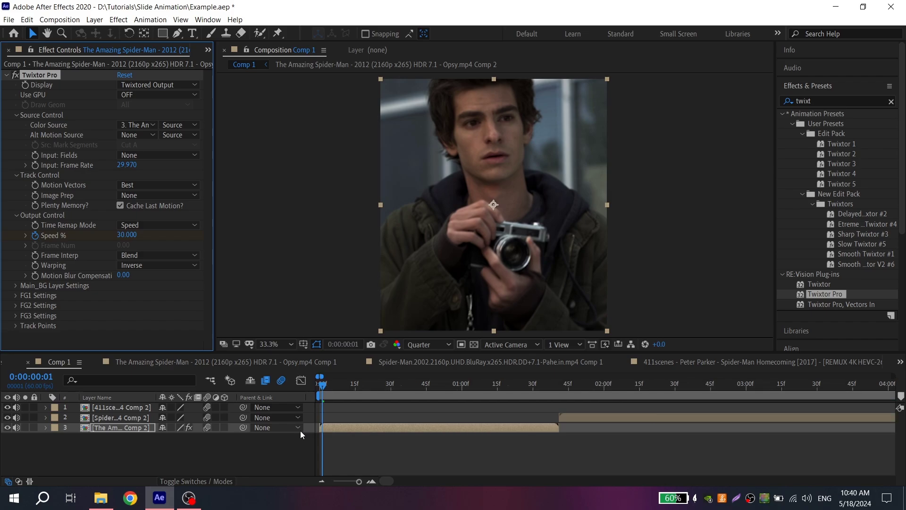
pyautogui.moveTo(327, 385); pyautogui.dragTo(290, 389)
pyautogui.press('space')
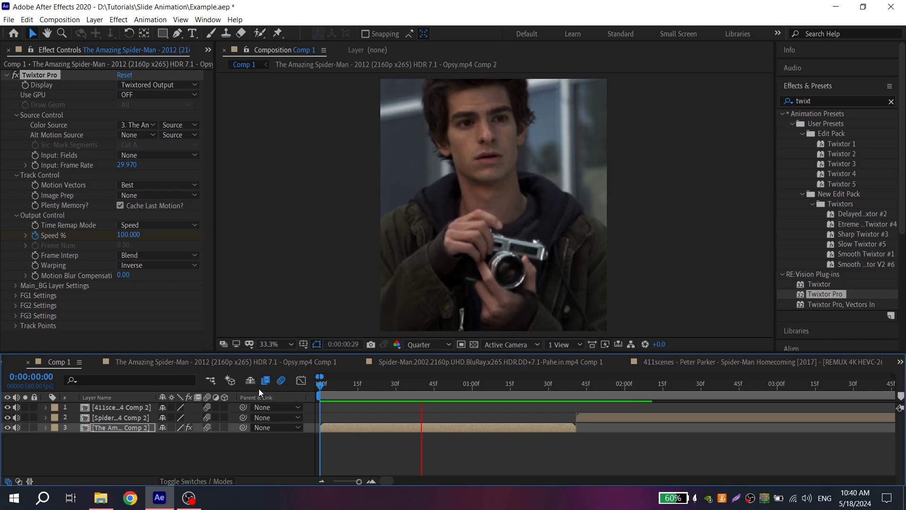
pyautogui.press('space')
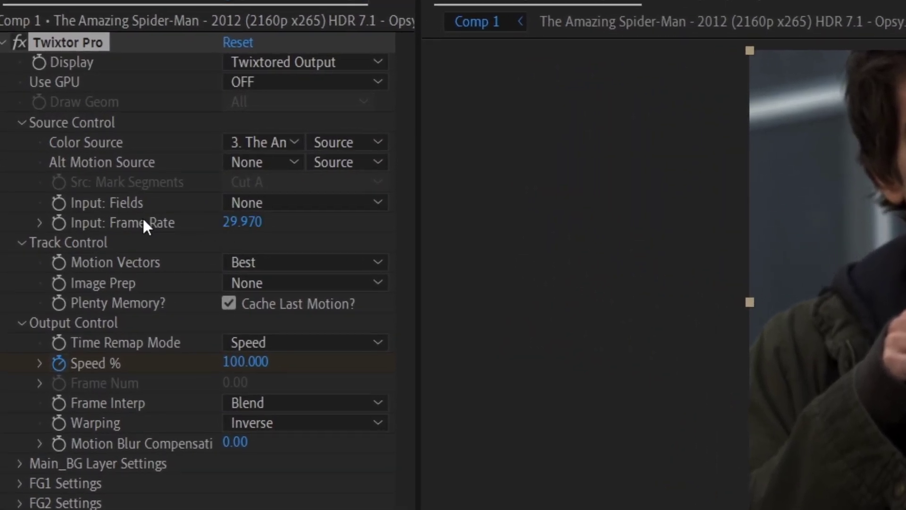
# Look through Twixtor Pro's Image Prep and Frame Interp options and collapse the effect's settings
pyautogui.click(242, 283)
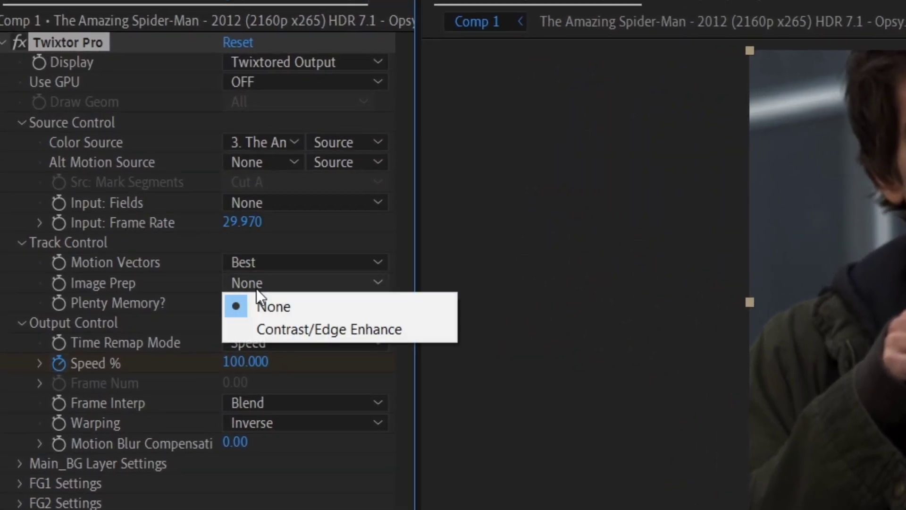
pyautogui.click(392, 249)
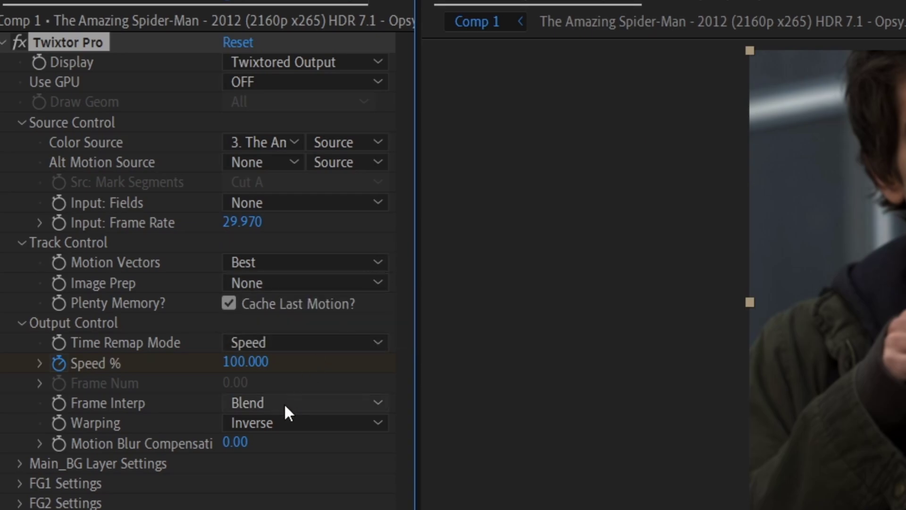
pyautogui.click(239, 405)
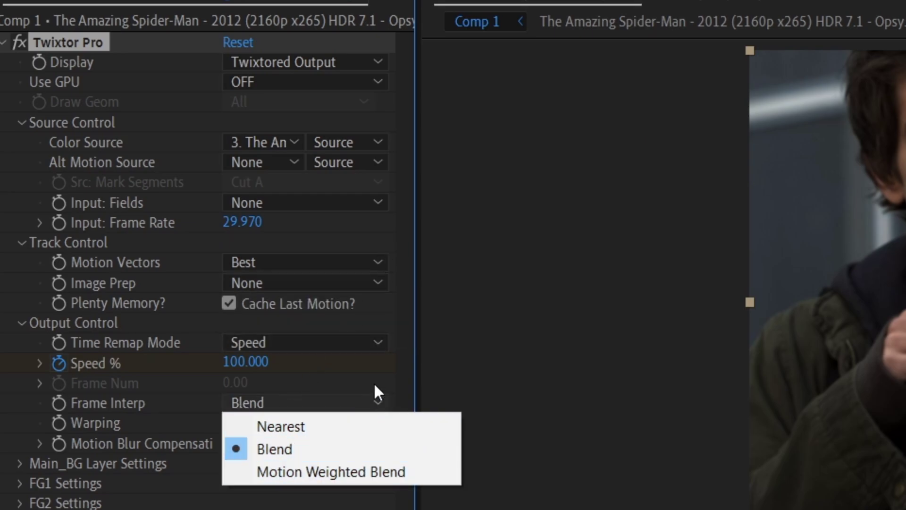
pyautogui.click(396, 317)
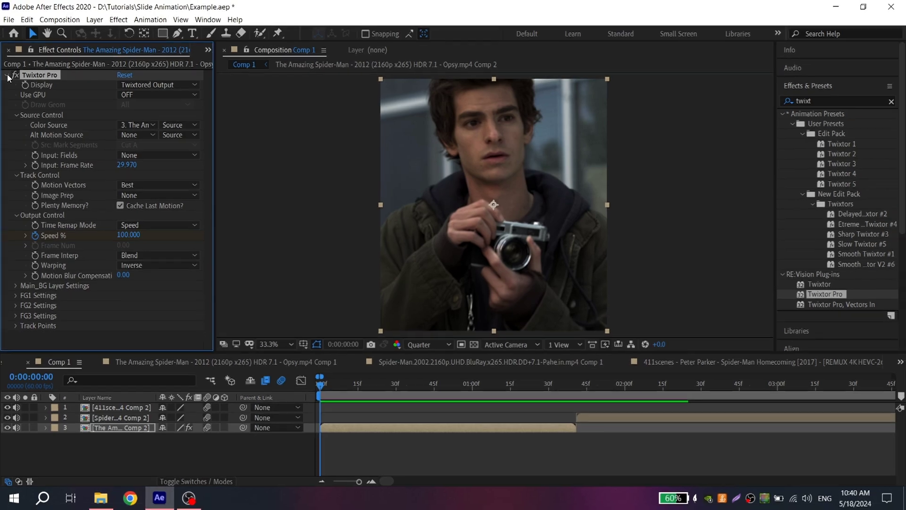
pyautogui.click(4, 62)
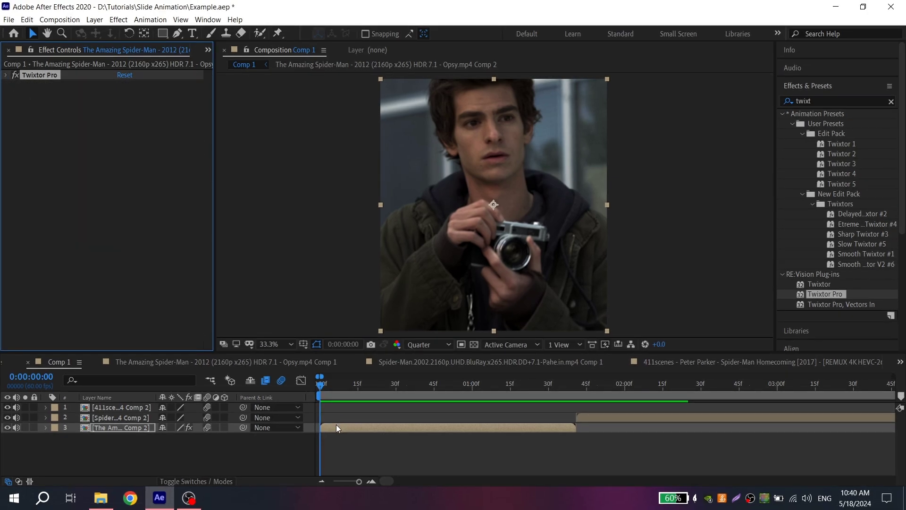
# Apply Twixtor Pro to the Spider-Man 2002 precomp, keyframing Speed at 100% at 0:00:01:41 and 30% one frame later
pyautogui.click(586, 384)
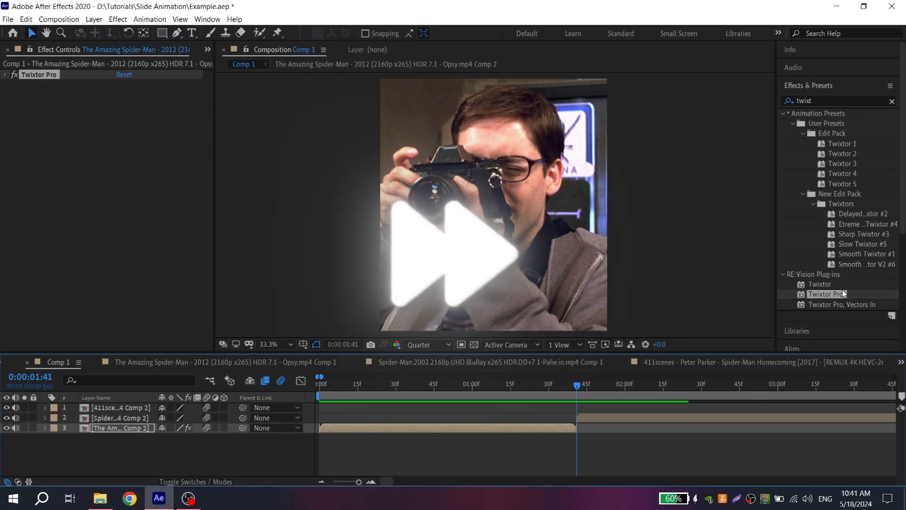
pyautogui.moveTo(850, 294); pyautogui.dragTo(595, 422)
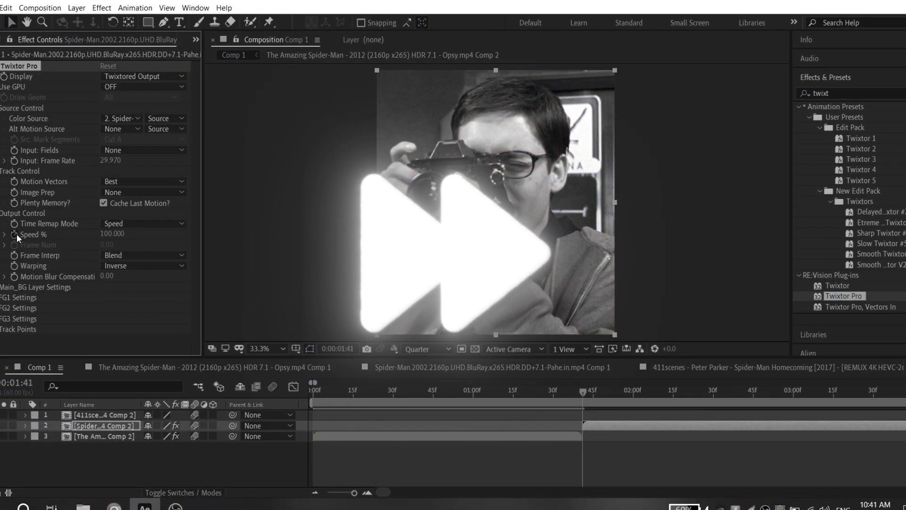
pyautogui.click(114, 234)
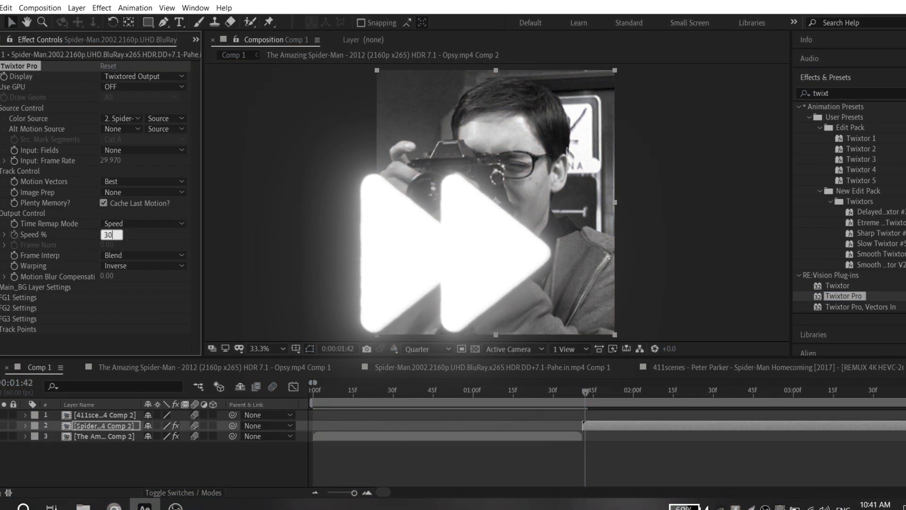
pyautogui.press('Return')
pyautogui.click(1, 66)
# Apply Twixtor Pro to the Spider-Man Homecoming precomp, keyframing Speed at 100% at 0:00:04:05 and 30% one frame later
pyautogui.scroll(-3, 613, 439)
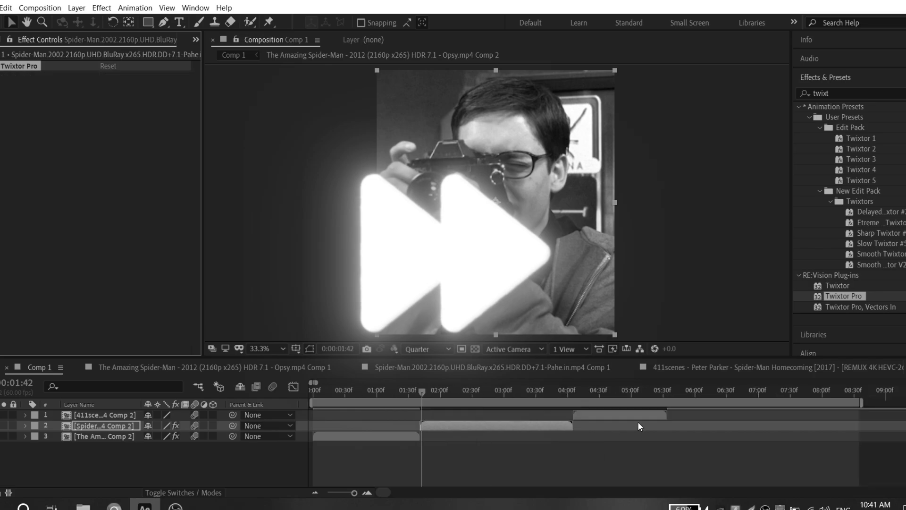
pyautogui.scroll(4, 575, 418)
pyautogui.moveTo(572, 392); pyautogui.dragTo(567, 390)
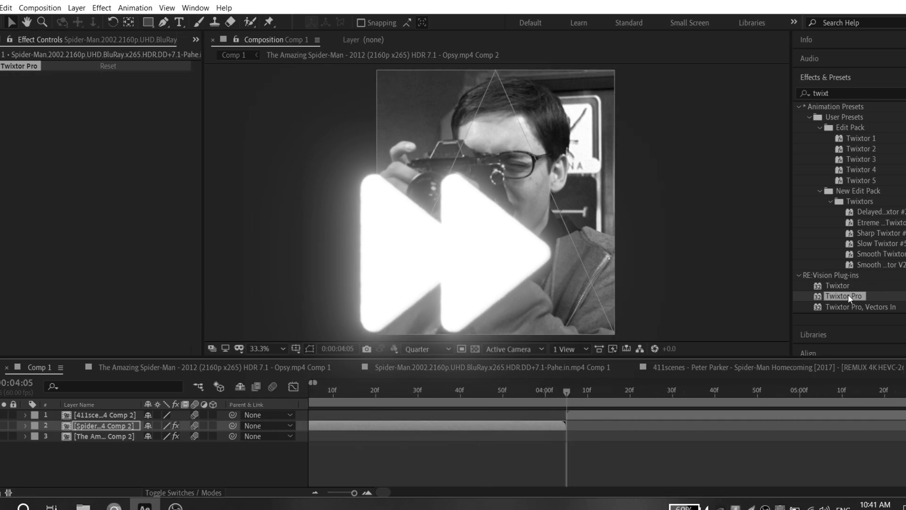
pyautogui.moveTo(847, 296); pyautogui.dragTo(590, 415)
pyautogui.press(';')
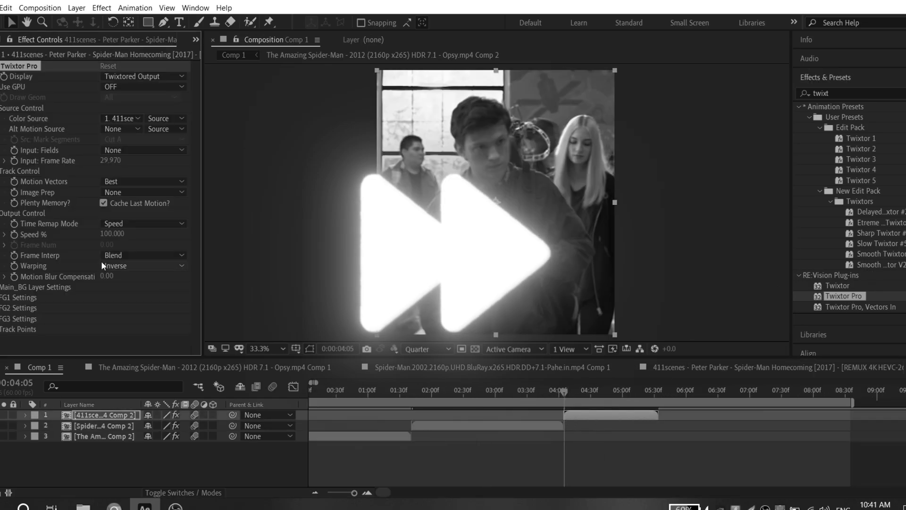
pyautogui.press('pagedown')
pyautogui.click(111, 235)
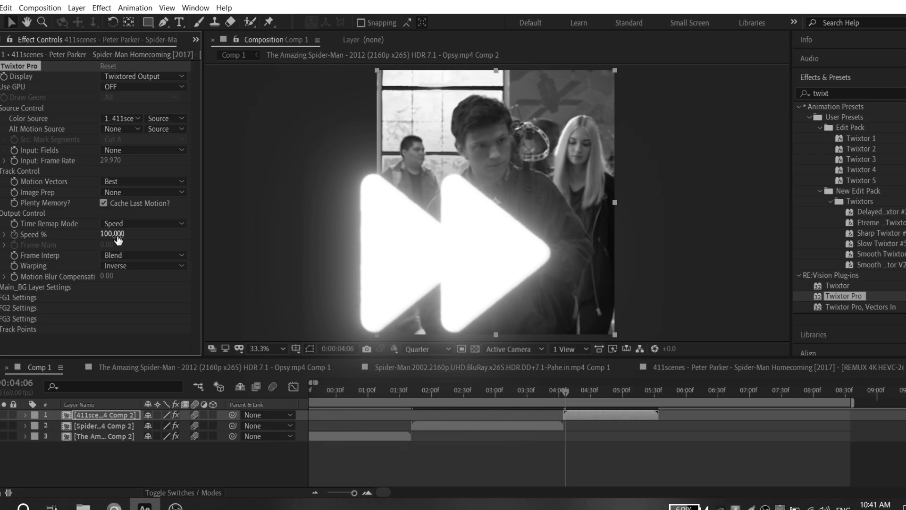
pyautogui.write('30')
pyautogui.press('Return')
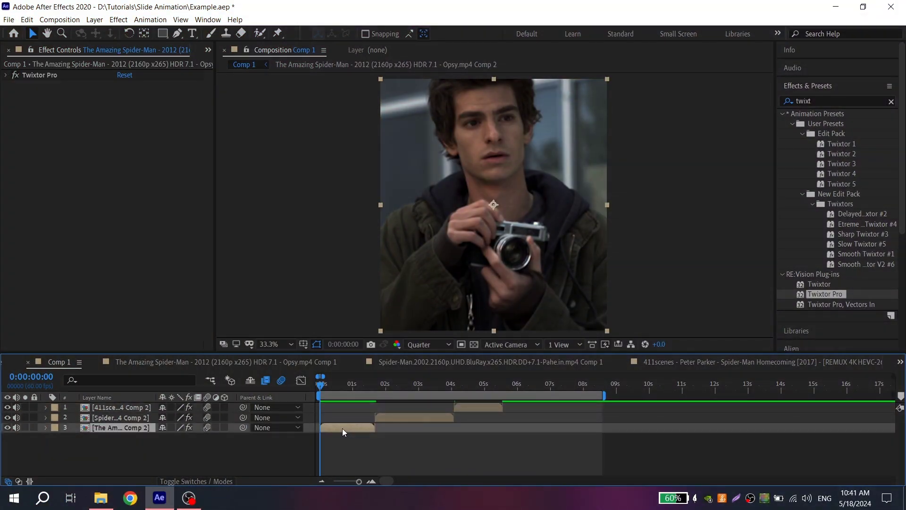
# Pre-compose each of the three clips separately, moving all attributes and adjusting the composition duration to the layer's time span
pyautogui.rightClick(341, 429)
pyautogui.click(377, 373)
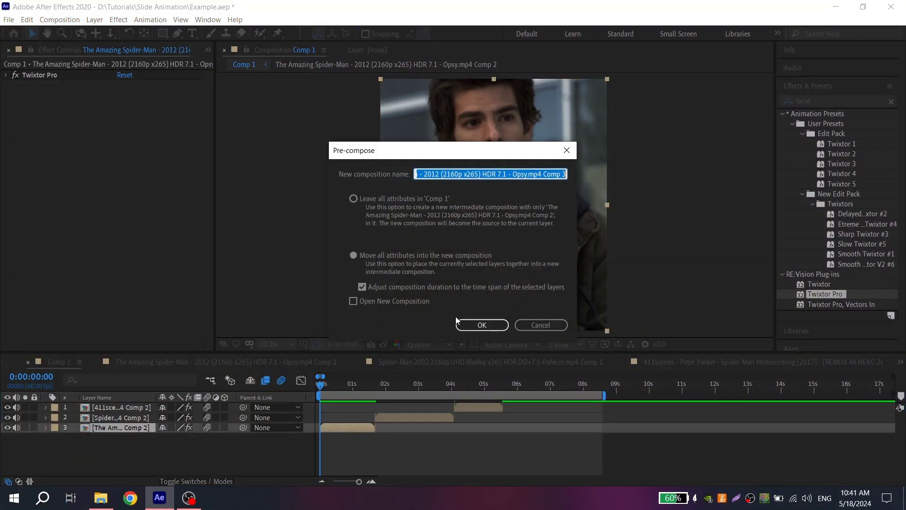
pyautogui.click(478, 324)
pyautogui.rightClick(393, 417)
pyautogui.click(434, 364)
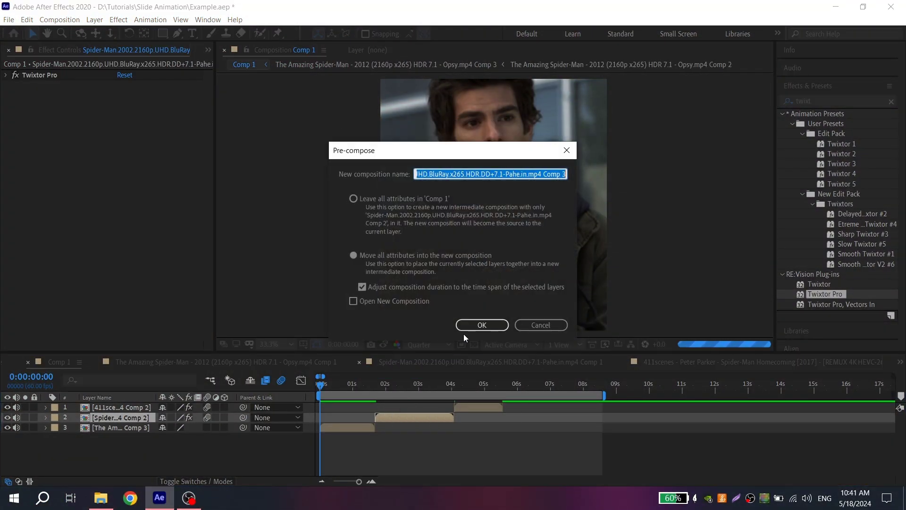
pyautogui.click(472, 327)
pyautogui.rightClick(466, 405)
pyautogui.click(493, 349)
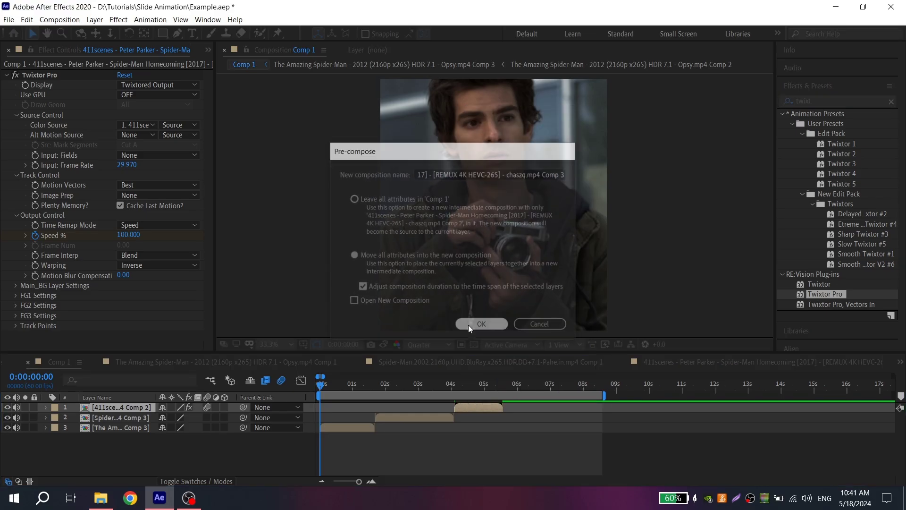
pyautogui.click(470, 325)
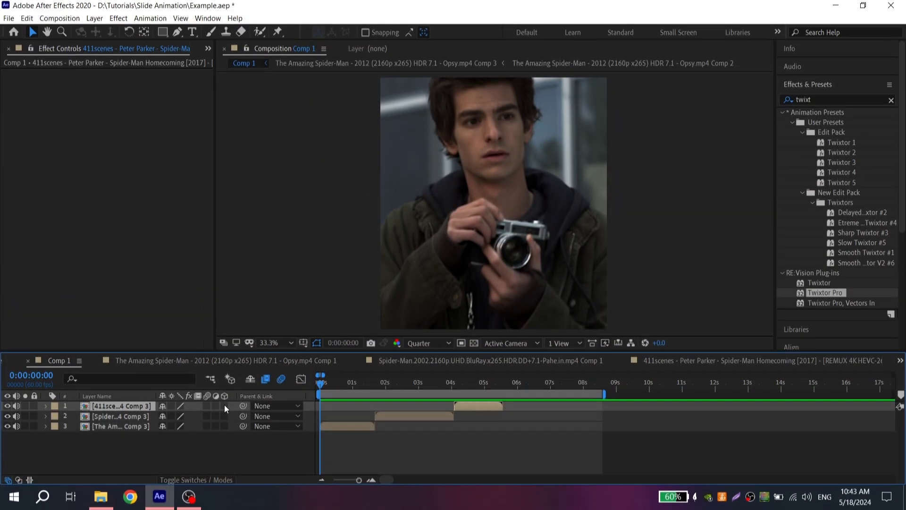
# Make all three precomps 3D layers and add a one-node camera with a 28 mm focal length
pyautogui.click(224, 407)
pyautogui.click(225, 418)
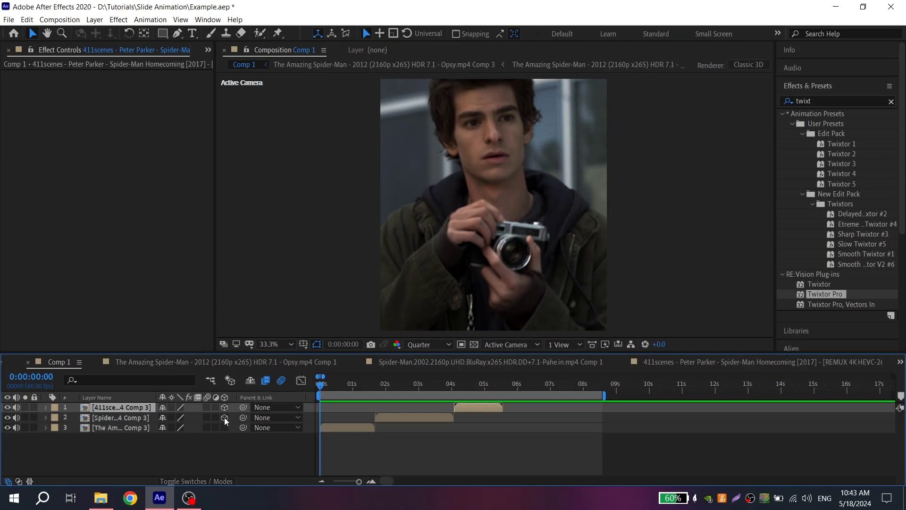
pyautogui.rightClick(86, 411)
pyautogui.moveTo(130, 301)
pyautogui.click(241, 344)
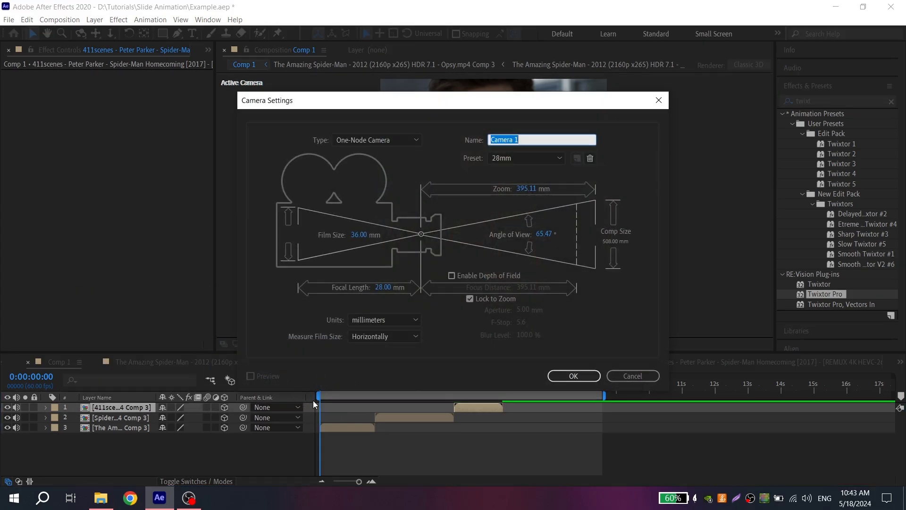
pyautogui.click(543, 134)
pyautogui.click(528, 154)
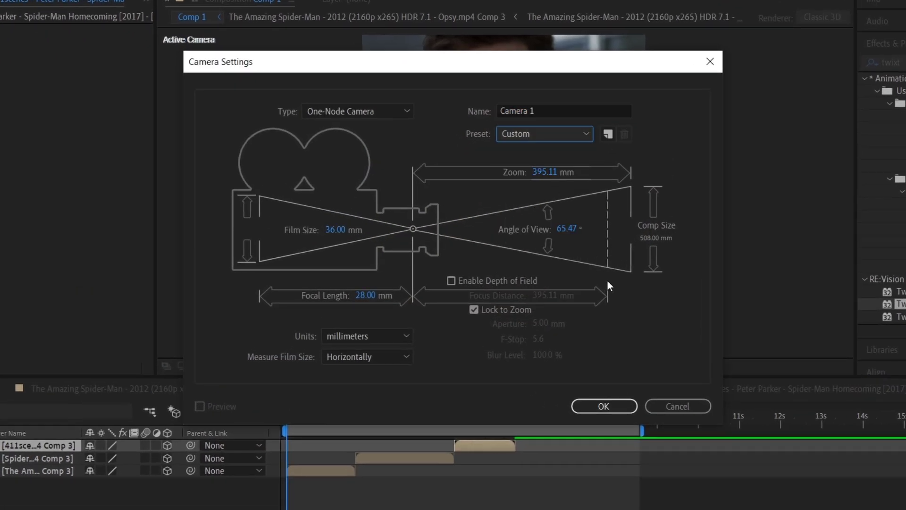
pyautogui.click(613, 407)
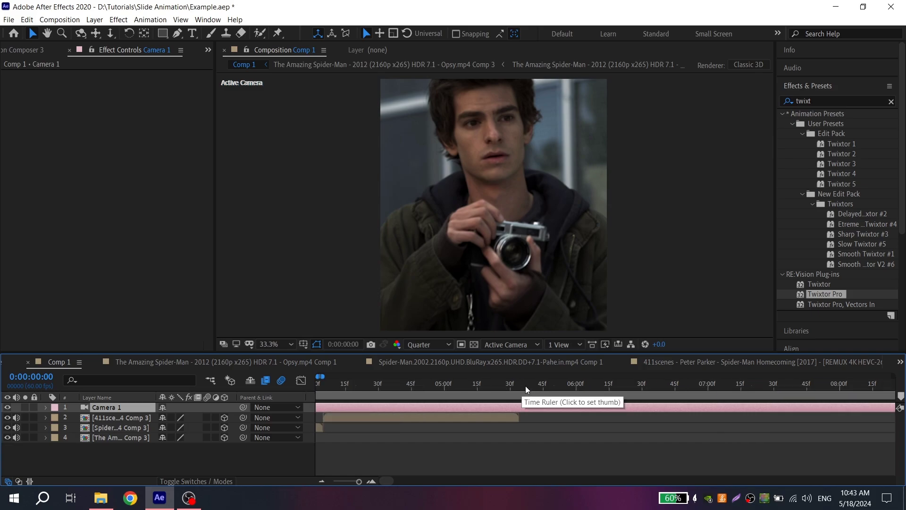
# Split the camera layer at 0:00:05:34, where the last clip ends, and delete the part beyond it
pyautogui.click(519, 386)
pyautogui.hotkey('ctrl', 'shift', 'd')
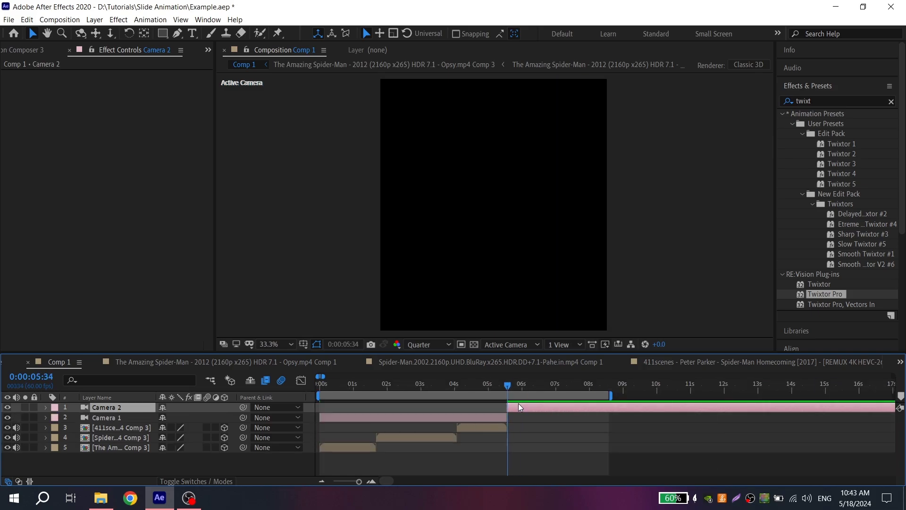
pyautogui.press('Delete')
# Add a null object at the start of the composition and parent the camera to it
pyautogui.click(320, 385)
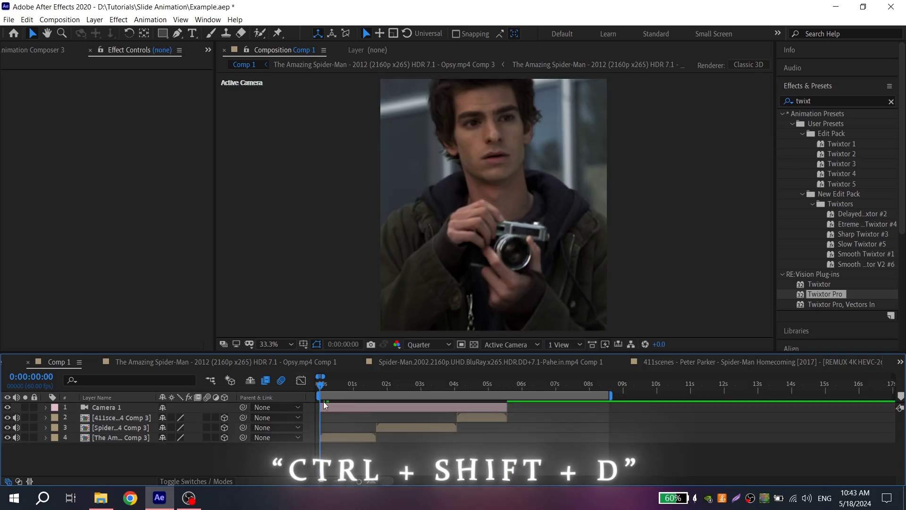
pyautogui.click(325, 406)
pyautogui.rightClick(72, 411)
pyautogui.moveTo(112, 297)
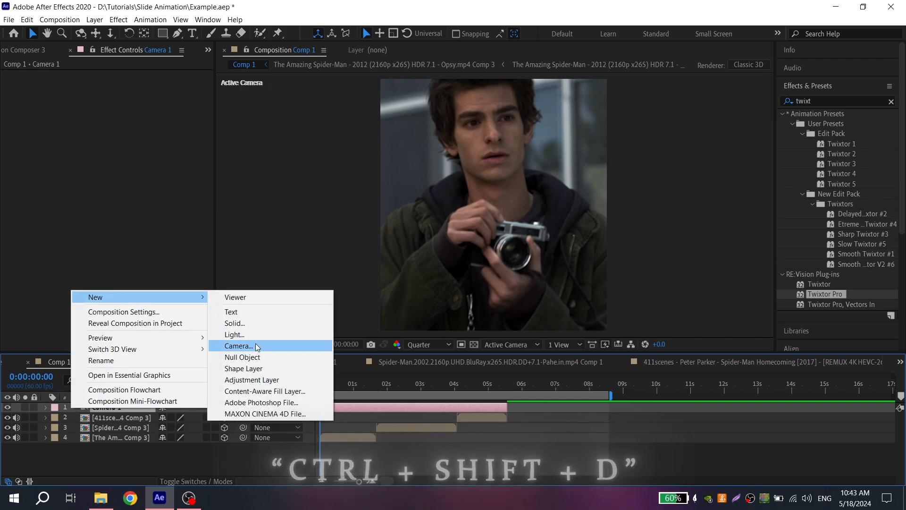
pyautogui.click(236, 357)
pyautogui.click(349, 415)
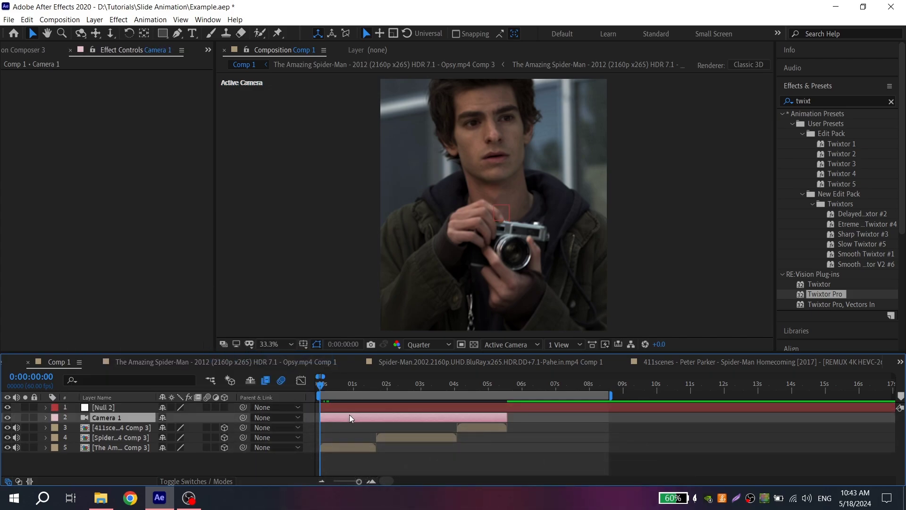
pyautogui.moveTo(241, 416); pyautogui.dragTo(134, 409)
# Enable motion blur on the null and trim its end to 0:00:05:34 to match the camera
pyautogui.click(208, 407)
pyautogui.click(508, 385)
pyautogui.press('=')
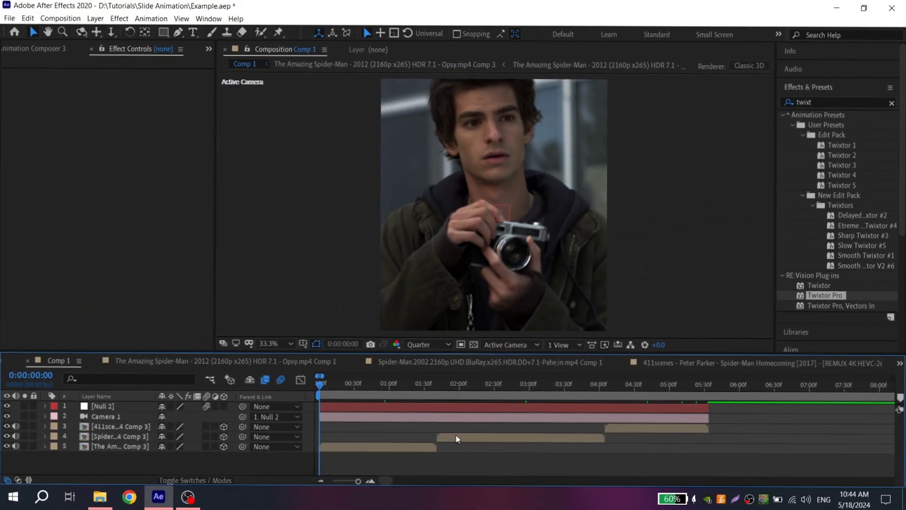
# Shift the Spider-Man 2002 layer earlier so it starts at 0:00:00:55, overlapping the first clip
pyautogui.moveTo(455, 434); pyautogui.dragTo(403, 435)
pyautogui.scroll(1, 383, 413)
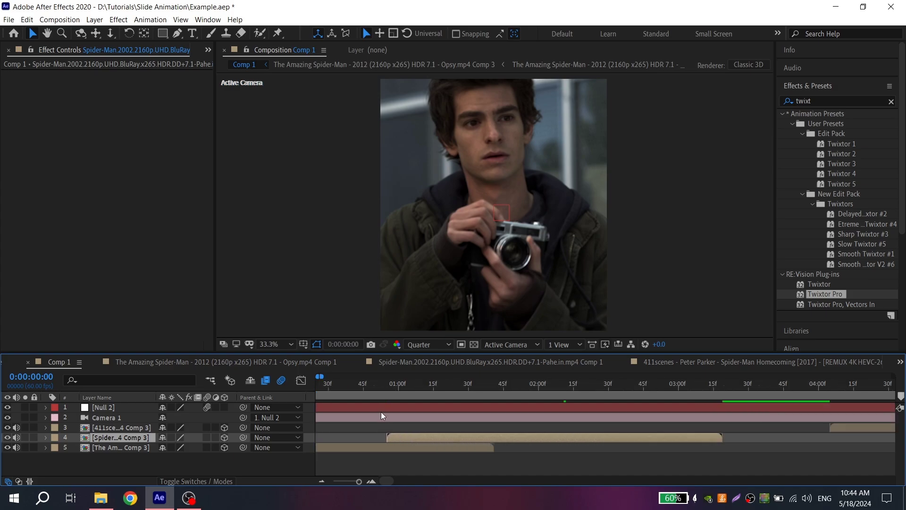
pyautogui.moveTo(392, 385); pyautogui.dragTo(388, 385)
pyautogui.scroll(-2, 419, 426)
pyautogui.press('=')
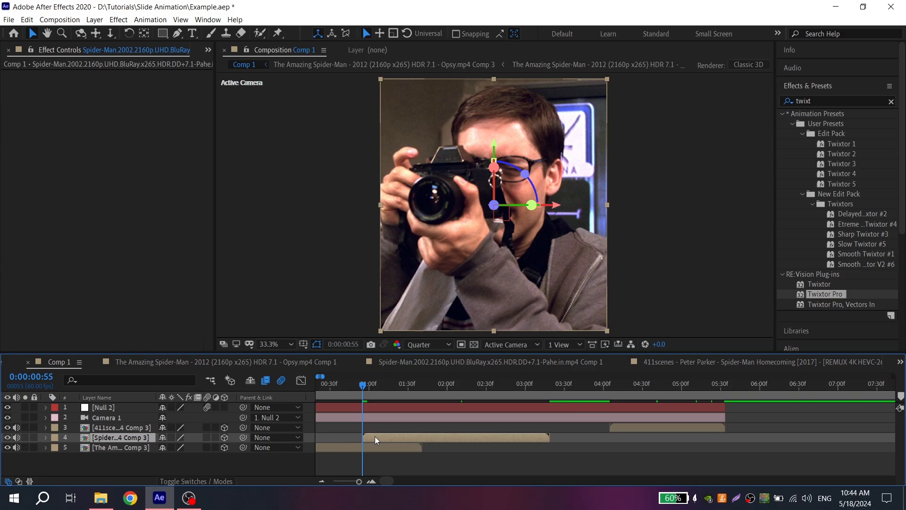
# Move the Spider-Man 2002 layer sideways out of frame by setting its X position to 2482
pyautogui.press('p')
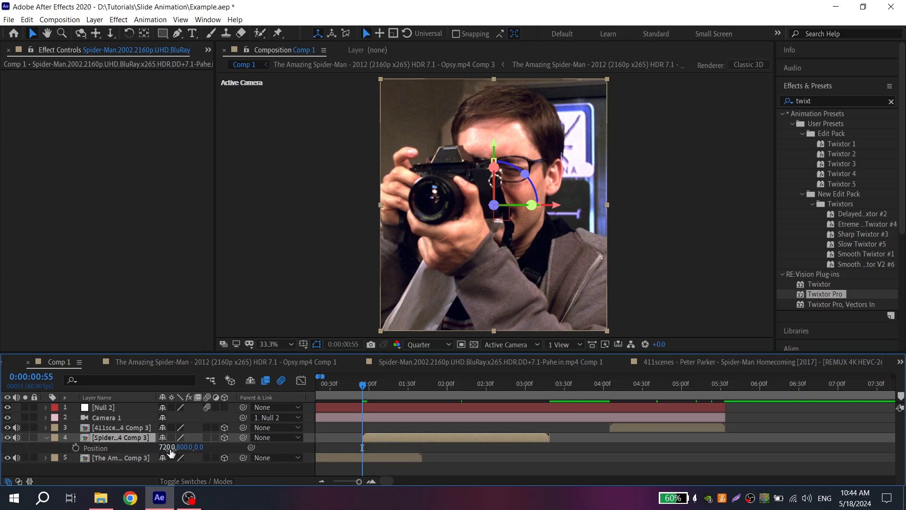
pyautogui.moveTo(171, 446); pyautogui.dragTo(567, 427)
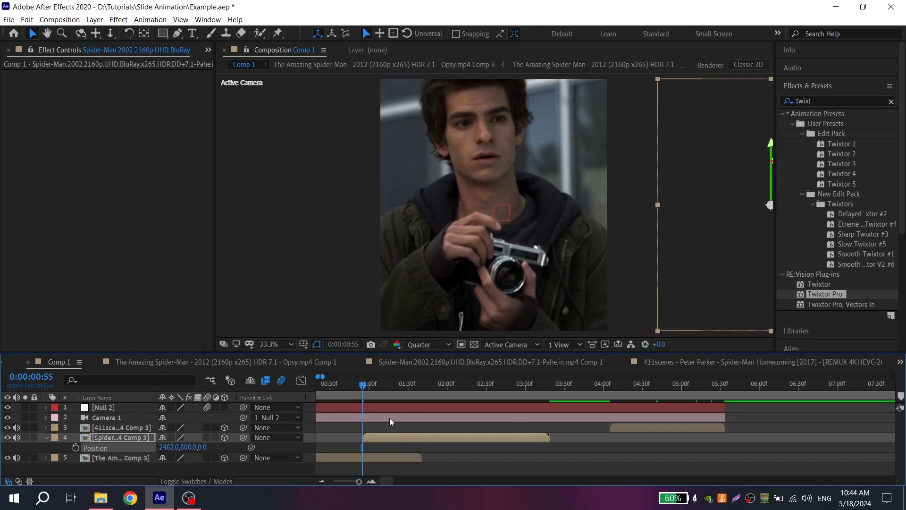
pyautogui.press('p')
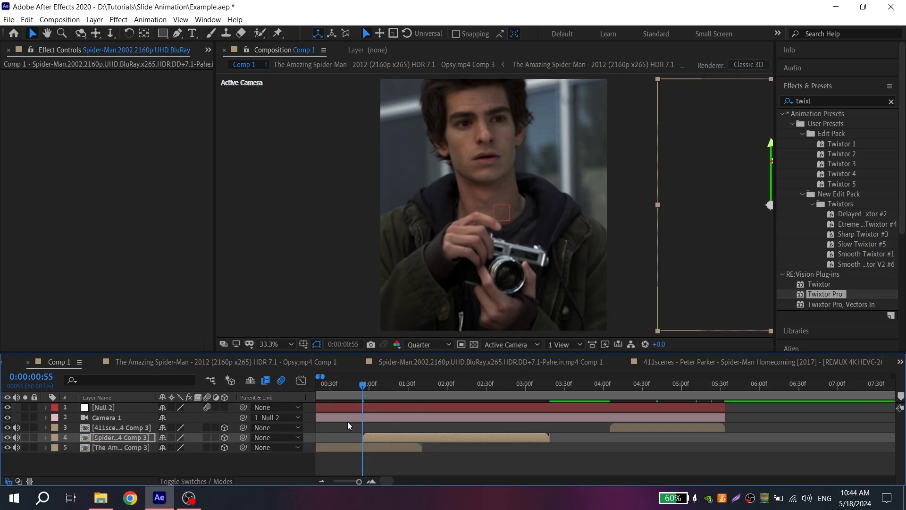
# Keyframe the null's Position at 720, 800 at 0:00:00:55 and with X at 2487 at 0:00:01:40
pyautogui.scroll(-2, 388, 428)
pyautogui.scroll(2, 331, 428)
pyautogui.click(392, 407)
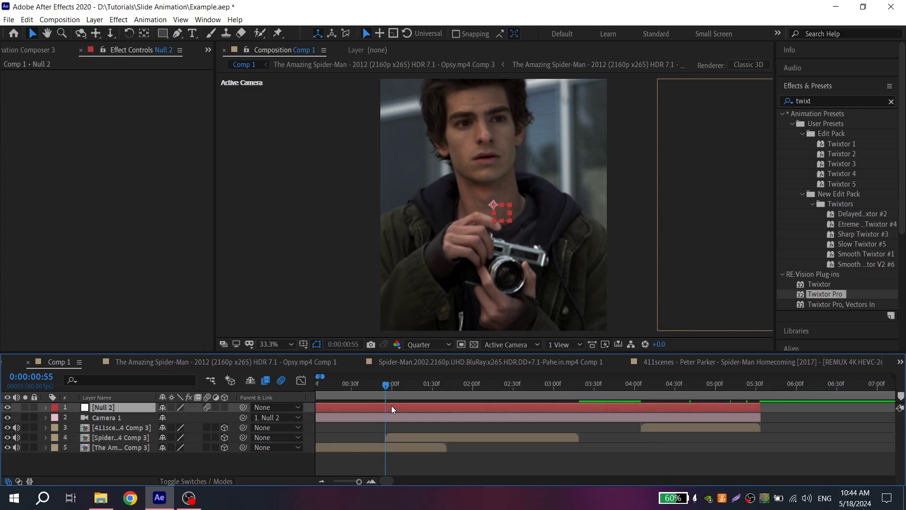
pyautogui.press('p')
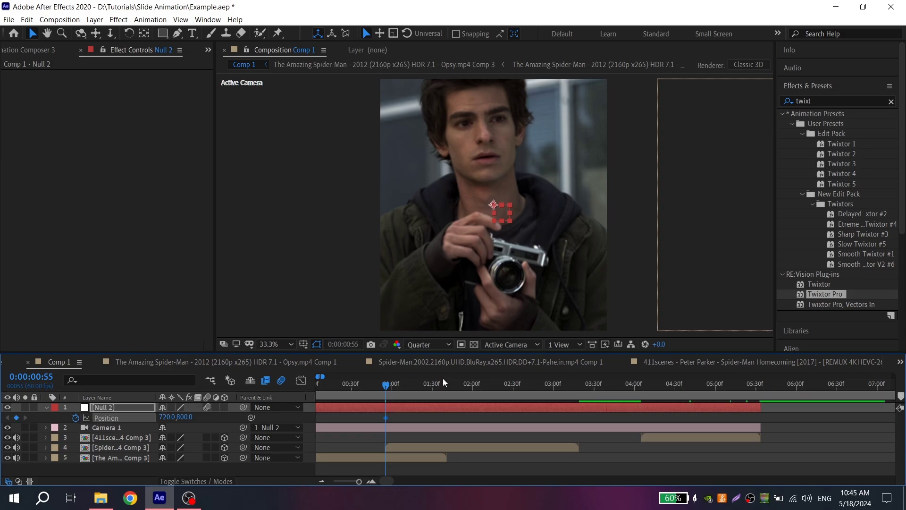
pyautogui.scroll(3, 448, 384)
pyautogui.click(455, 385)
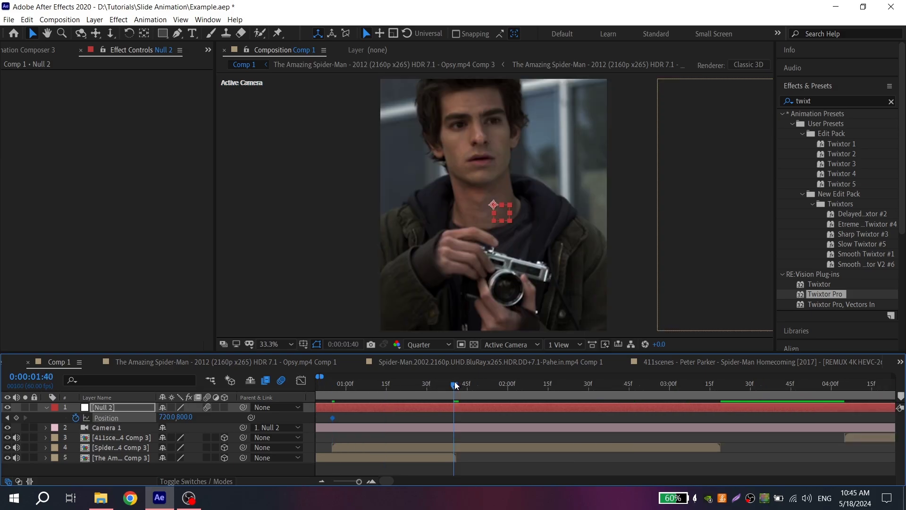
pyautogui.moveTo(166, 417); pyautogui.dragTo(355, 417)
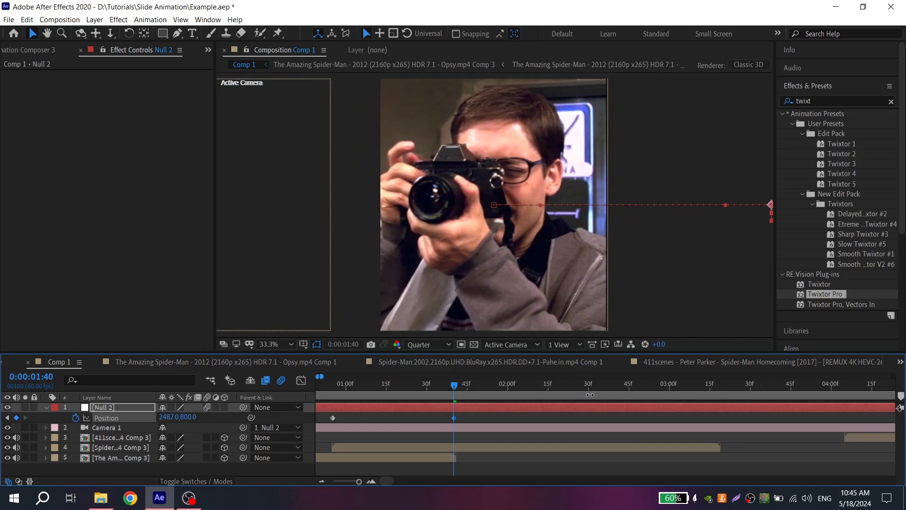
# Move the null's second Position keyframe to 0:00:01:41 and check the framing on the neighbouring frames
pyautogui.scroll(1, 456, 425)
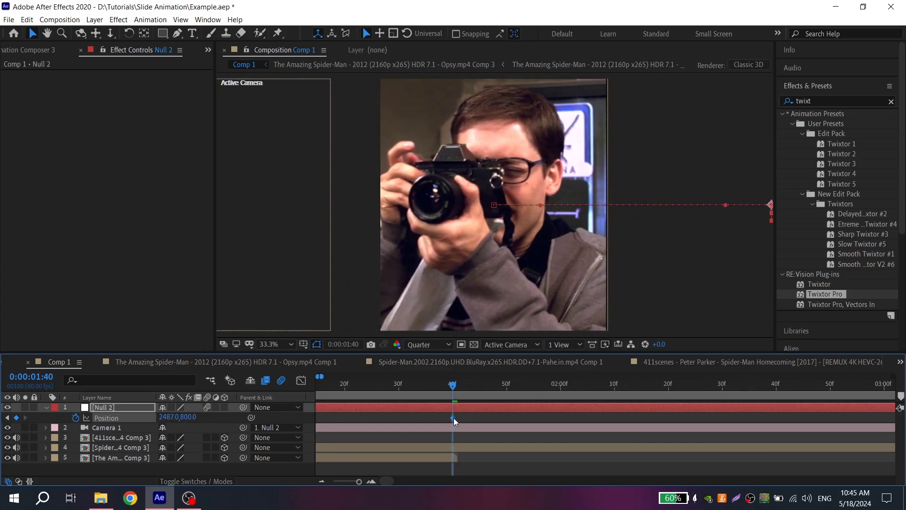
pyautogui.moveTo(453, 418); pyautogui.dragTo(457, 417)
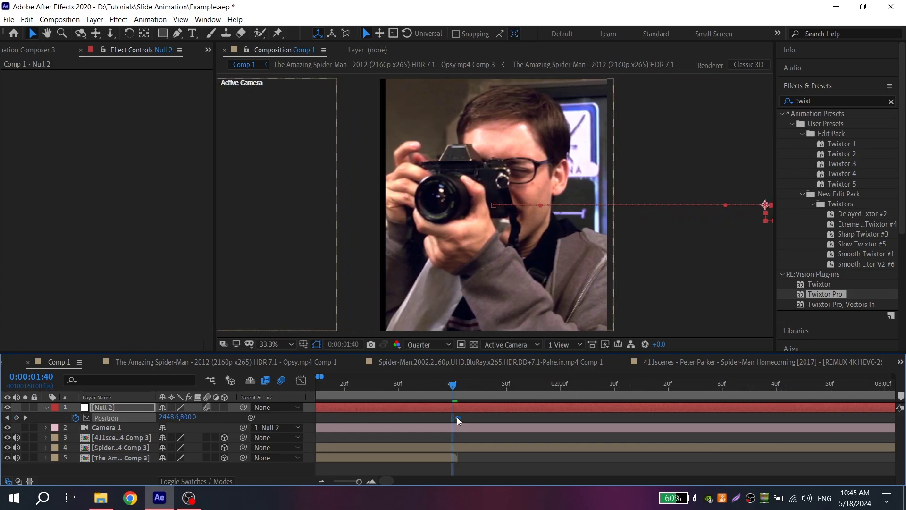
pyautogui.click(459, 384)
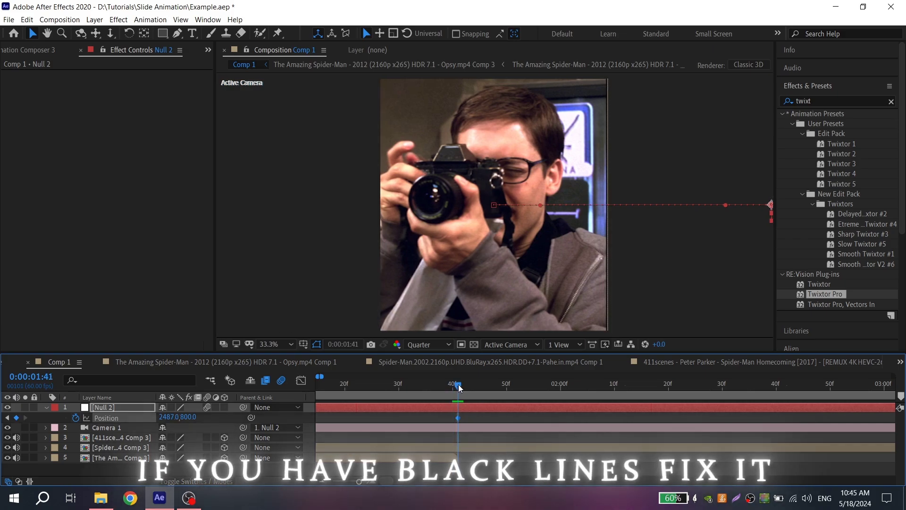
pyautogui.press('Right')
pyautogui.press('Left')
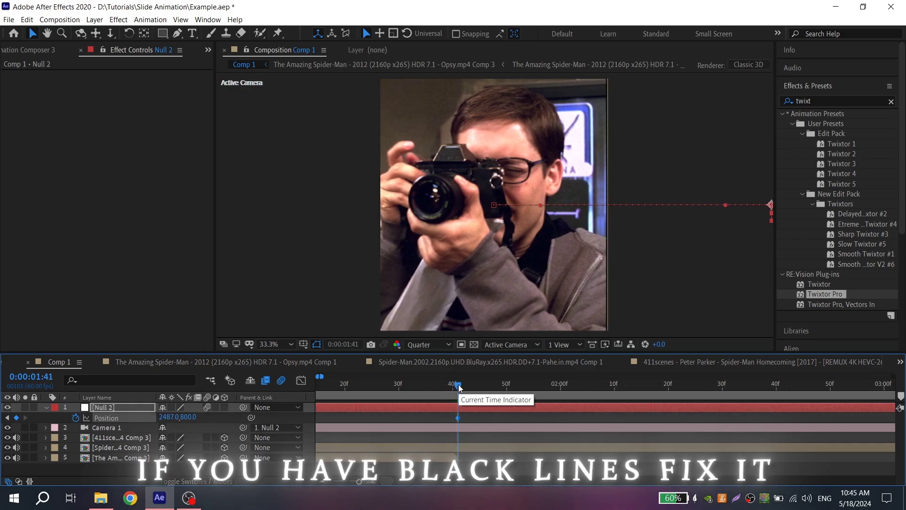
pyautogui.press('Right')
# Preview the slide and fine-tune the X position of the null's second keyframe to 2484 to fix the black edge
pyautogui.scroll(-1, 451, 393)
pyautogui.click(322, 387)
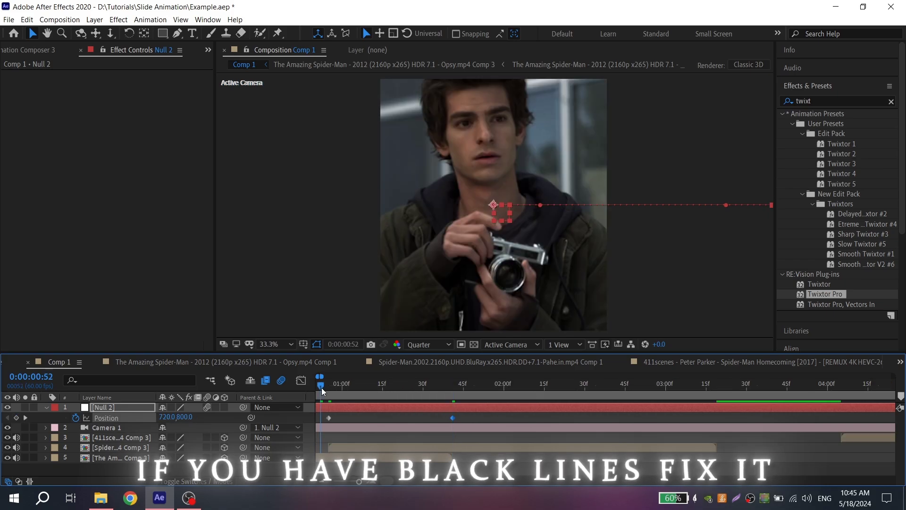
pyautogui.press('space')
pyautogui.scroll(-1, 373, 407)
pyautogui.moveTo(347, 385); pyautogui.dragTo(413, 386)
pyautogui.press('Left')
pyautogui.press('Left')
pyautogui.press('Left')
pyautogui.press('Left')
pyautogui.press('Left')
pyautogui.press('Left')
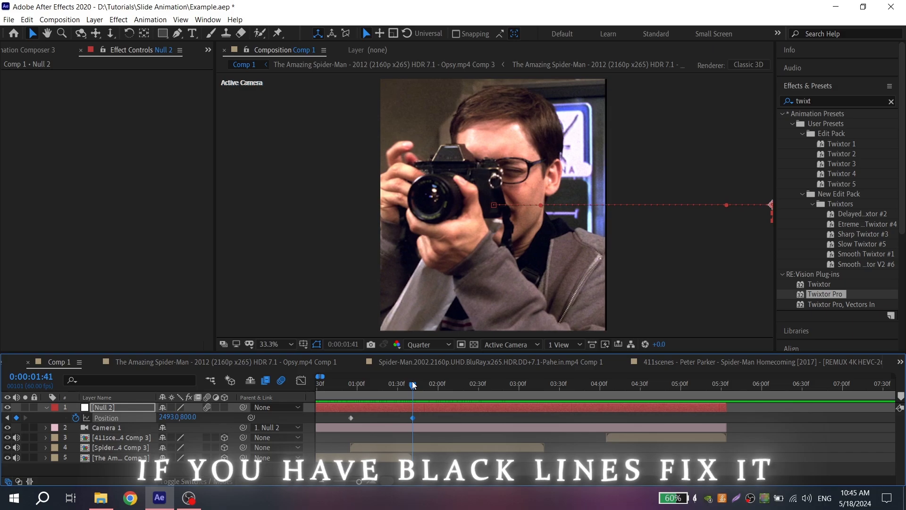
pyautogui.click(350, 385)
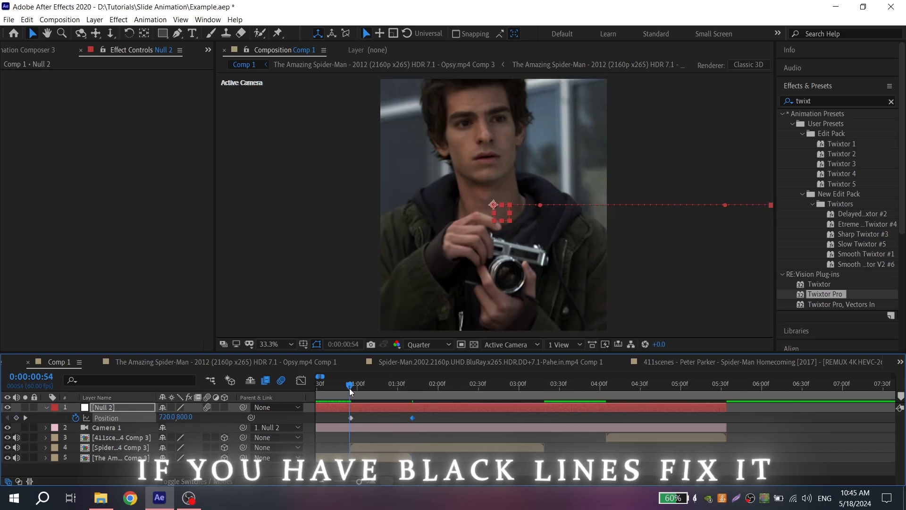
pyautogui.moveTo(350, 385); pyautogui.dragTo(345, 385)
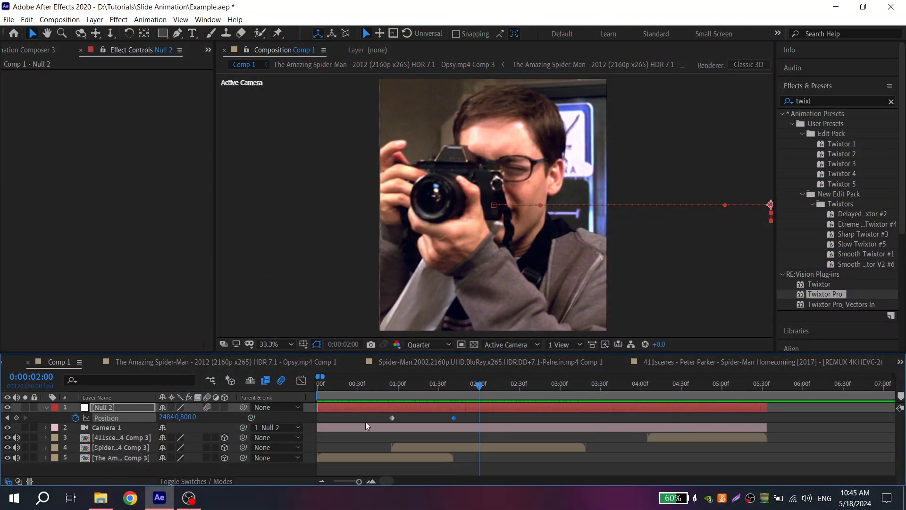
# Easy-ease the null's two Position keyframes and show their speed graph
pyautogui.scroll(2, 335, 432)
pyautogui.moveTo(433, 414); pyautogui.dragTo(596, 426)
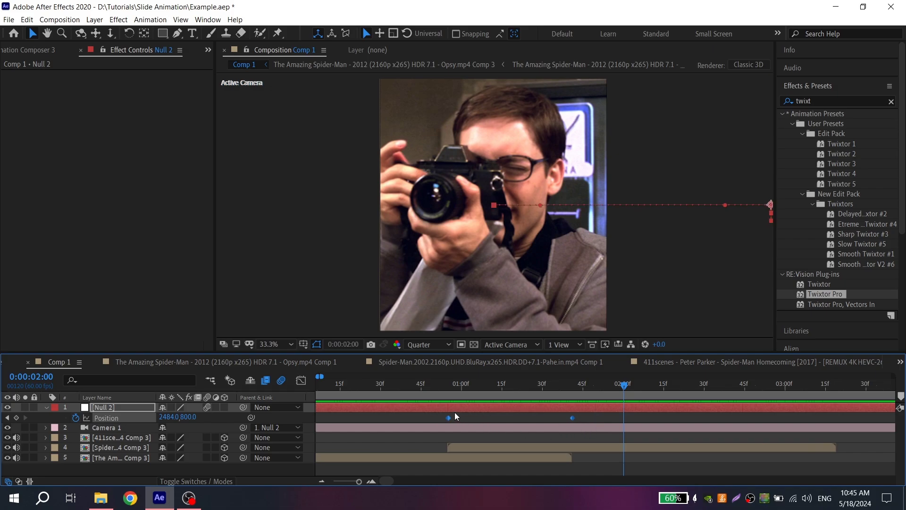
pyautogui.click(301, 381)
pyautogui.click(472, 468)
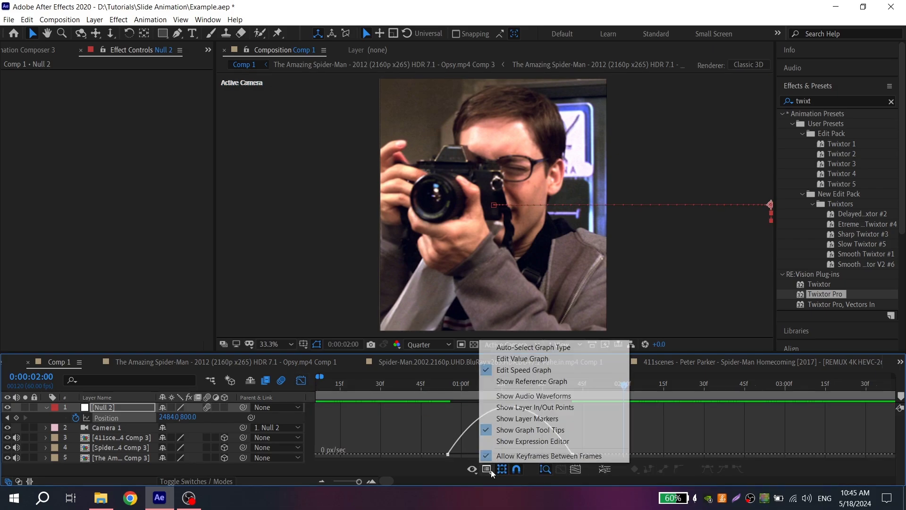
pyautogui.click(519, 372)
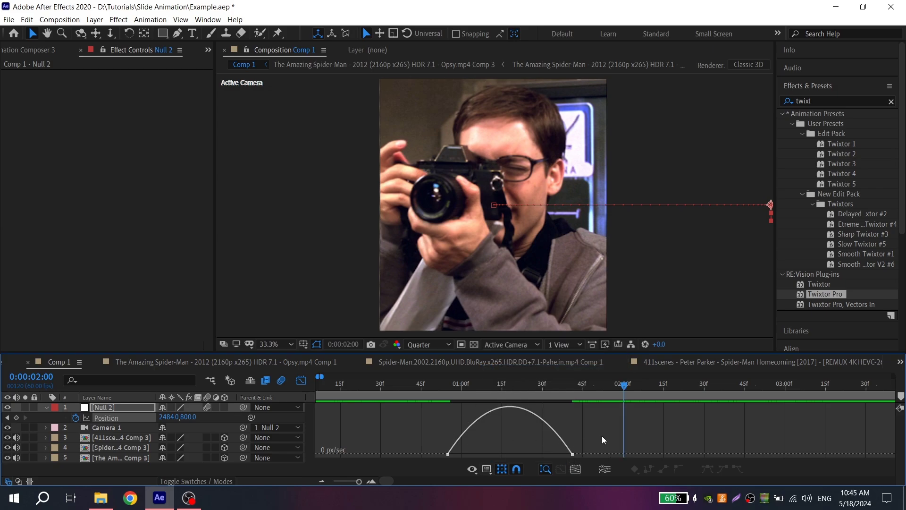
# Reshape the null's Position speed curve into a sharp early peak with a long slow-down, and preview the slide
pyautogui.click(573, 454)
pyautogui.moveTo(551, 455); pyautogui.dragTo(481, 455)
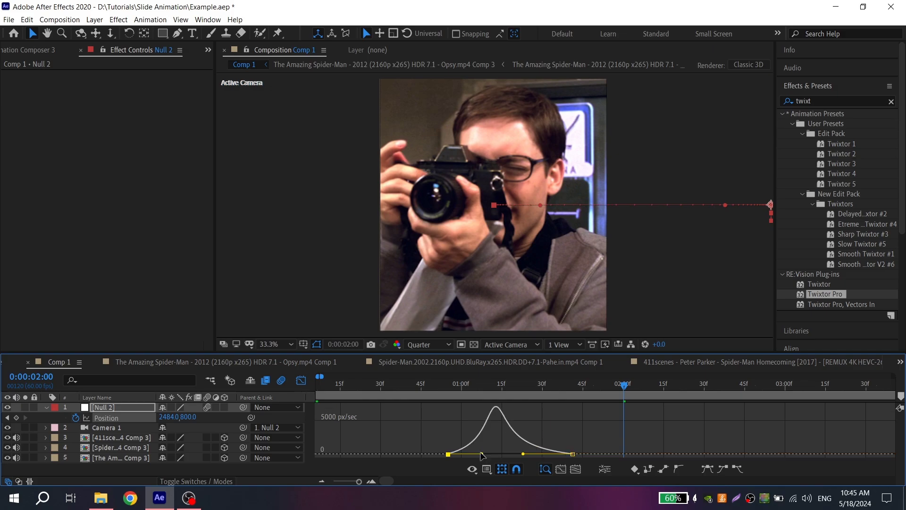
pyautogui.click(442, 386)
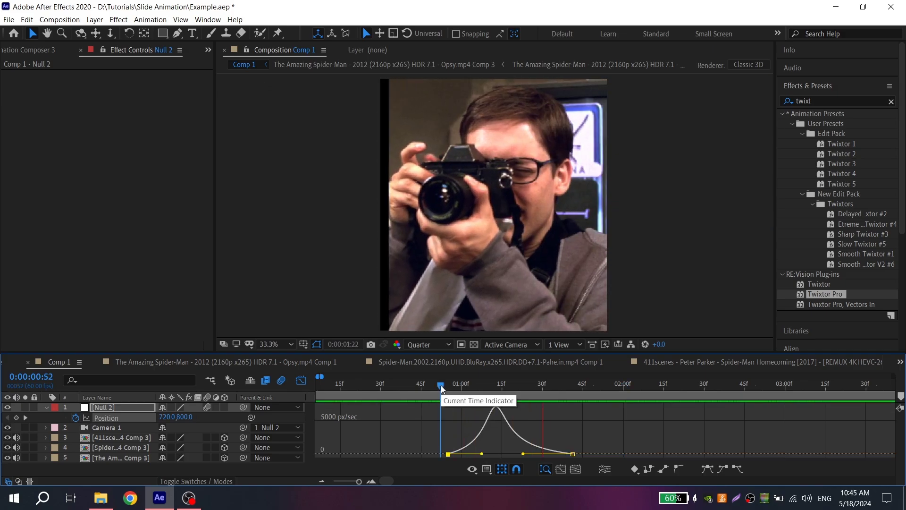
pyautogui.moveTo(441, 385); pyautogui.dragTo(415, 386)
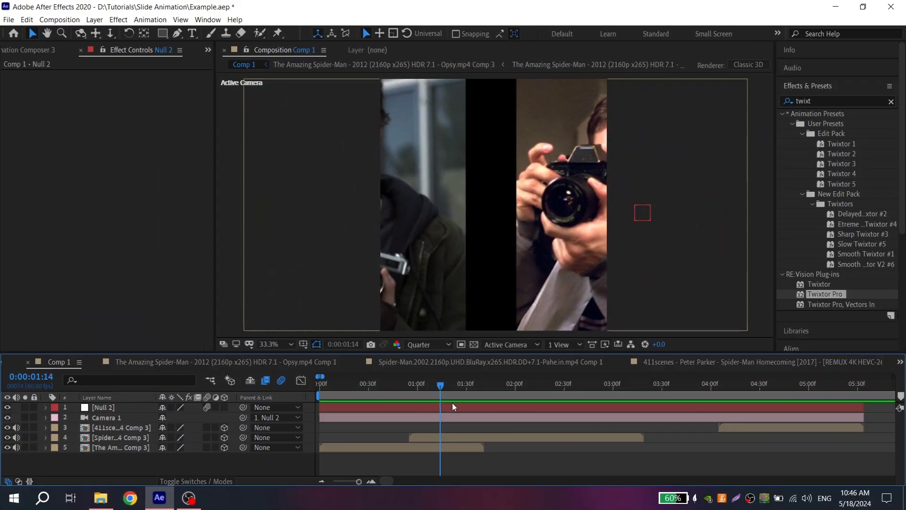
# At 0:00:01:14, draw a vertical white line with the Pen tool along the first clip's right edge, spanning the full frame height
pyautogui.scroll(1, 397, 420)
pyautogui.scroll(-1, 396, 419)
pyautogui.scroll(1, 388, 419)
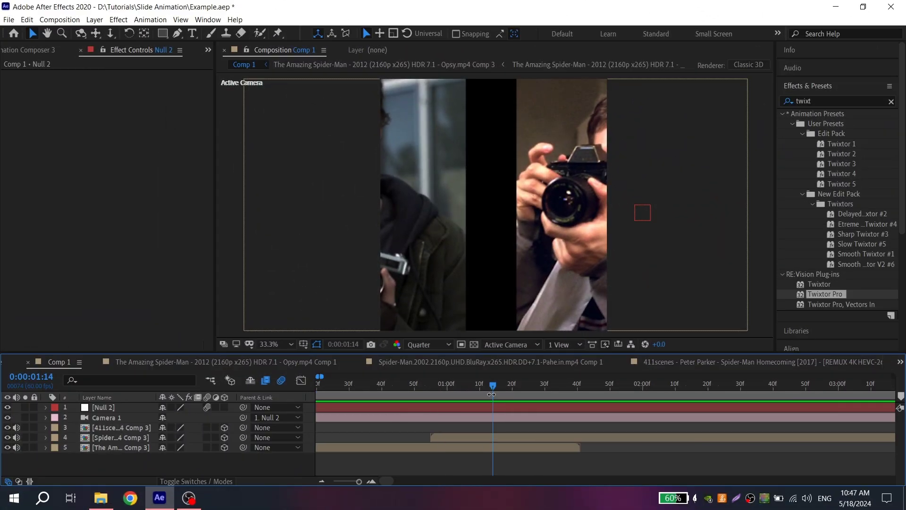
pyautogui.click(178, 34)
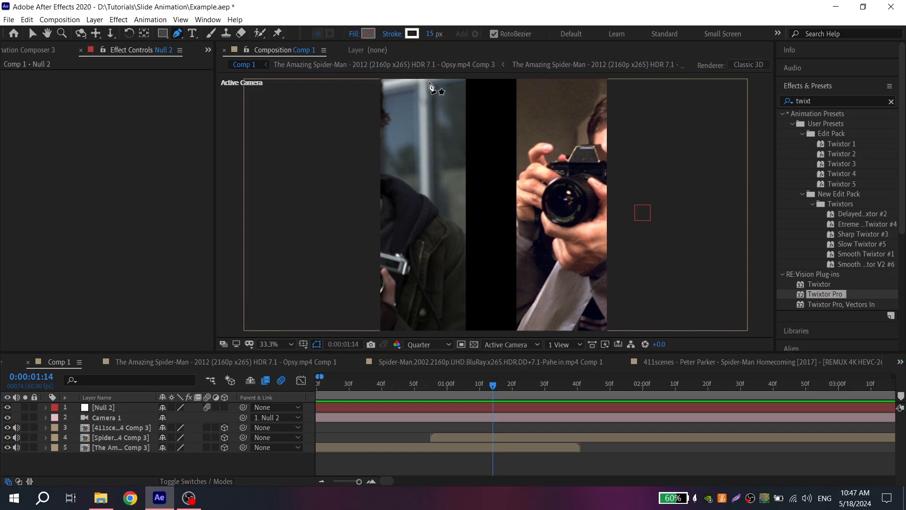
pyautogui.click(467, 77)
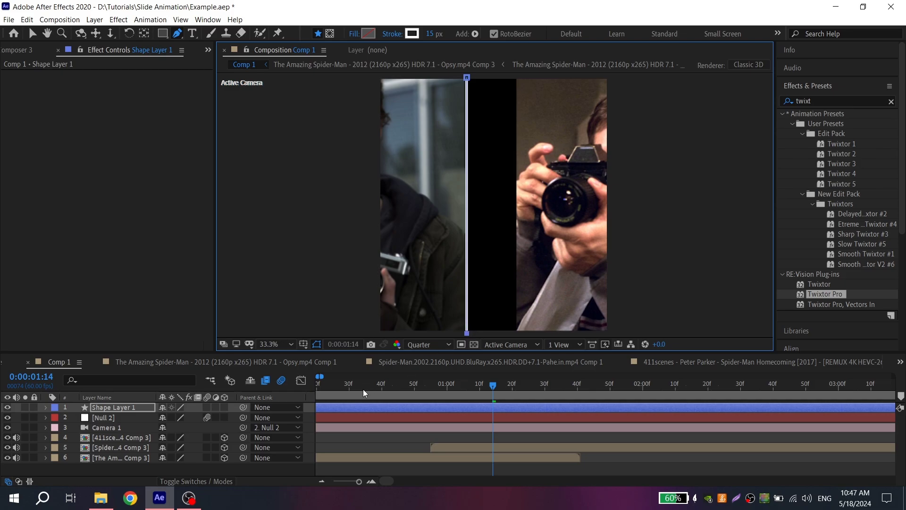
# Enable motion blur and 3D on the line's shape layer and set its stroke width to 20 px
pyautogui.click(207, 407)
pyautogui.scroll(1, 442, 401)
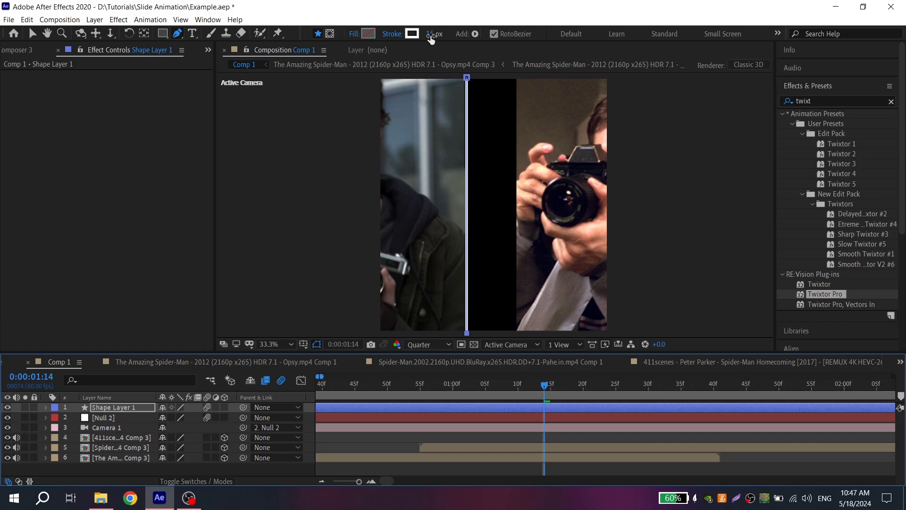
pyautogui.click(430, 35)
pyautogui.write('20')
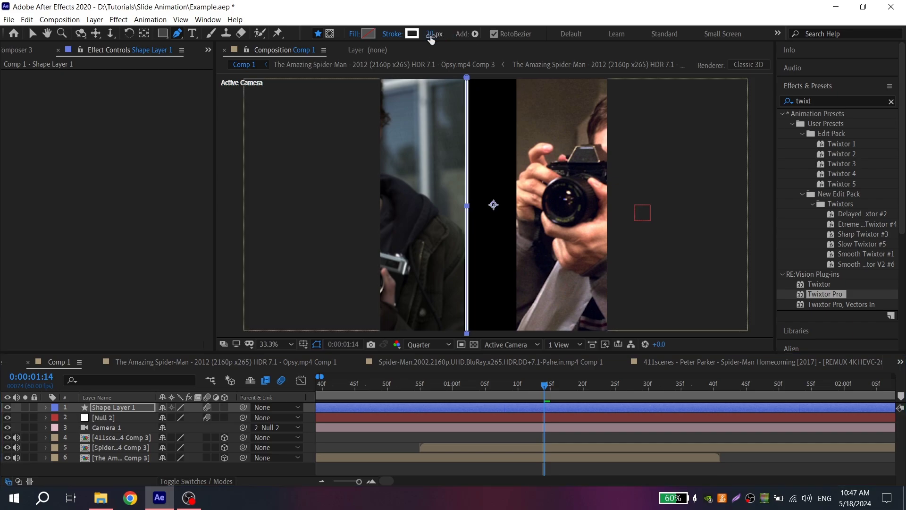
pyautogui.click(225, 407)
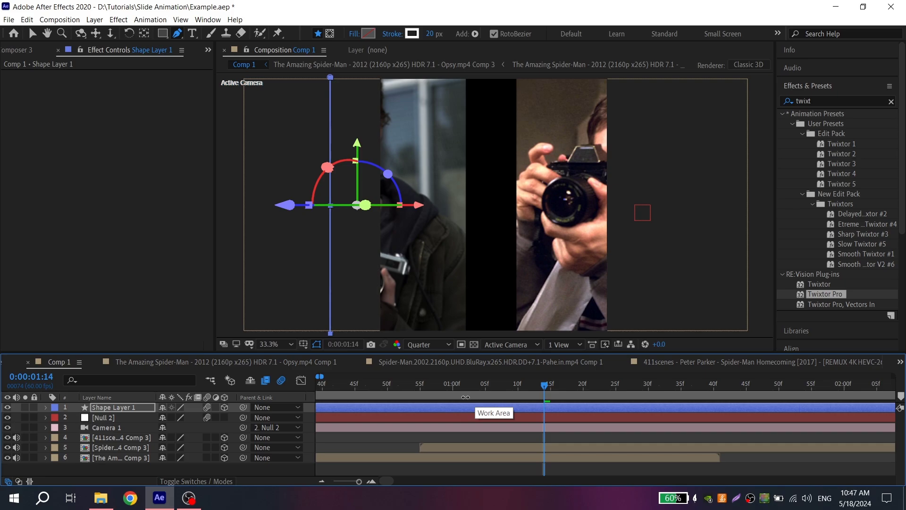
# Set the line layer's X position to 1618 to align it with the first clip's right edge, and check it at 0:00:00:55
pyautogui.press('p')
pyautogui.moveTo(166, 418); pyautogui.dragTo(546, 383)
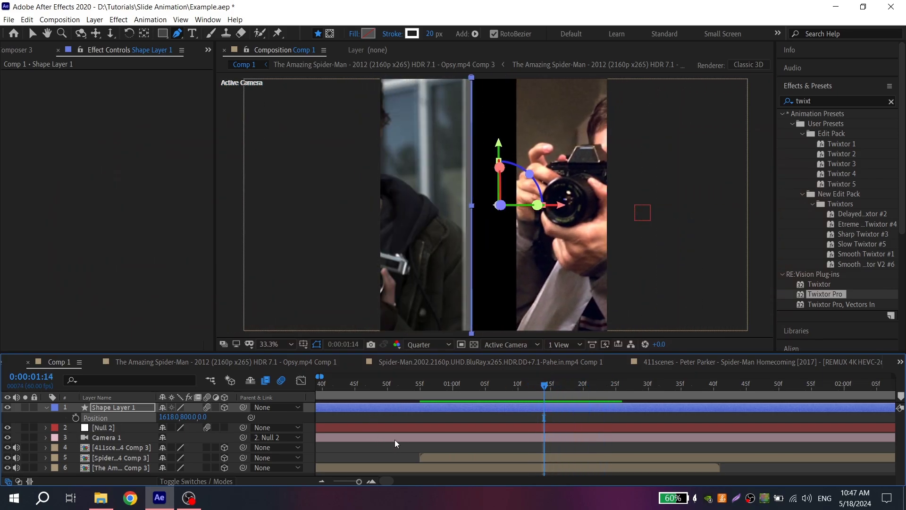
pyautogui.moveTo(540, 383); pyautogui.dragTo(420, 385)
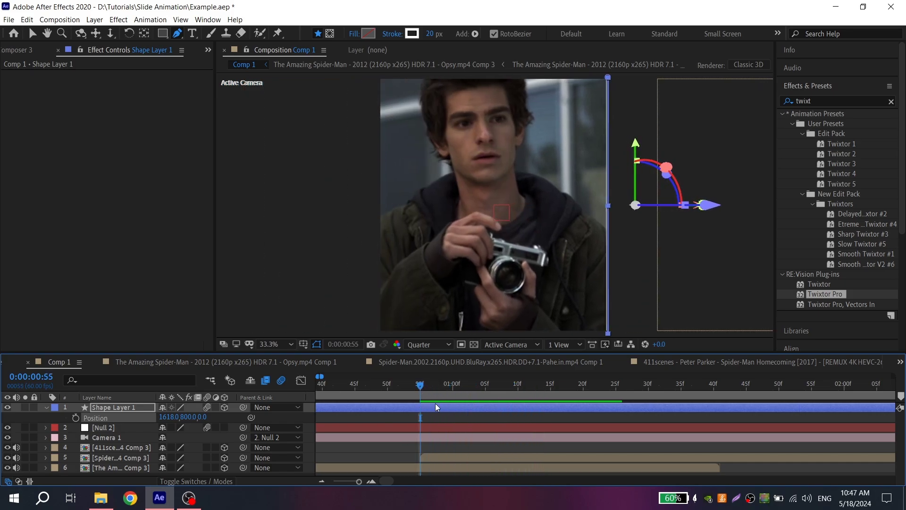
pyautogui.press('p')
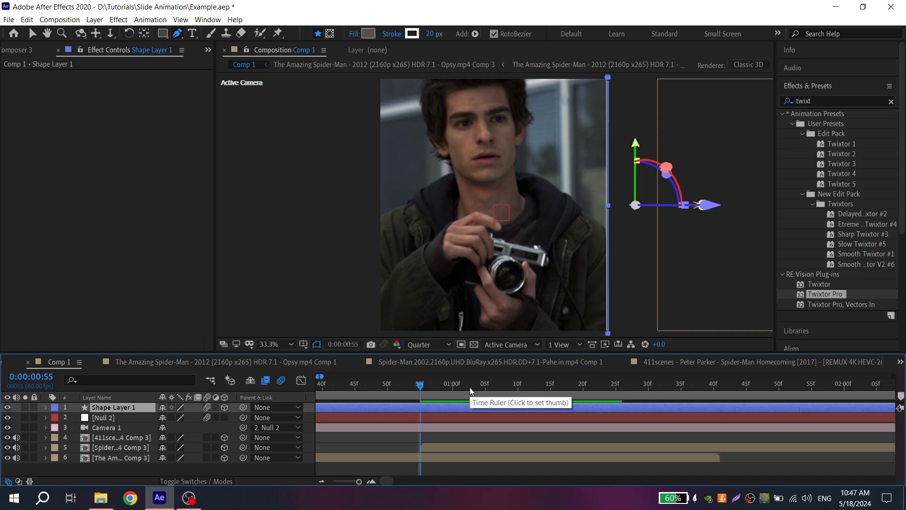
# Duplicate the line layer and shift the copy's X position onto the left edge of the second clip
pyautogui.hotkey('ctrl', 'd')
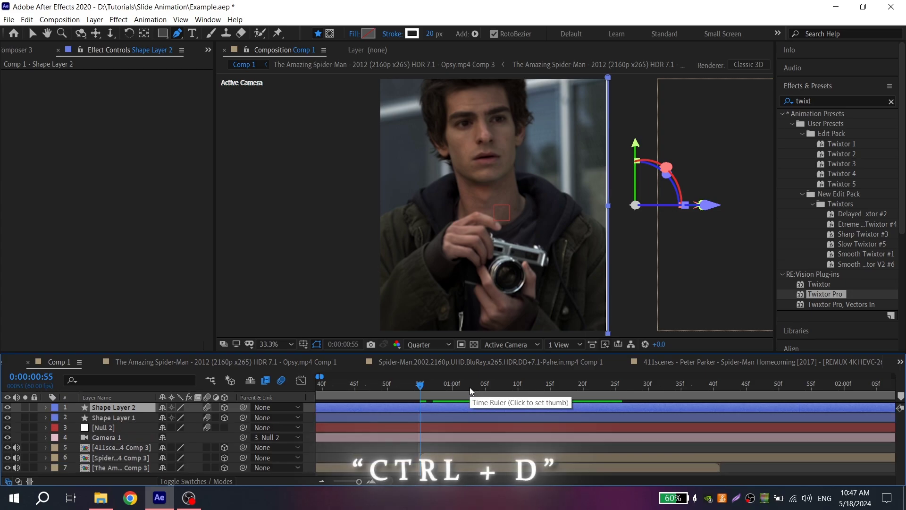
pyautogui.moveTo(458, 389); pyautogui.dragTo(532, 384)
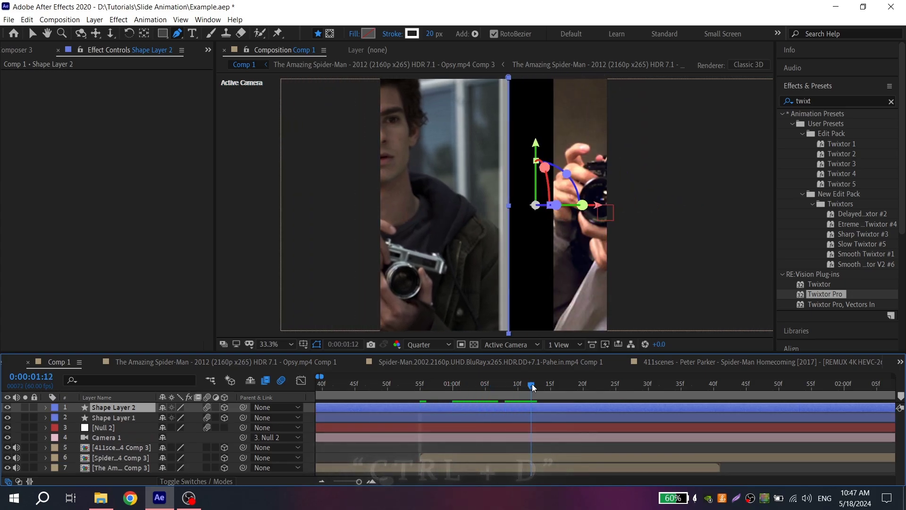
pyautogui.press('p')
pyautogui.moveTo(169, 417); pyautogui.dragTo(337, 406)
pyautogui.press('p')
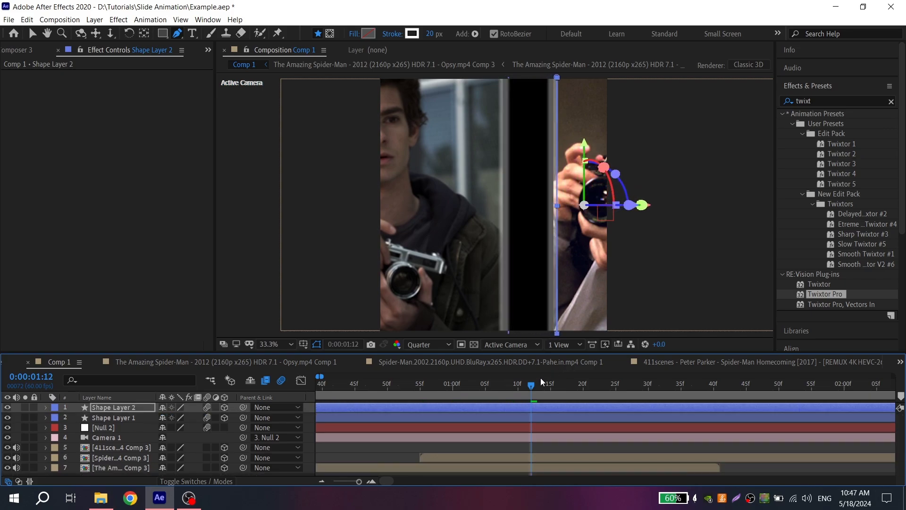
# Split both line layers at 0:00:00:55 and delete the parts before it
pyautogui.moveTo(533, 382); pyautogui.dragTo(421, 385)
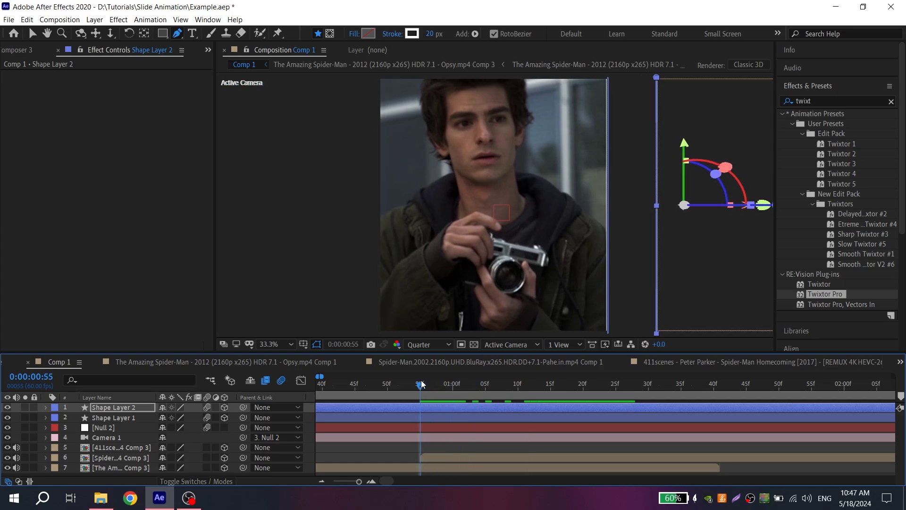
pyautogui.hotkey('ctrl', 'shift', 'd')
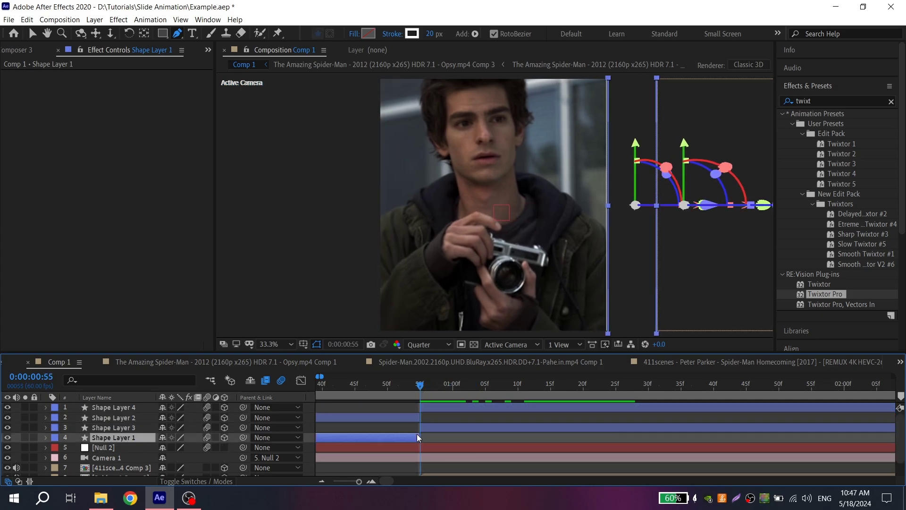
pyautogui.press('Delete')
# Split both line layers at 0:00:01:41, where the first clip ends, and delete the parts after it
pyautogui.click(726, 384)
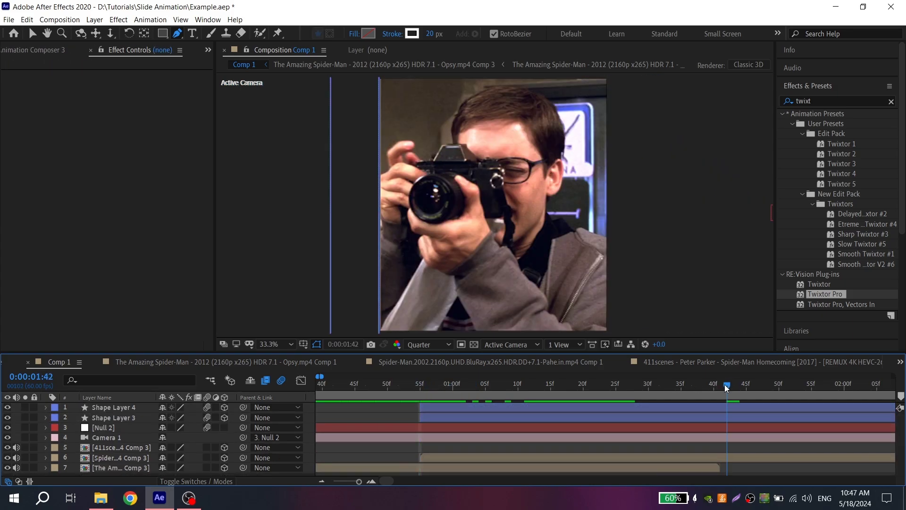
pyautogui.click(726, 415)
pyautogui.keyDown('shift'); pyautogui.click(726, 408); pyautogui.keyUp('shift')
pyautogui.hotkey('ctrl', 'shift', 'd')
pyautogui.press('Delete')
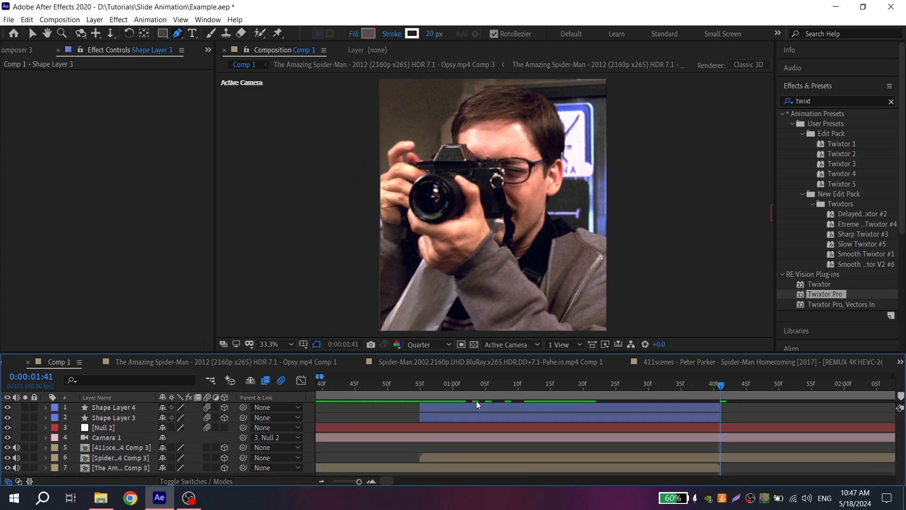
# Nudge the first clip's line slightly outward so it clears the frame edge at 0:00:00:55, and play back the slide
pyautogui.moveTo(416, 389)
pyautogui.mouseDown()
pyautogui.moveTo(544, 384)
pyautogui.moveTo(421, 389)
pyautogui.mouseUp()
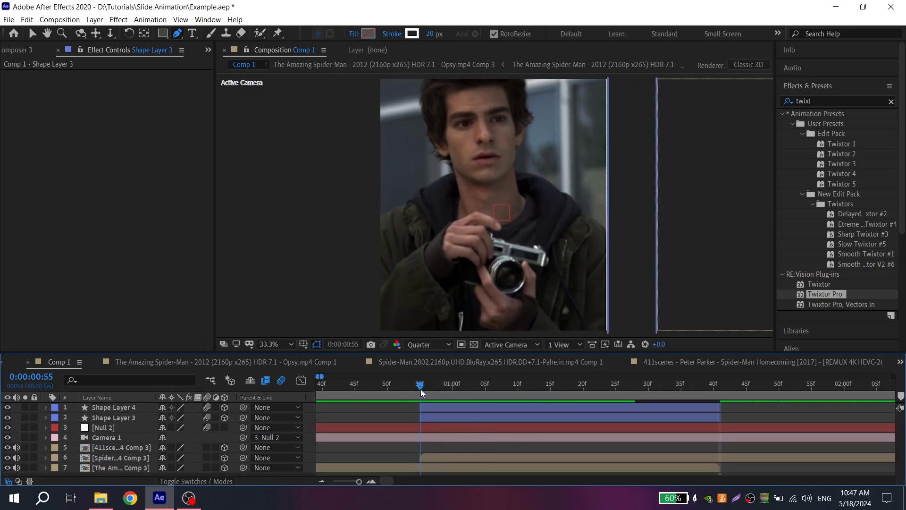
pyautogui.click(462, 436)
pyautogui.click(447, 418)
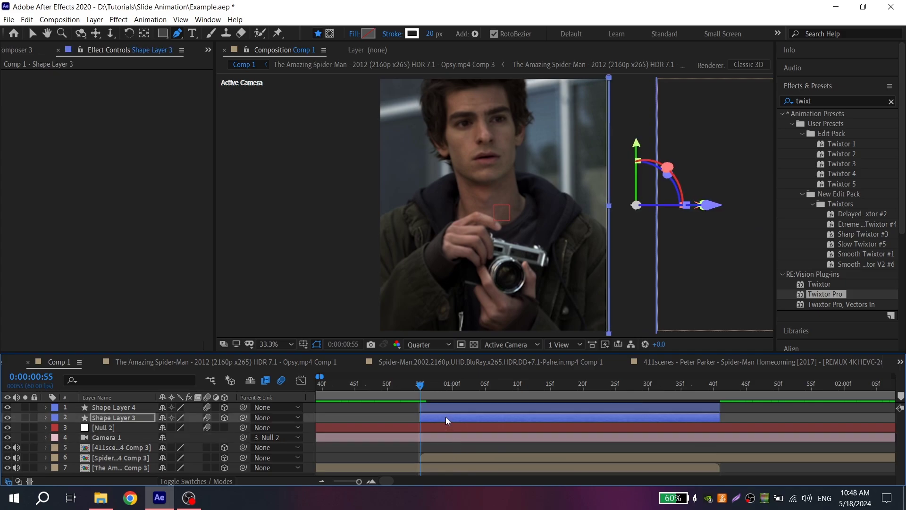
pyautogui.press('space')
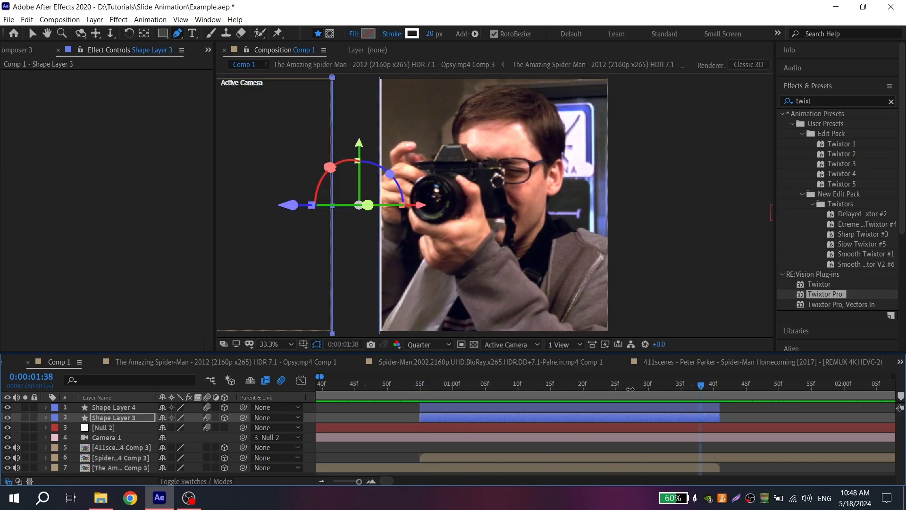
pyautogui.press('space')
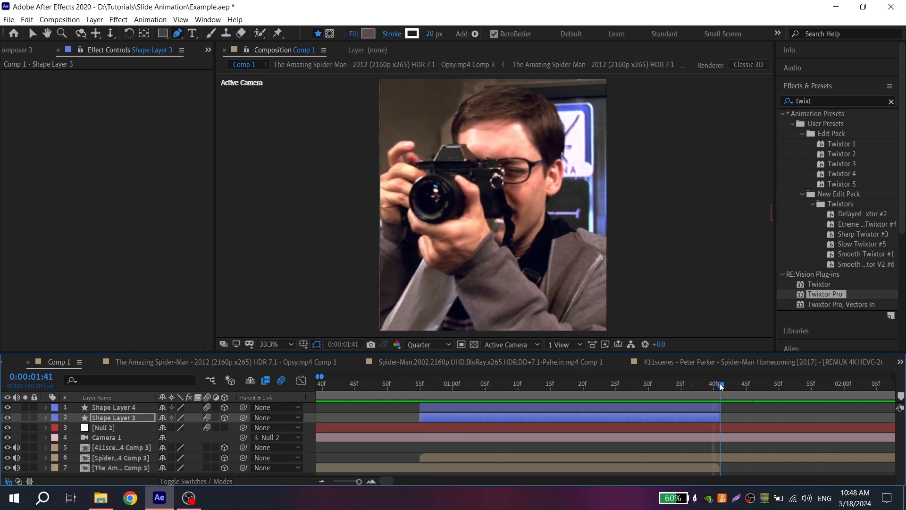
# Nudge the second clip's line slightly outward so it clears the frame edge at the slide's end, and preview the slide
pyautogui.click(710, 407)
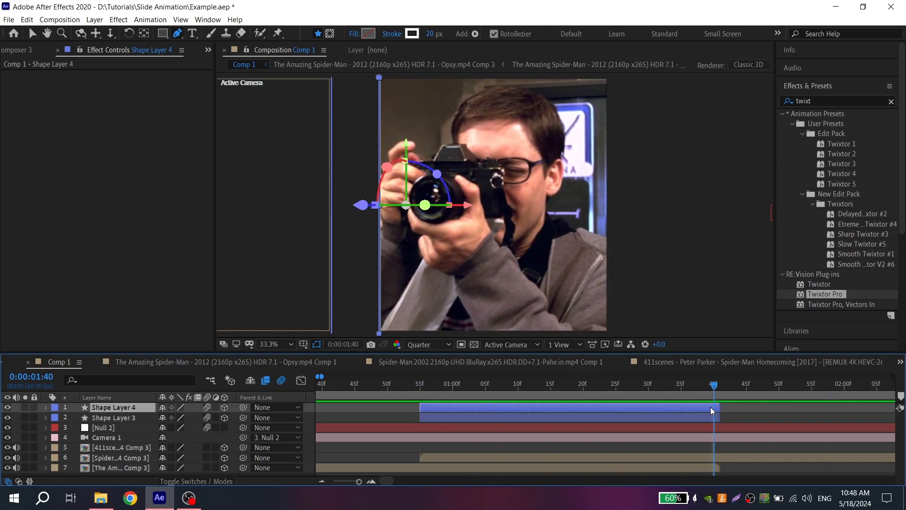
pyautogui.click(399, 385)
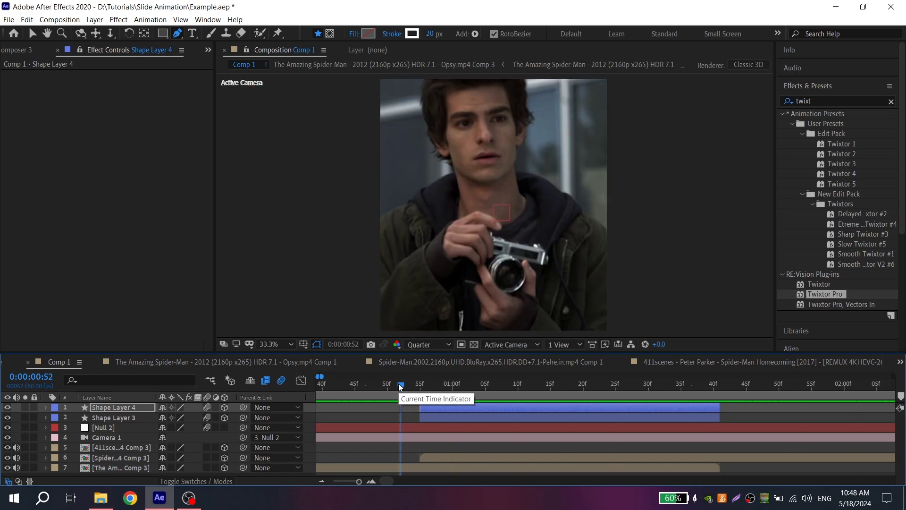
pyautogui.press('space')
pyautogui.press('space')
pyautogui.moveTo(399, 384); pyautogui.dragTo(418, 385)
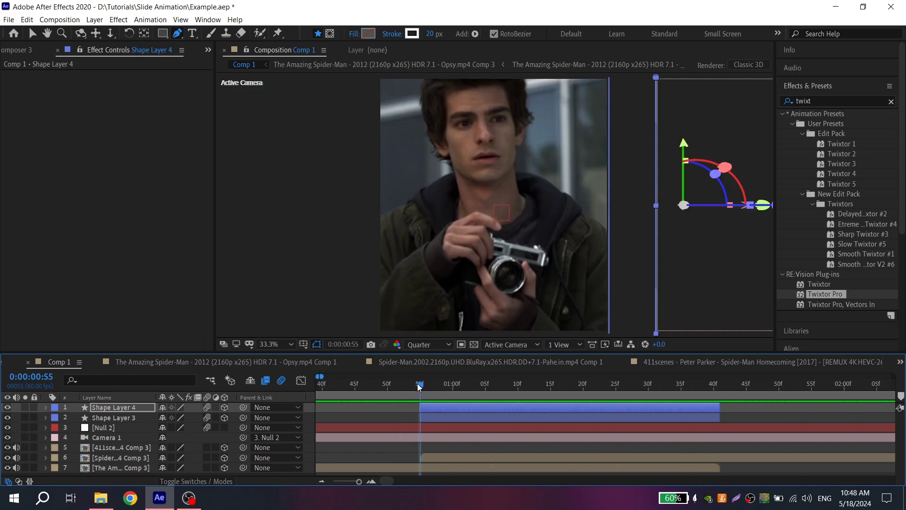
# Create a white solid as the topmost layer of Comp 1 for a white flash
pyautogui.scroll(-3, 525, 438)
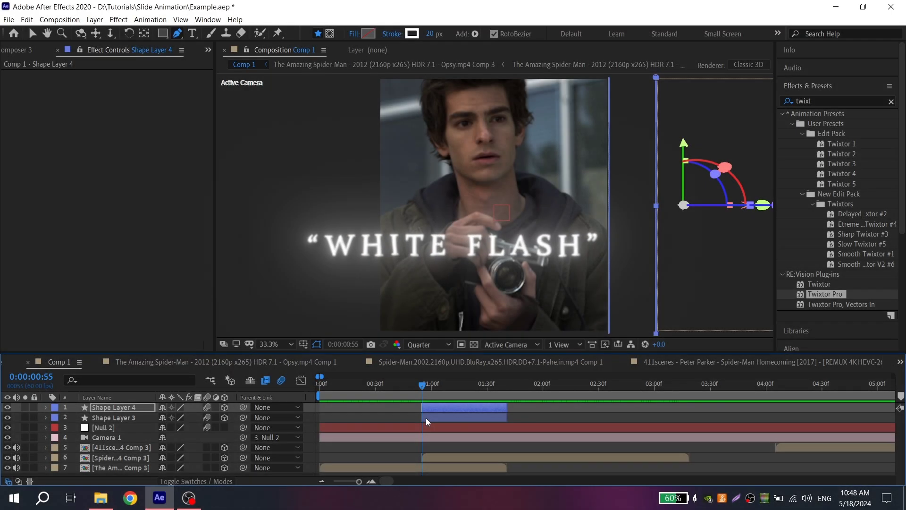
pyautogui.scroll(3, 426, 418)
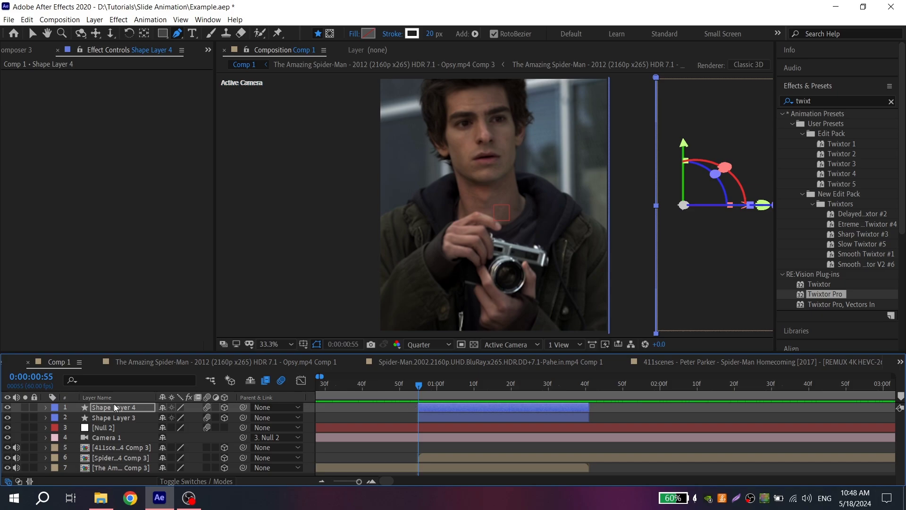
pyautogui.rightClick(76, 411)
pyautogui.moveTo(122, 296)
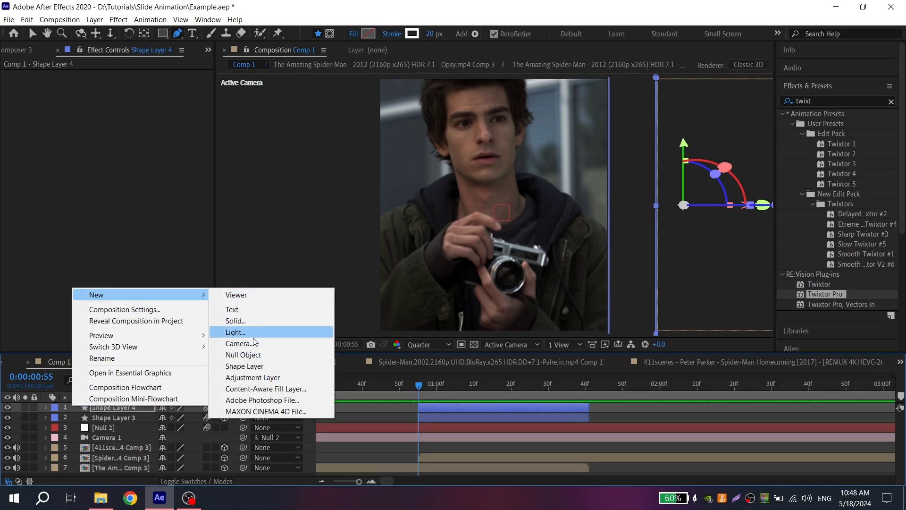
pyautogui.click(236, 320)
pyautogui.click(493, 352)
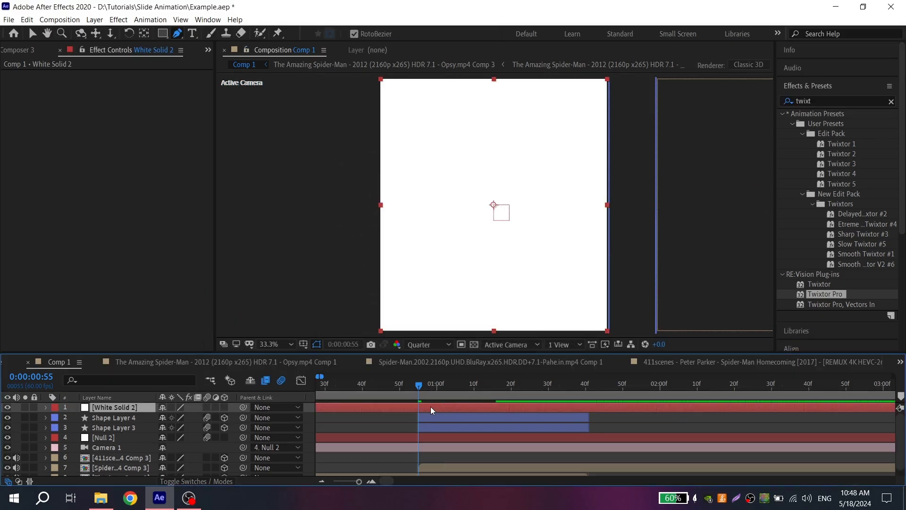
# Trim the white solid to run only from 0:00:00:55 to 0:00:01:16 and return to its first frame
pyautogui.hotkey('ctrl', 'shift', 'd')
pyautogui.click(412, 417)
pyautogui.press('Delete')
pyautogui.click(496, 383)
pyautogui.click(500, 405)
pyautogui.hotkey('ctrl', 'shift', 'd')
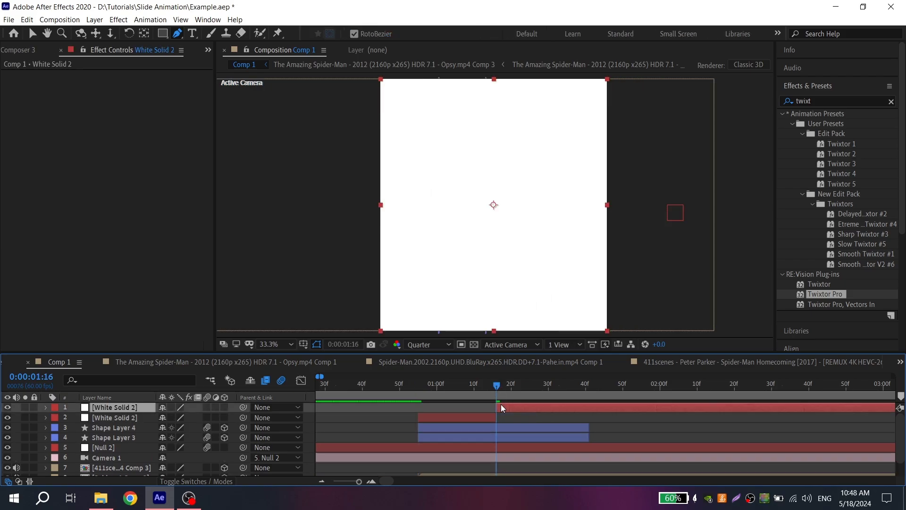
pyautogui.press('Delete')
pyautogui.keyDown('alt'); pyautogui.scroll(3, 424, 389); pyautogui.keyUp('alt')
pyautogui.moveTo(424, 389); pyautogui.dragTo(410, 387)
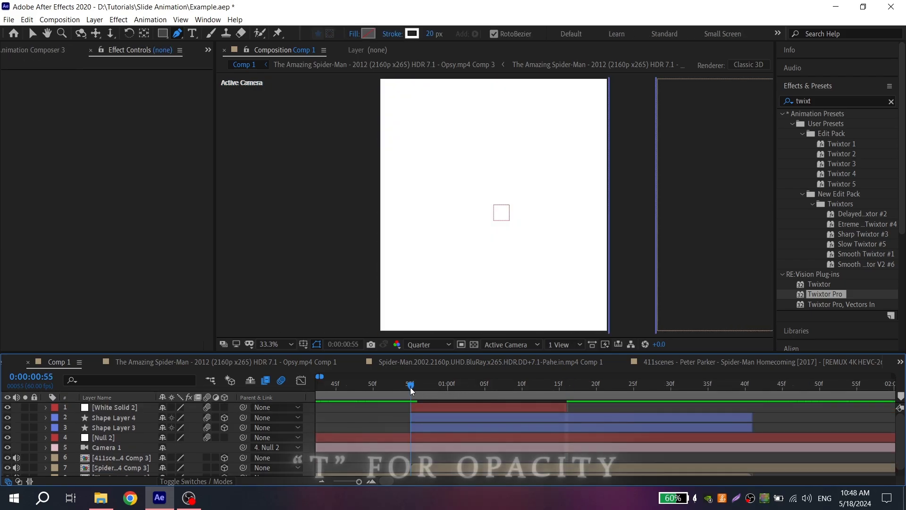
# Keyframe the white solid's opacity from 100% at 0:00:00:55 to 0% at 0:00:01:16
pyautogui.click(424, 407)
pyautogui.press('t')
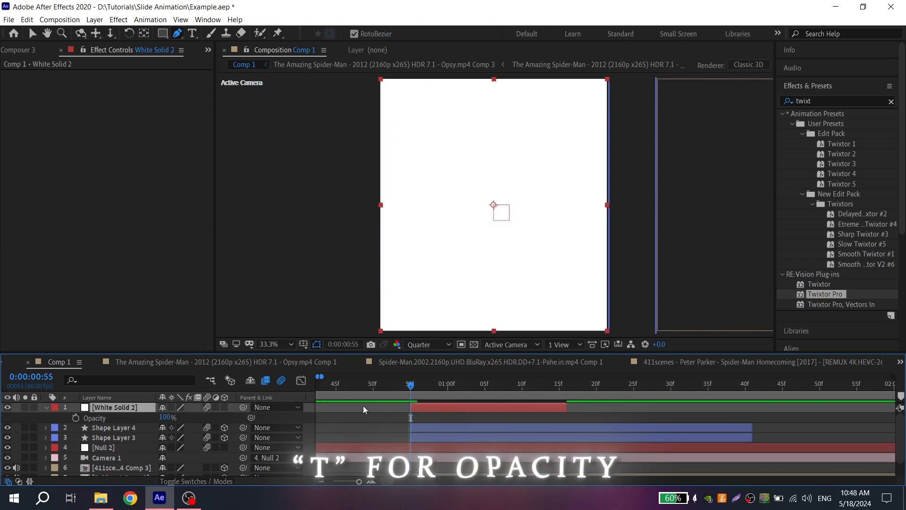
pyautogui.click(75, 418)
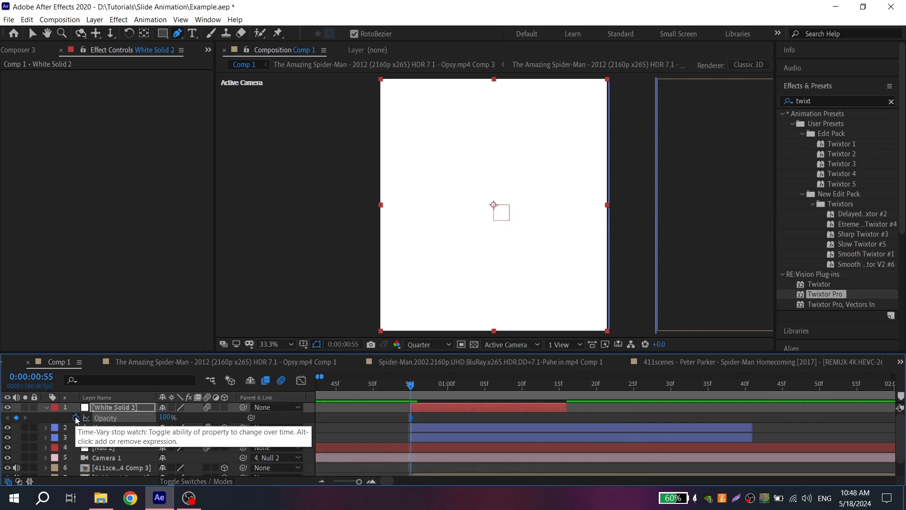
pyautogui.click(566, 386)
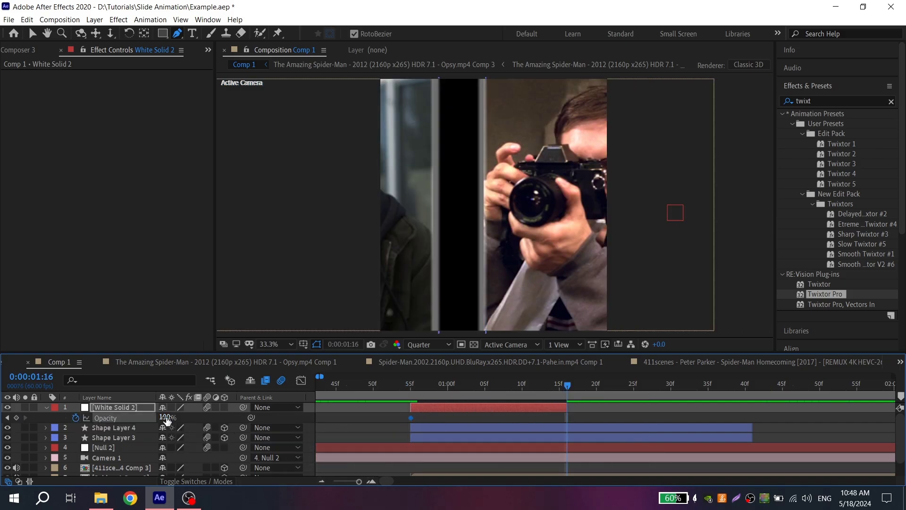
pyautogui.moveTo(165, 418); pyautogui.dragTo(148, 426)
# Apply Easy Ease to both opacity keyframes of the white solid and reshape the speed graph to drop sharply at the start and flatten out
pyautogui.scroll(-1, 414, 419)
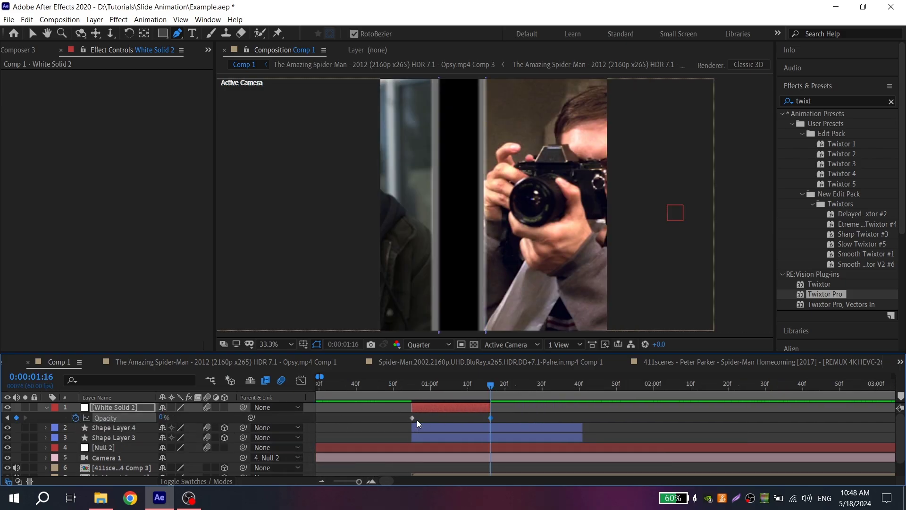
pyautogui.click(393, 414)
pyautogui.moveTo(392, 413); pyautogui.dragTo(533, 420)
pyautogui.press('F9')
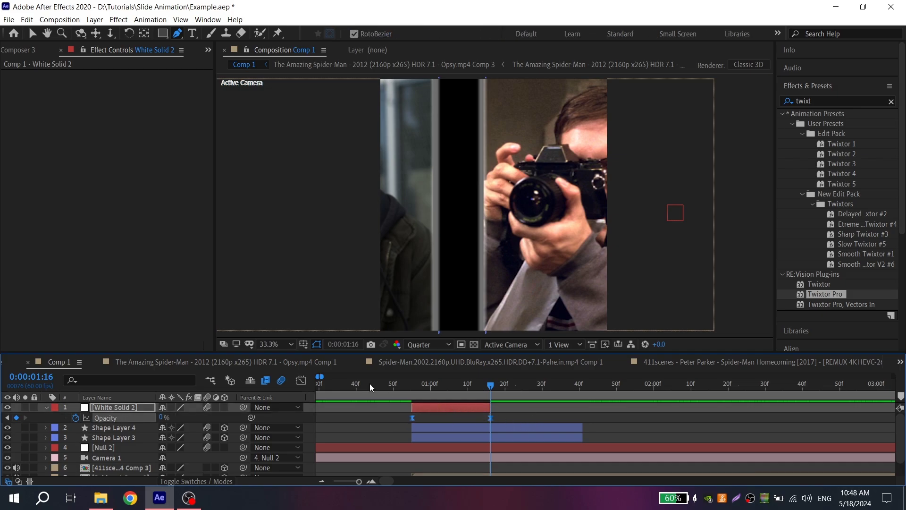
pyautogui.click(302, 380)
pyautogui.press('=')
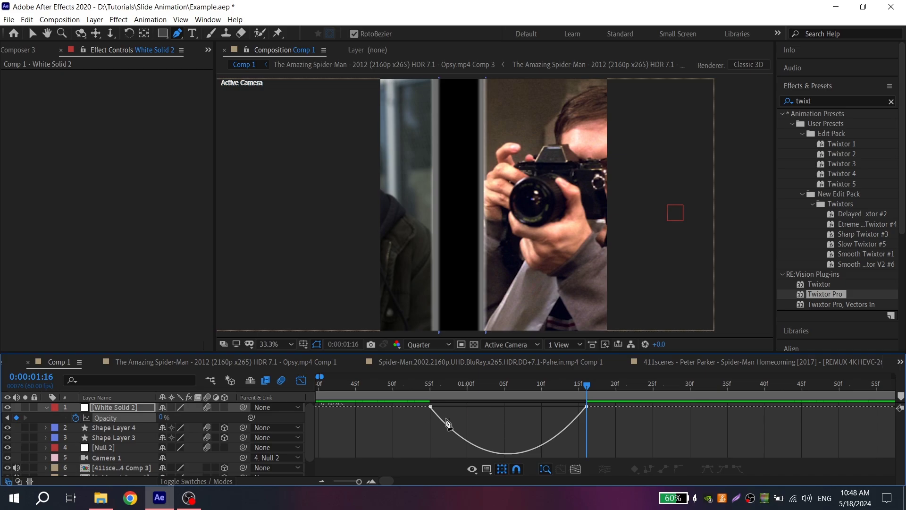
pyautogui.press('v')
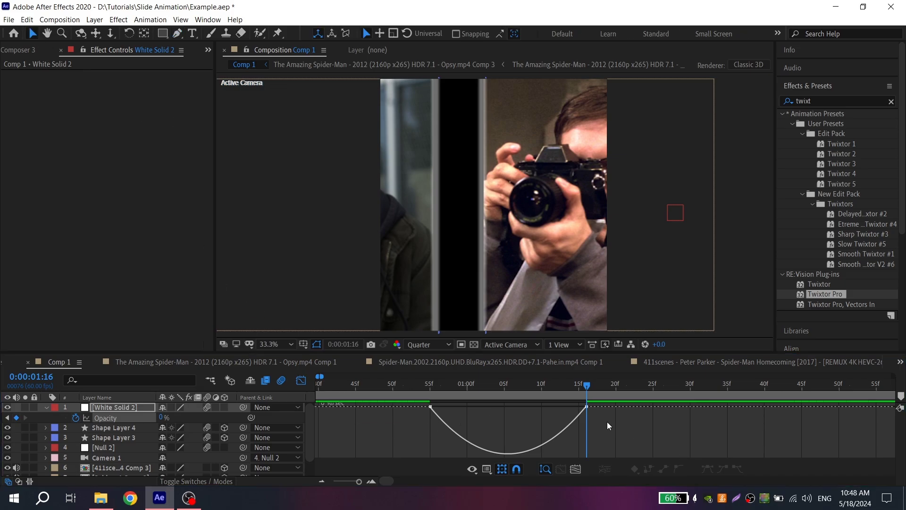
pyautogui.moveTo(607, 423); pyautogui.dragTo(496, 408)
pyautogui.moveTo(395, 429); pyautogui.dragTo(407, 400)
pyautogui.click(409, 387)
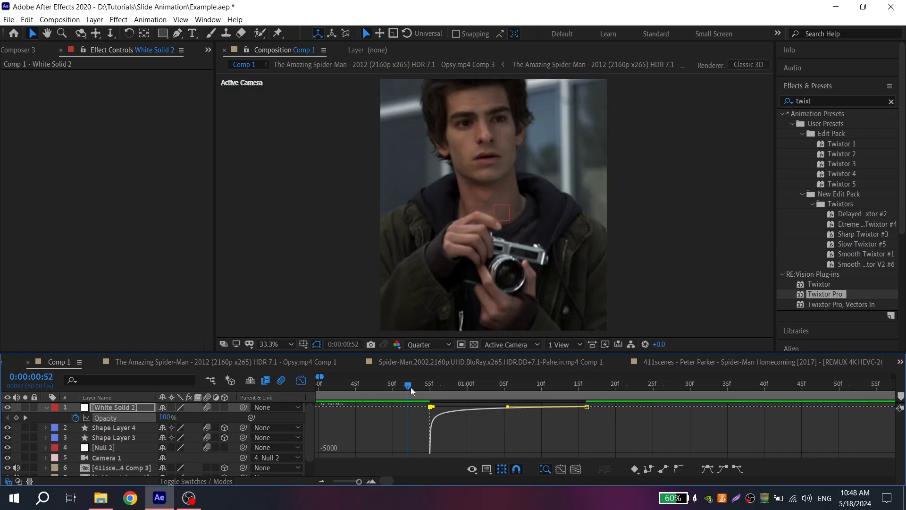
pyautogui.click(301, 381)
pyautogui.press('u')
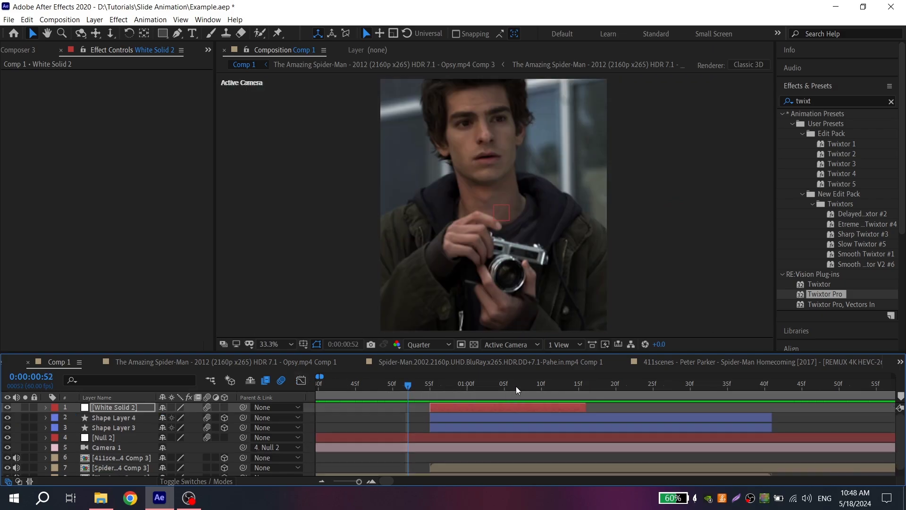
# Duplicate the white flash solid, move the copy to start at 0:00:01:41, and preview the animation from the beginning
pyautogui.moveTo(517, 386); pyautogui.dragTo(765, 383)
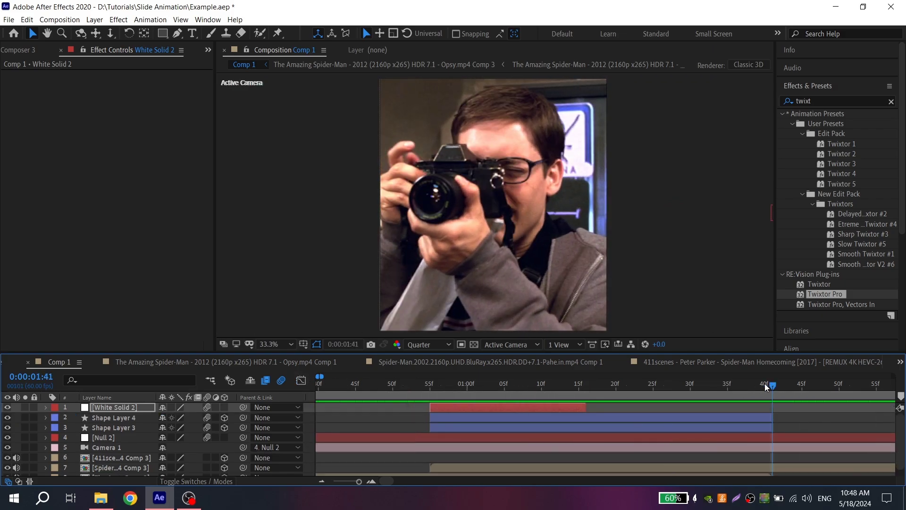
pyautogui.press('-')
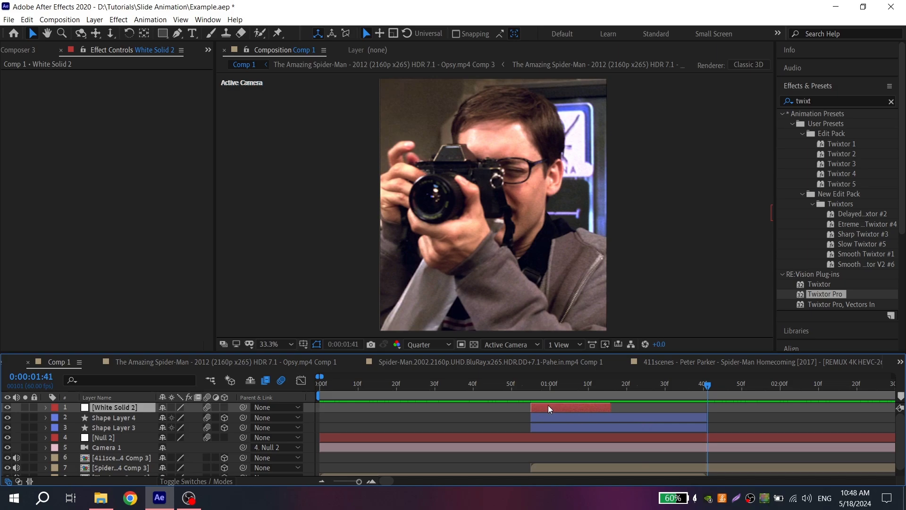
pyautogui.hotkey('ctrl', 'd')
pyautogui.moveTo(545, 406); pyautogui.dragTo(721, 406)
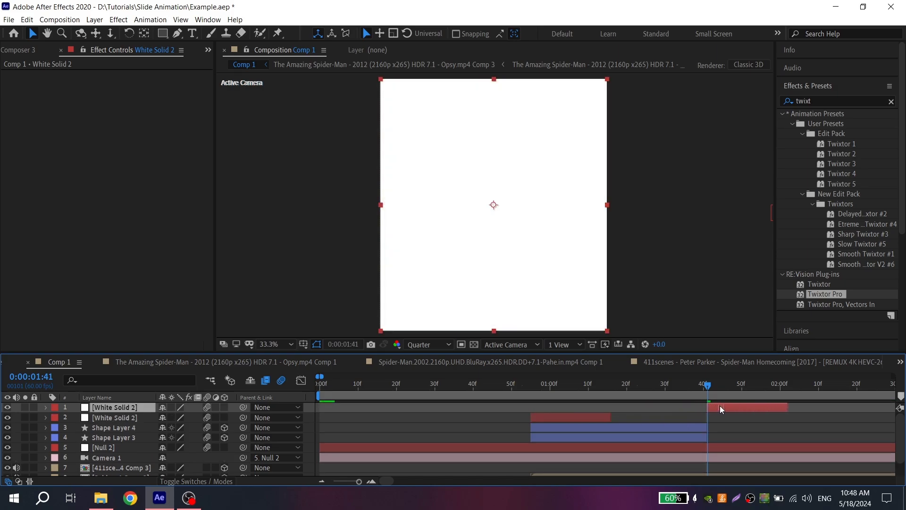
pyautogui.press('-')
pyautogui.click(472, 385)
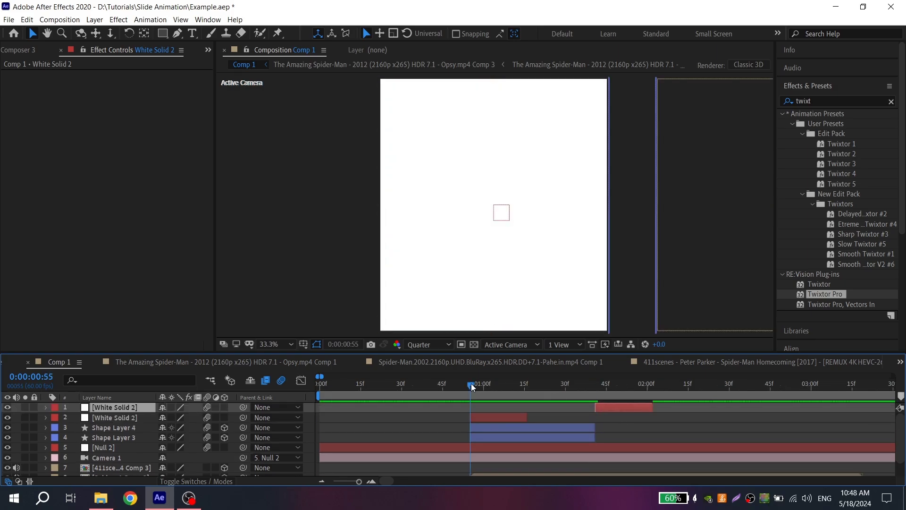
pyautogui.moveTo(472, 386); pyautogui.dragTo(227, 389)
pyautogui.press('space')
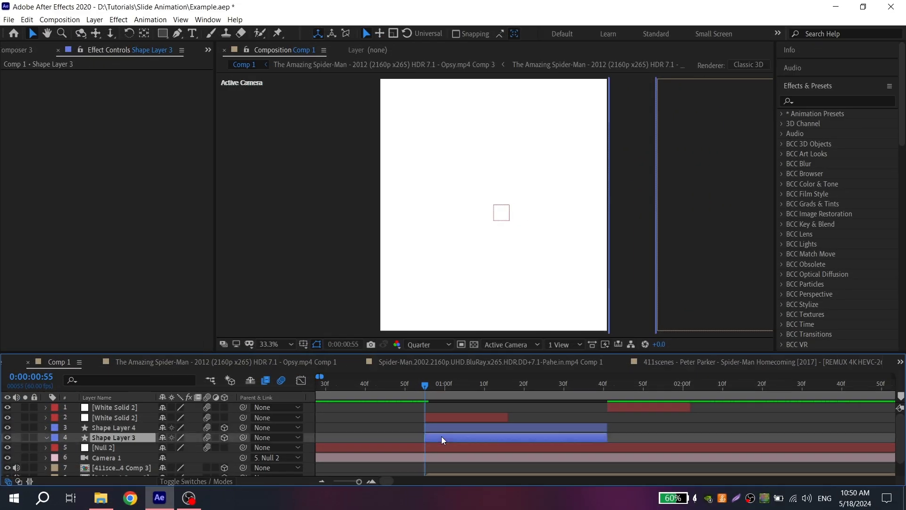
# Duplicate the two white line layers, Shape Layer 3 and Shape Layer 4
pyautogui.click(441, 436)
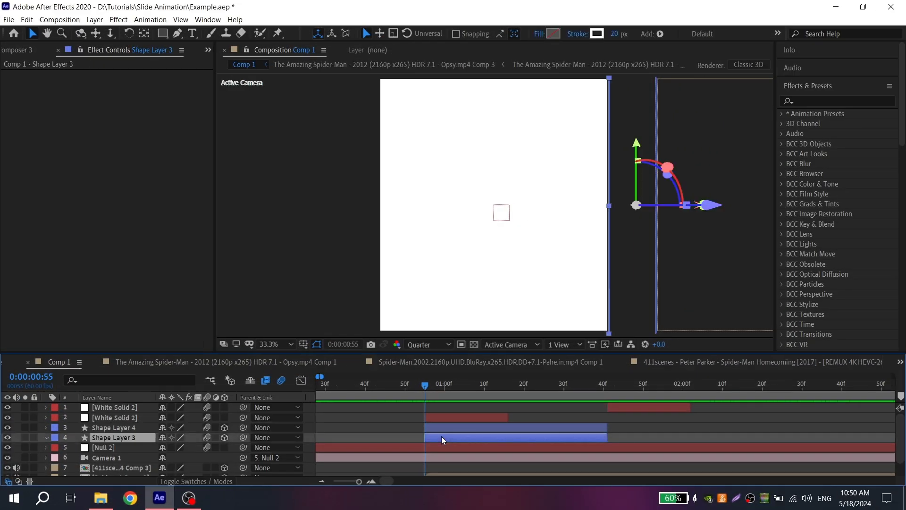
pyautogui.hotkey('ctrl', 'd')
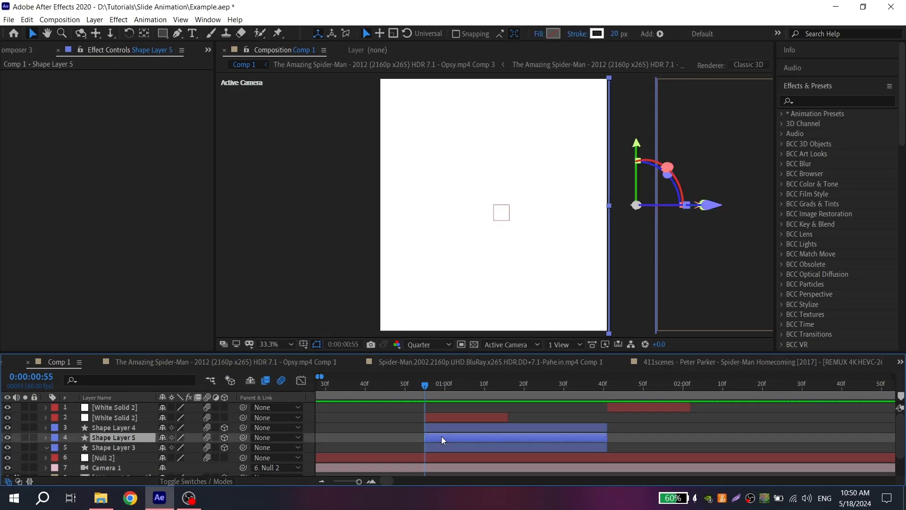
pyautogui.click(445, 427)
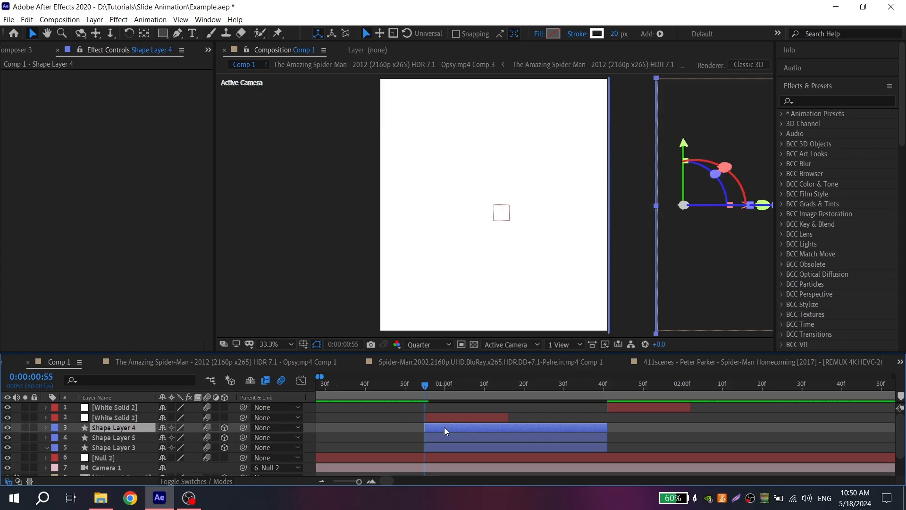
pyautogui.hotkey('ctrl', 'd')
# Rename the copy of Shape Layer 3 to glow 1 and the copy of Shape Layer 4 to glow 2
pyautogui.rightClick(432, 444)
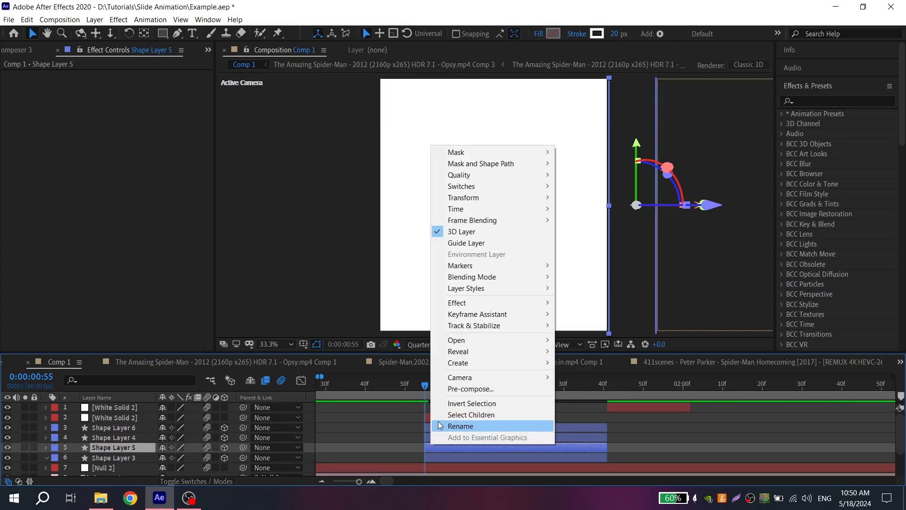
pyautogui.click(446, 427)
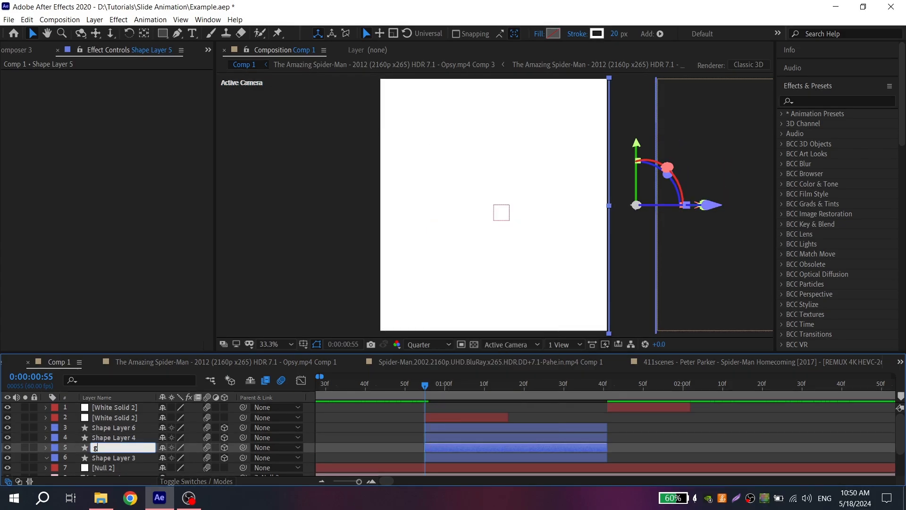
pyautogui.write('glow 1')
pyautogui.press('Return')
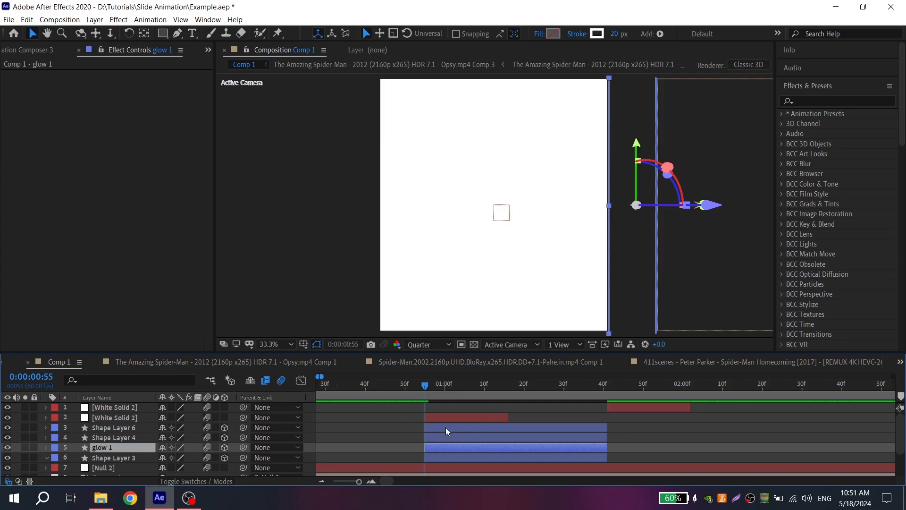
pyautogui.rightClick(445, 427)
pyautogui.click(466, 408)
pyautogui.write('glow 2')
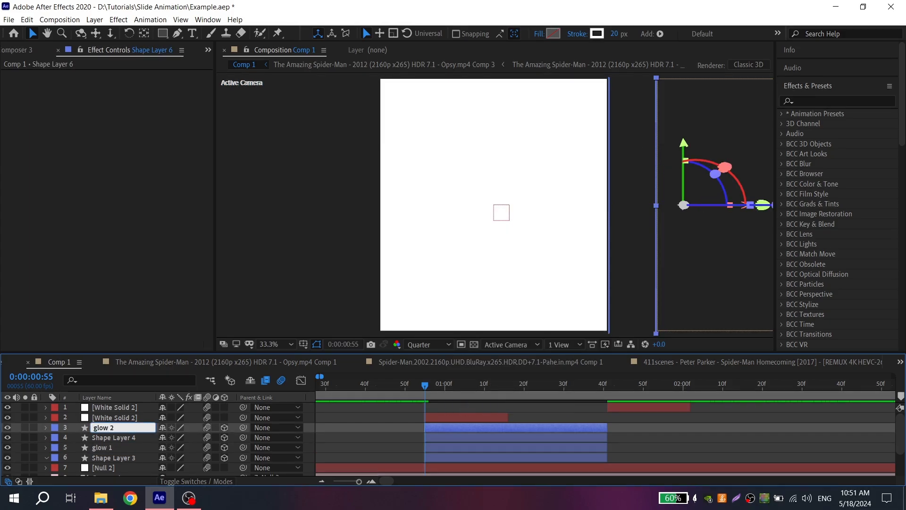
pyautogui.press('Return')
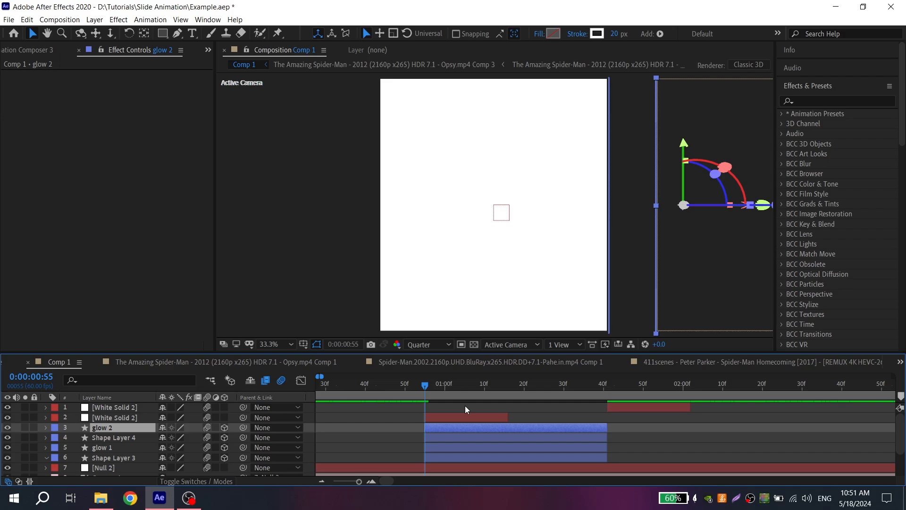
# Apply Turbulent Displace to Shape Layer 3, set its Size to 12, and expand the Evolution Options
pyautogui.click(448, 449)
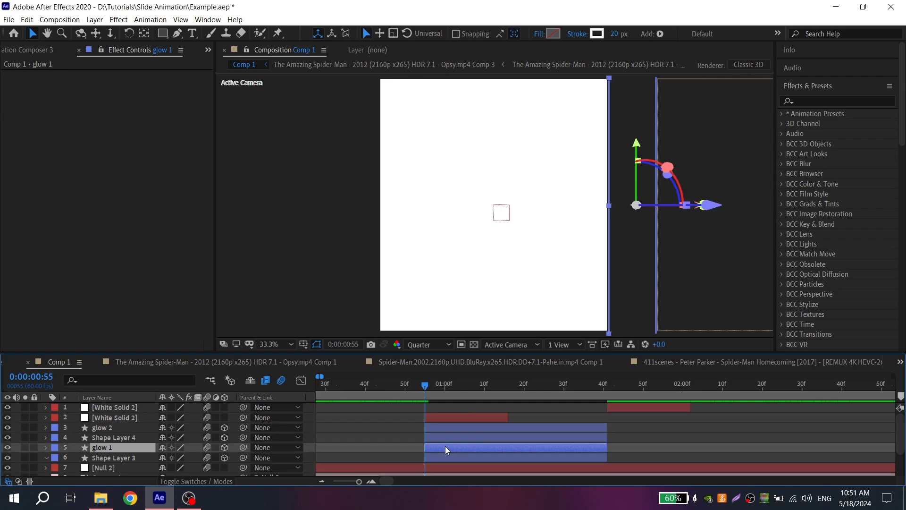
pyautogui.click(818, 102)
pyautogui.write('turbu')
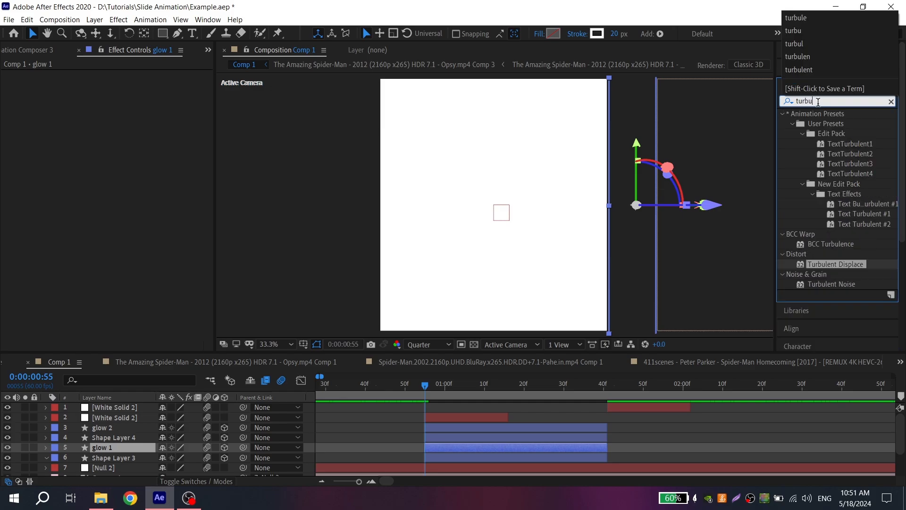
pyautogui.moveTo(836, 265); pyautogui.dragTo(497, 456)
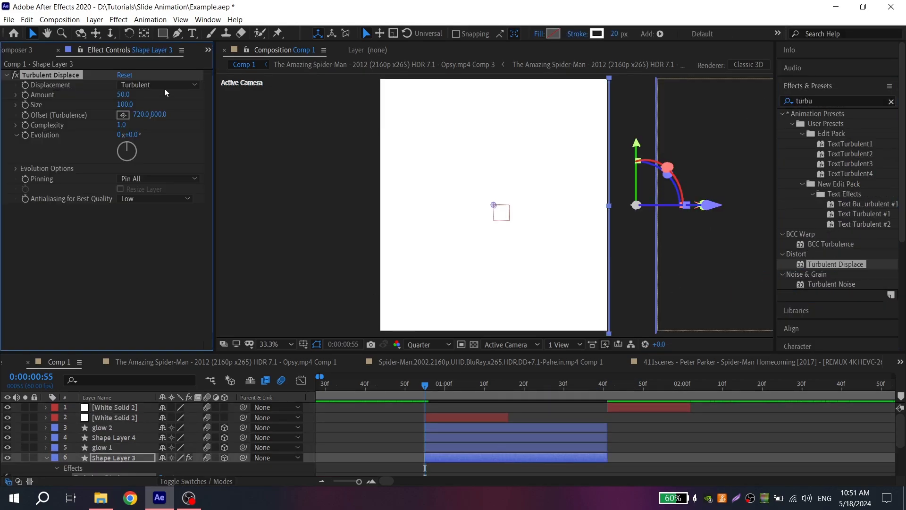
pyautogui.click(16, 135)
pyautogui.click(16, 144)
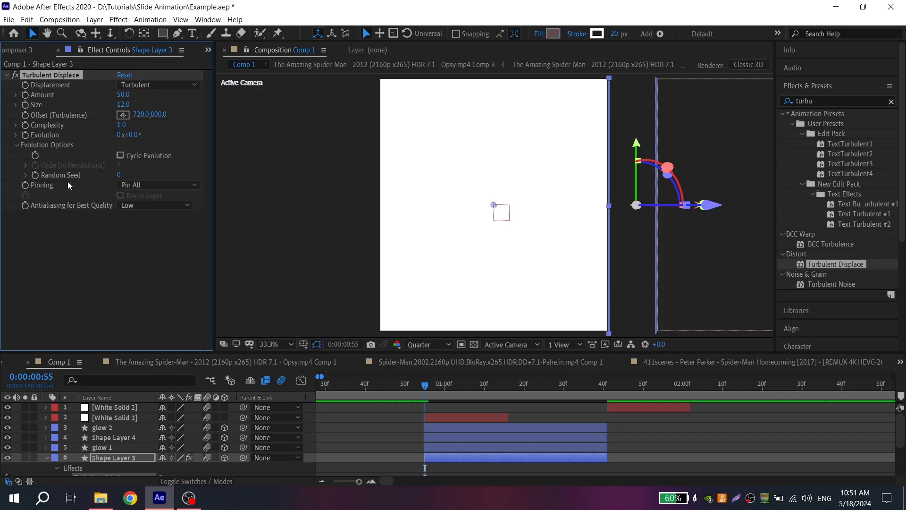
# Add the expression effect("Turbulent Displace")(15) to the Random Seed of Shape Layer 3's Turbulent Displace effect
pyautogui.keyDown('alt'); pyautogui.click(35, 175); pyautogui.keyUp('alt')
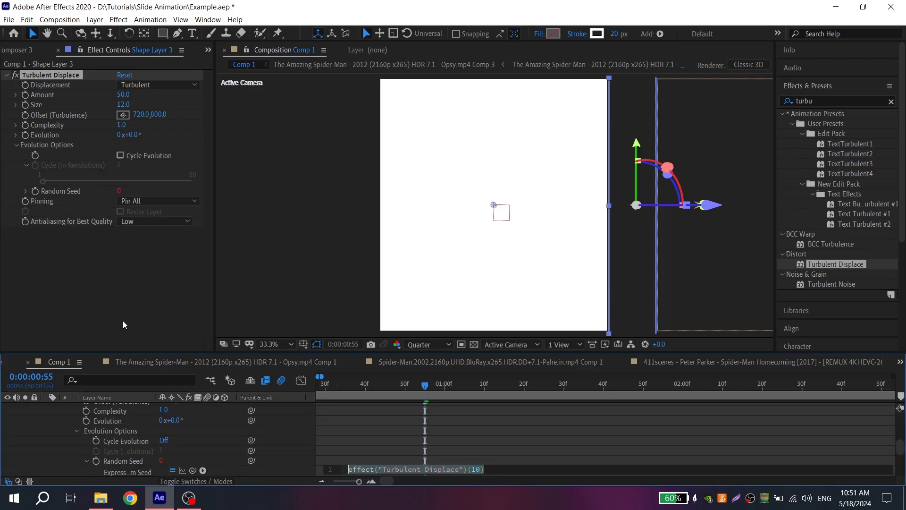
pyautogui.click(481, 469)
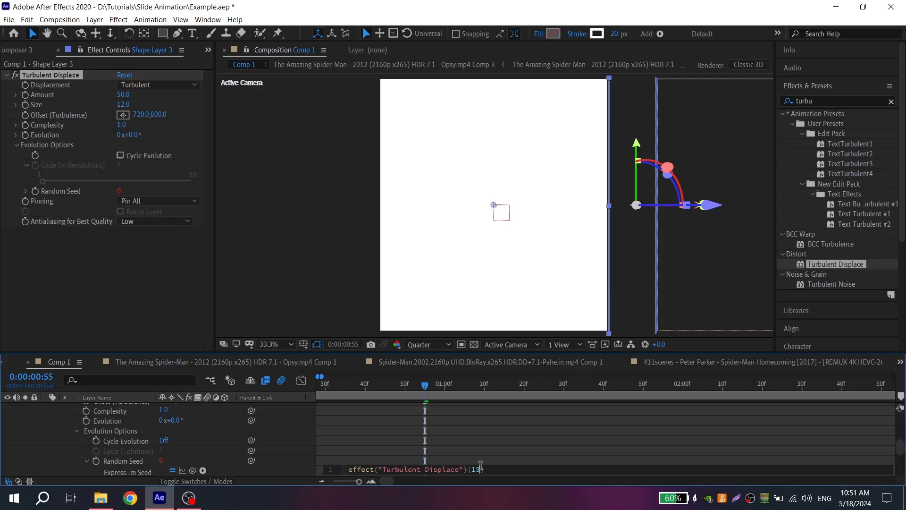
pyautogui.click(474, 457)
pyautogui.scroll(3, 463, 447)
pyautogui.click(444, 428)
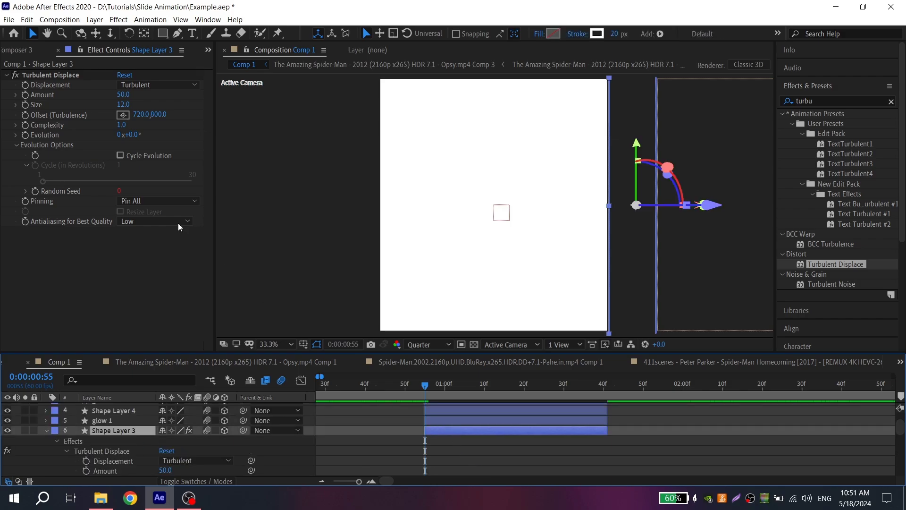
# Keyframe Shape Layer 3's Random Seed from 0 at 0:00:00:55 to 15 at 0:00:01:41, and preview the slide
pyautogui.click(47, 196)
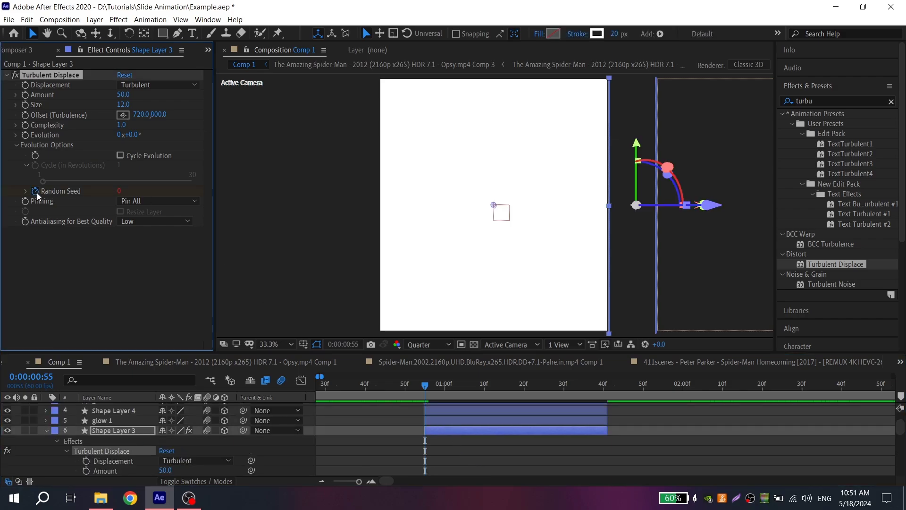
pyautogui.click(608, 386)
pyautogui.click(120, 190)
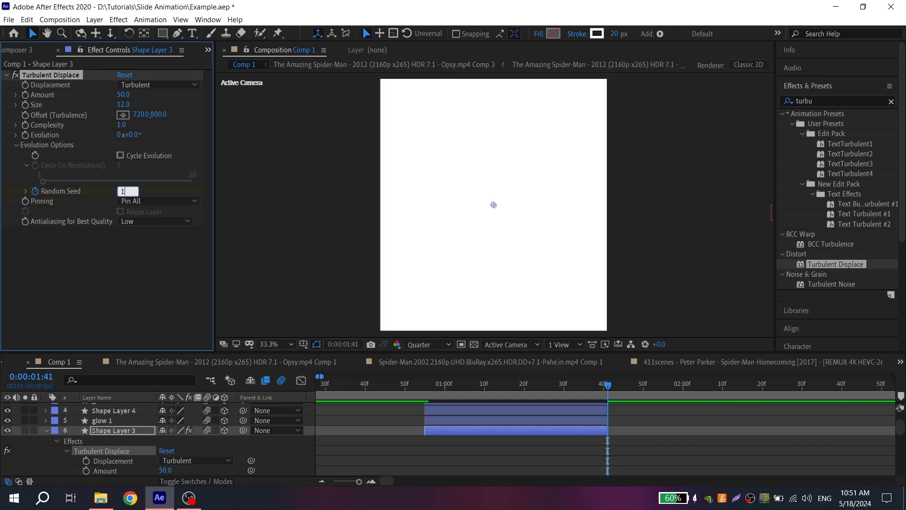
pyautogui.press('u')
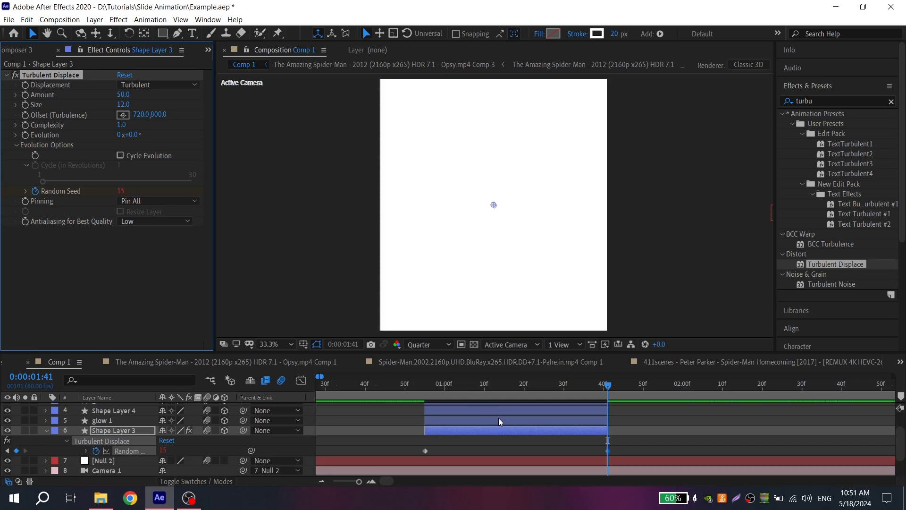
pyautogui.click(425, 384)
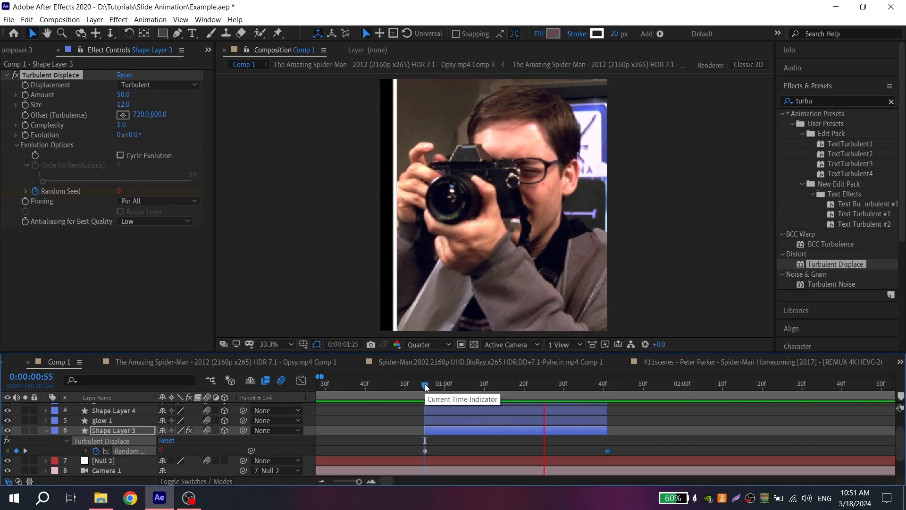
pyautogui.moveTo(425, 385); pyautogui.dragTo(445, 384)
# Apply the Deep Glow effect to the glow 1 layer and collapse its settings
pyautogui.click(427, 384)
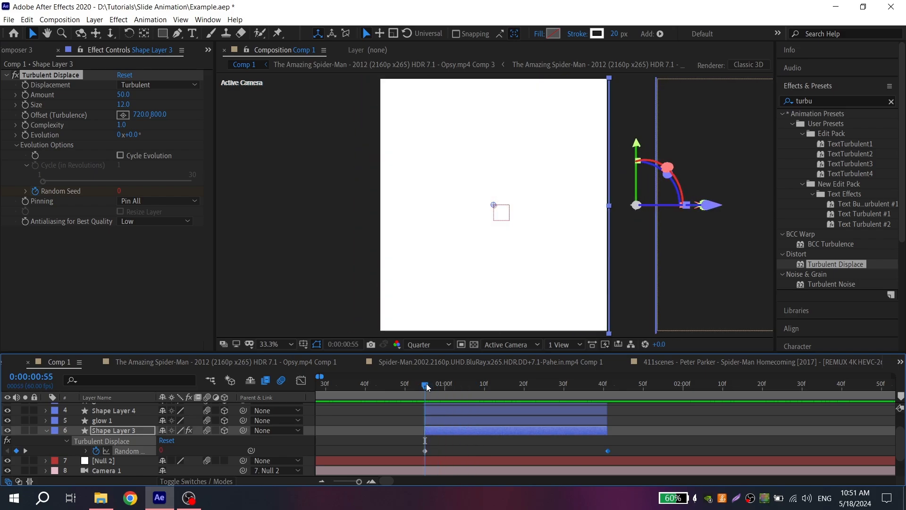
pyautogui.click(443, 421)
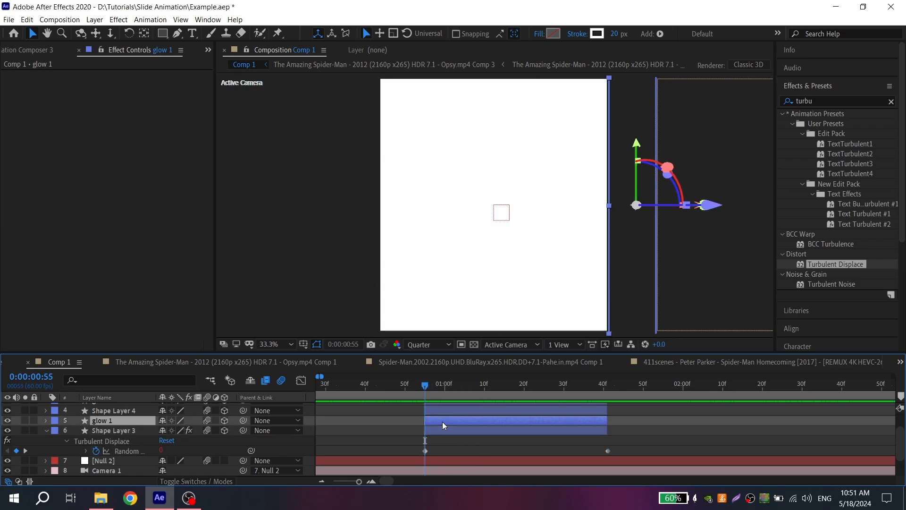
pyautogui.click(828, 101)
pyautogui.write('dee')
pyautogui.click(832, 165)
pyautogui.moveTo(833, 165); pyautogui.dragTo(461, 418)
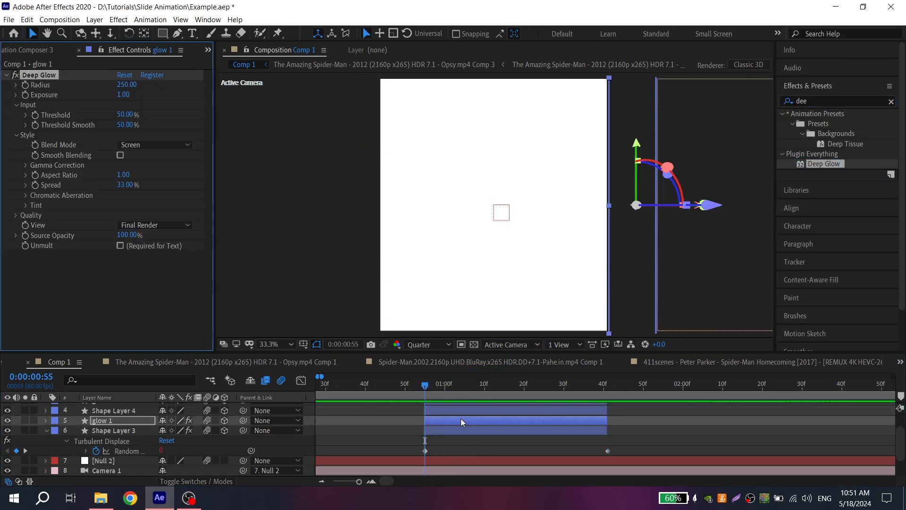
pyautogui.click(6, 75)
# Apply the BCC Drop Shadow effect to the glow 1 layer and collapse its settings
pyautogui.moveTo(812, 100); pyautogui.dragTo(727, 98)
pyautogui.write('bcc dro')
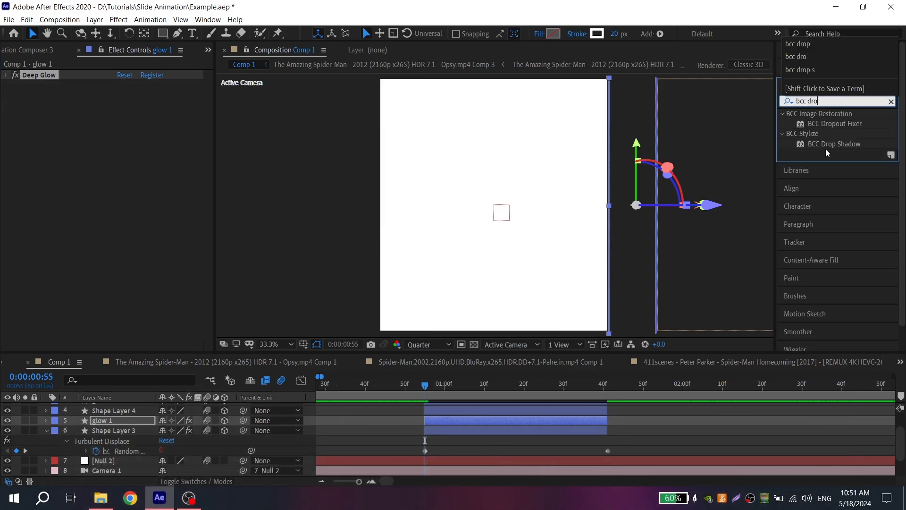
pyautogui.moveTo(825, 148); pyautogui.dragTo(452, 421)
pyautogui.click(6, 85)
# Set the Exposure of glow 1's Deep Glow to 0.7 and its Threshold Smooth to 100%
pyautogui.click(7, 75)
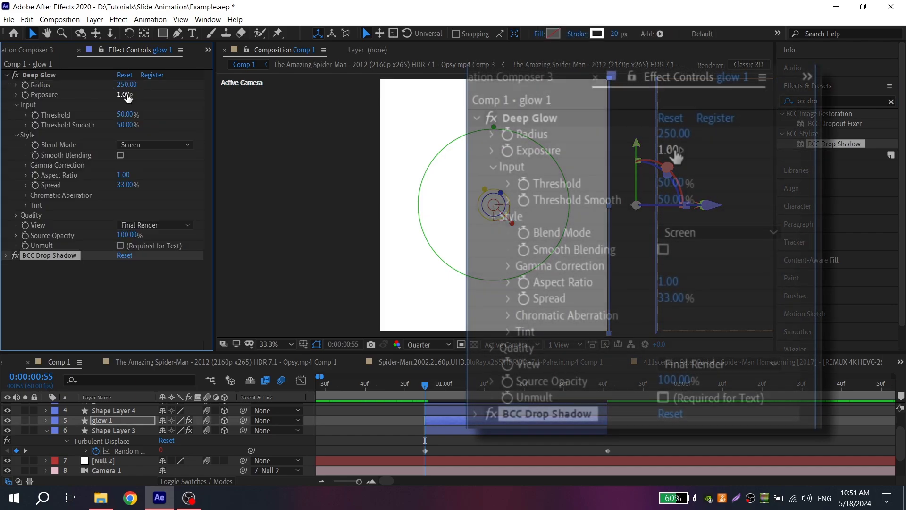
pyautogui.click(125, 95)
pyautogui.write('0.7')
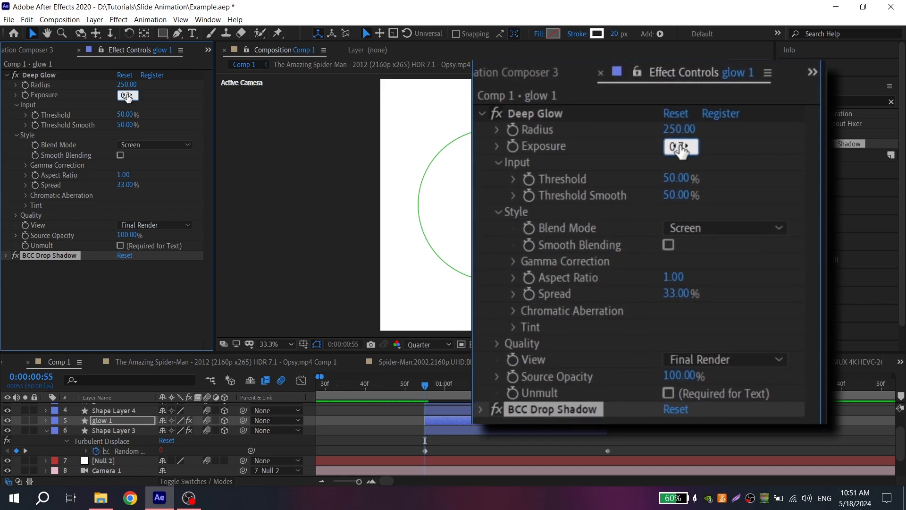
pyautogui.press('Return')
pyautogui.moveTo(126, 125); pyautogui.dragTo(200, 125)
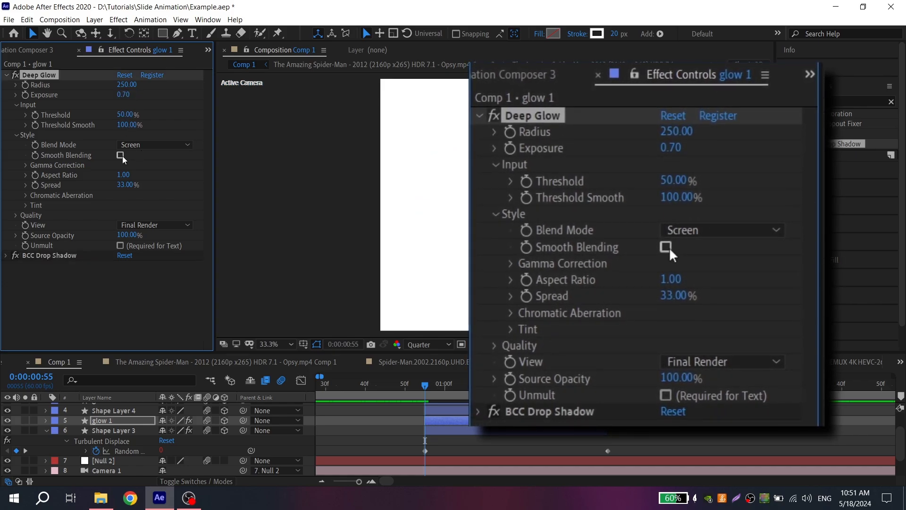
# Enable Smooth Blending and Unmult for glow 1's Deep Glow, and set its Spread to 23%
pyautogui.click(121, 156)
pyautogui.click(126, 184)
pyautogui.write('23')
pyautogui.press('Return')
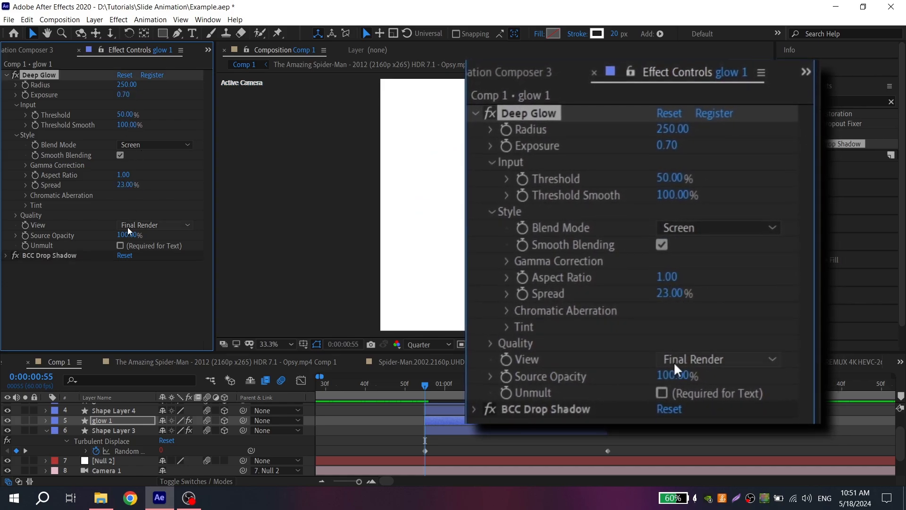
pyautogui.click(120, 245)
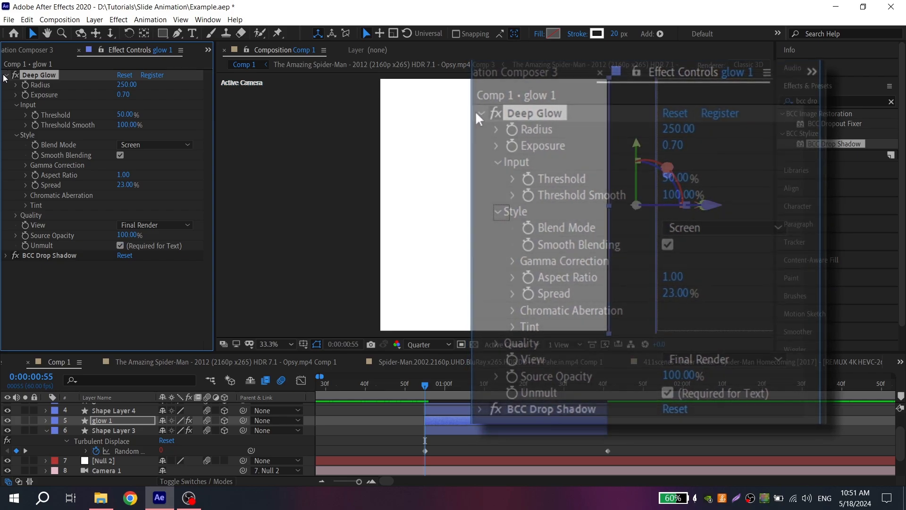
pyautogui.click(6, 76)
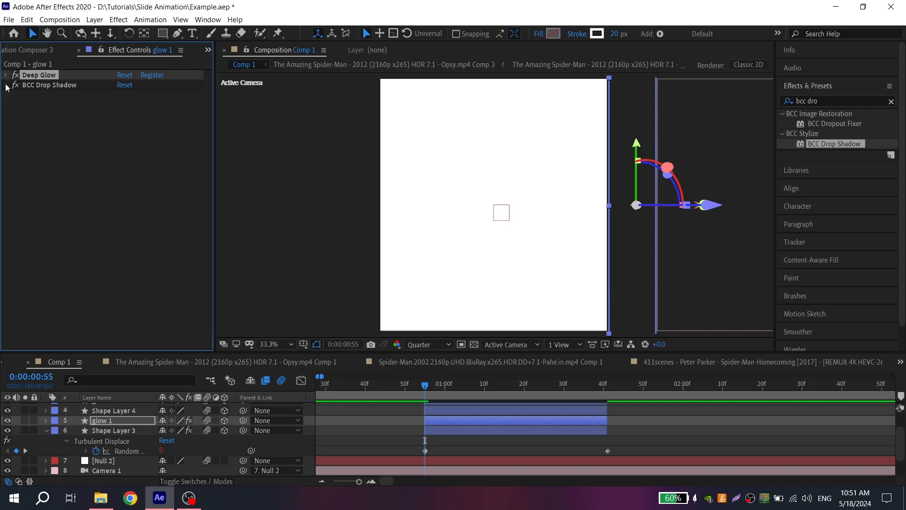
# Set the Shadow Distance of glow 1's BCC Drop Shadow to 8 and its Shadow Intensity to 100
pyautogui.click(6, 85)
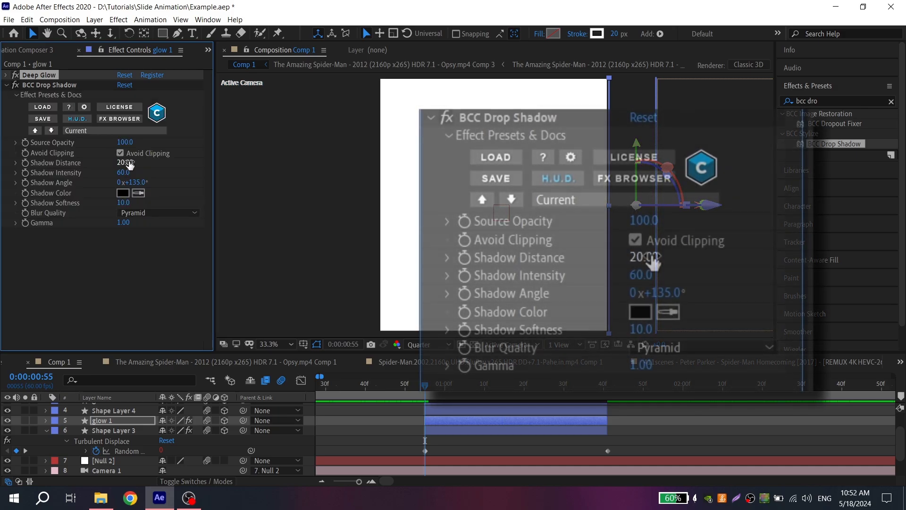
pyautogui.click(130, 164)
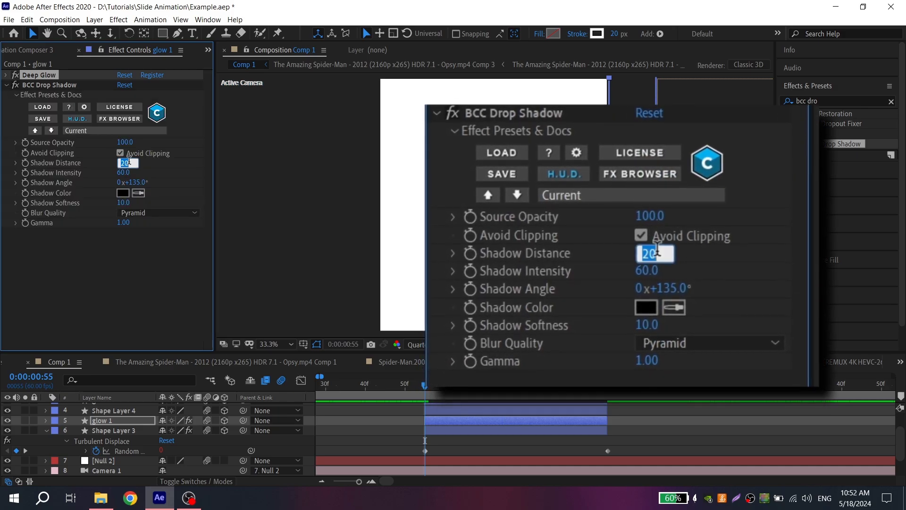
pyautogui.write('8')
pyautogui.press('Tab')
pyautogui.write('100')
pyautogui.press('Return')
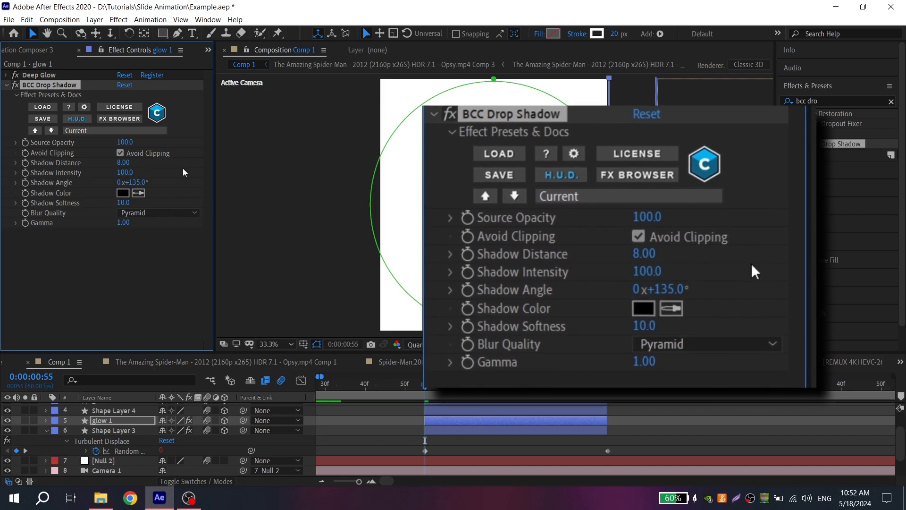
pyautogui.click(137, 182)
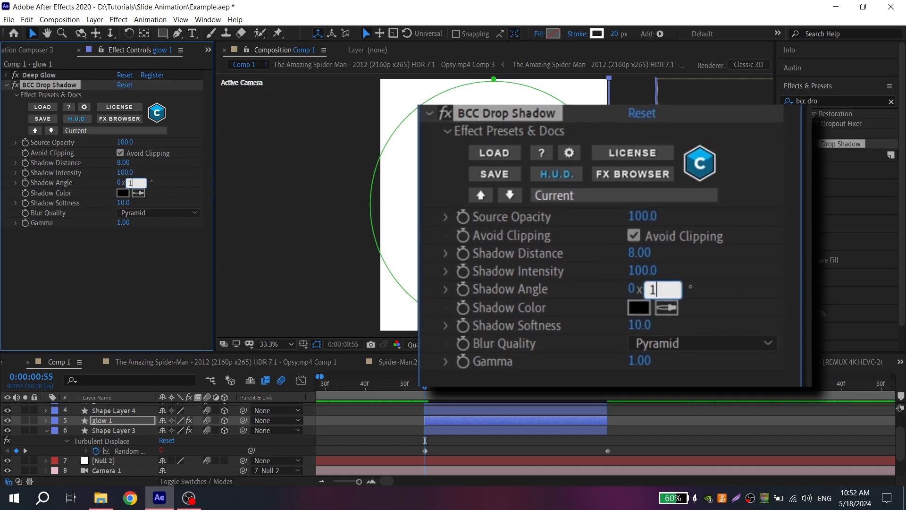
pyautogui.write('180')
pyautogui.press('Return')
pyautogui.hotkey('ctrl', 'z')
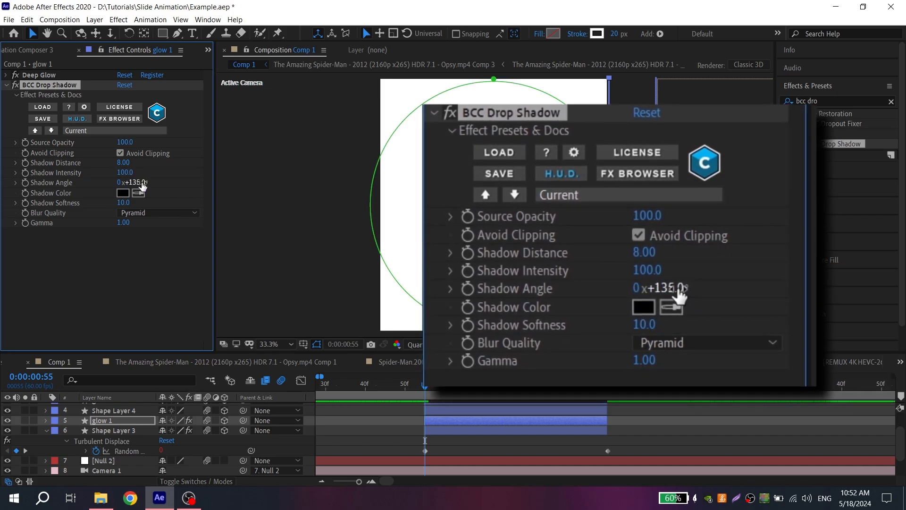
# Set the Shadow Softness of glow 1's BCC Drop Shadow to 20, keep the Pyramid blur quality, and collapse the effect
pyautogui.click(123, 204)
pyautogui.write('20')
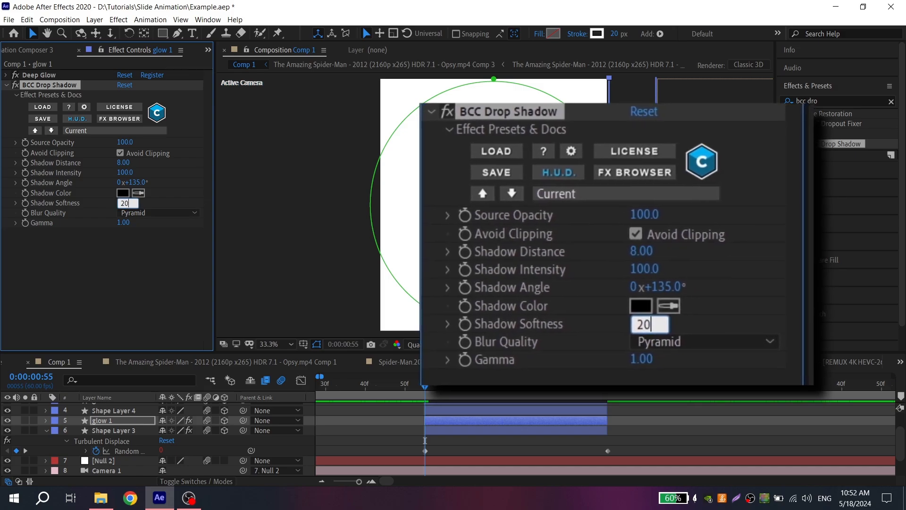
pyautogui.press('Return')
pyautogui.click(128, 212)
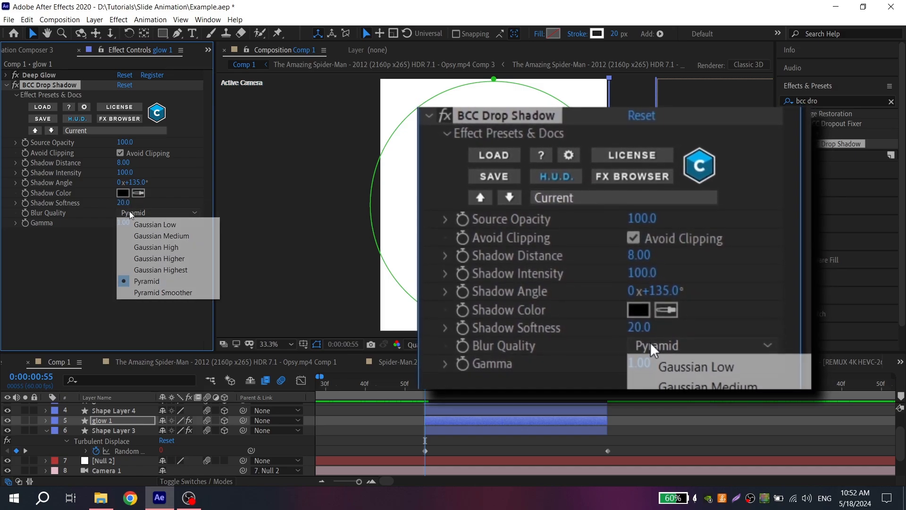
pyautogui.click(80, 251)
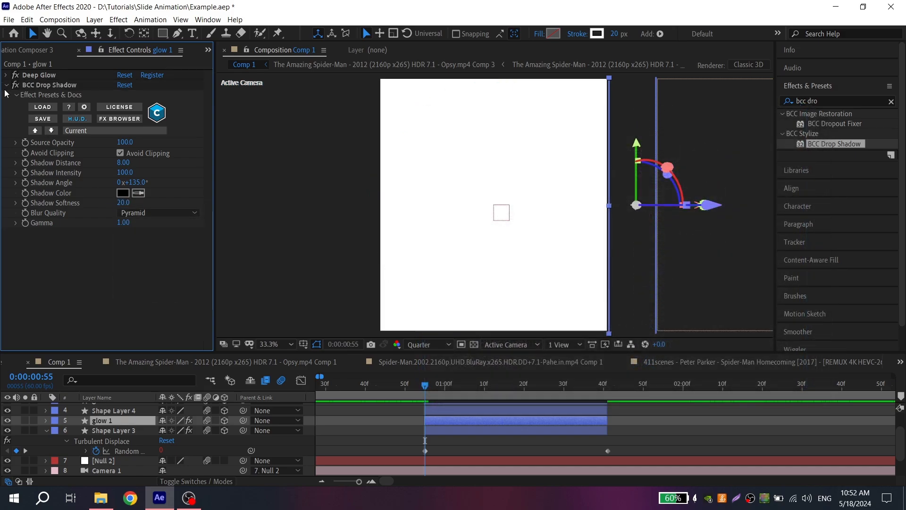
pyautogui.click(5, 85)
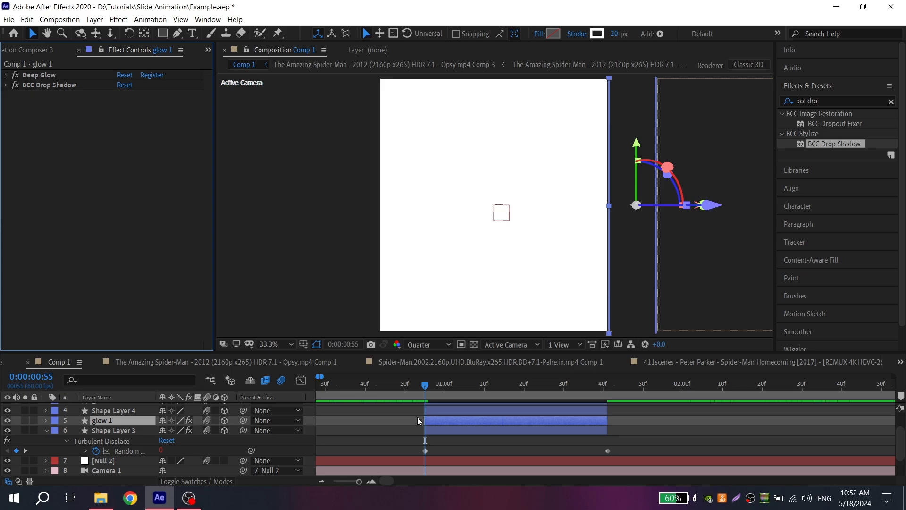
# Collapse Shape Layer 3's properties, preview the slide, and return to 0:00:00:55
pyautogui.click(47, 431)
pyautogui.press('space')
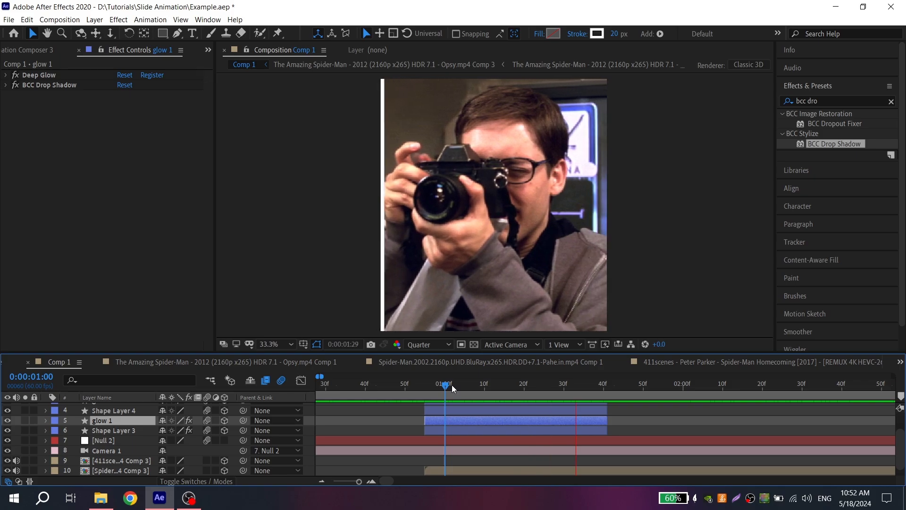
pyautogui.click(424, 384)
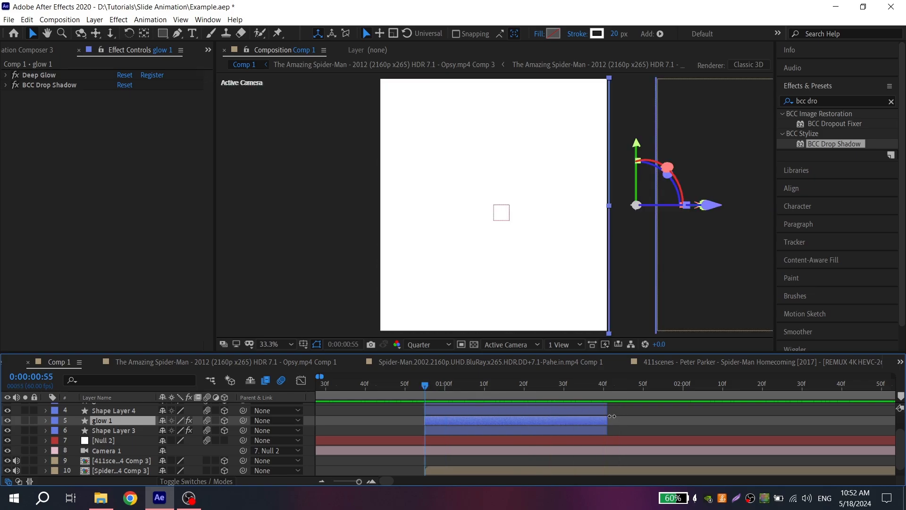
# Copy the Turbulent Displace effect from Shape Layer 3 to Shape Layer 4
pyautogui.scroll(1, 538, 424)
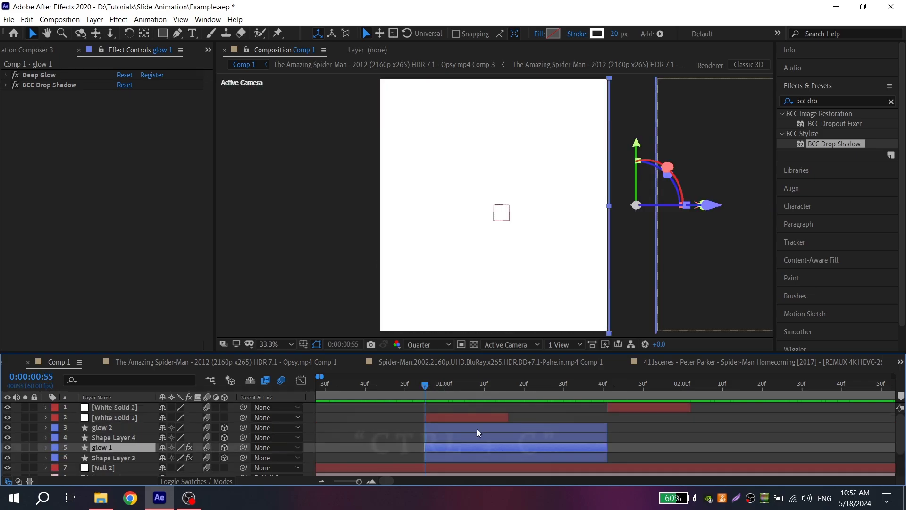
pyautogui.click(429, 458)
pyautogui.hotkey('ctrl', 'c')
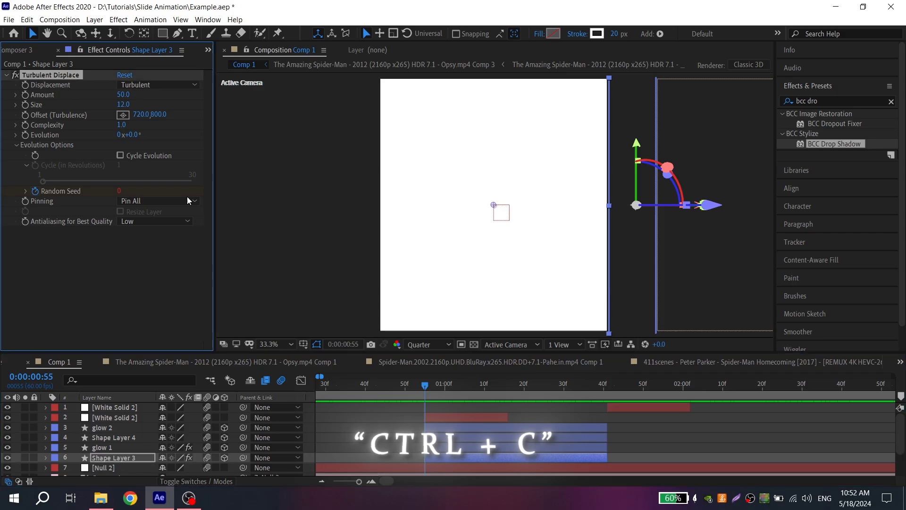
pyautogui.click(446, 437)
pyautogui.hotkey('ctrl', 'v')
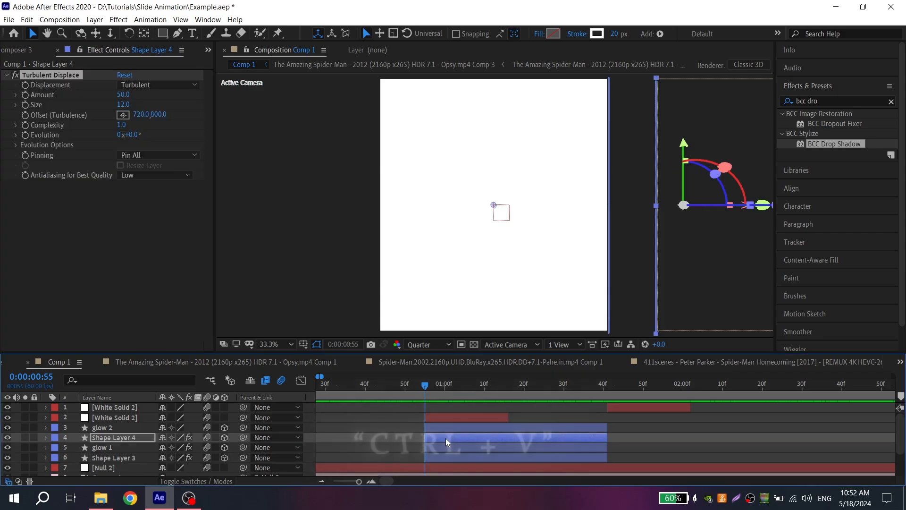
# Copy the Deep Glow and BCC Drop Shadow effects from glow 1 to glow 2
pyautogui.click(443, 447)
pyautogui.click(47, 75)
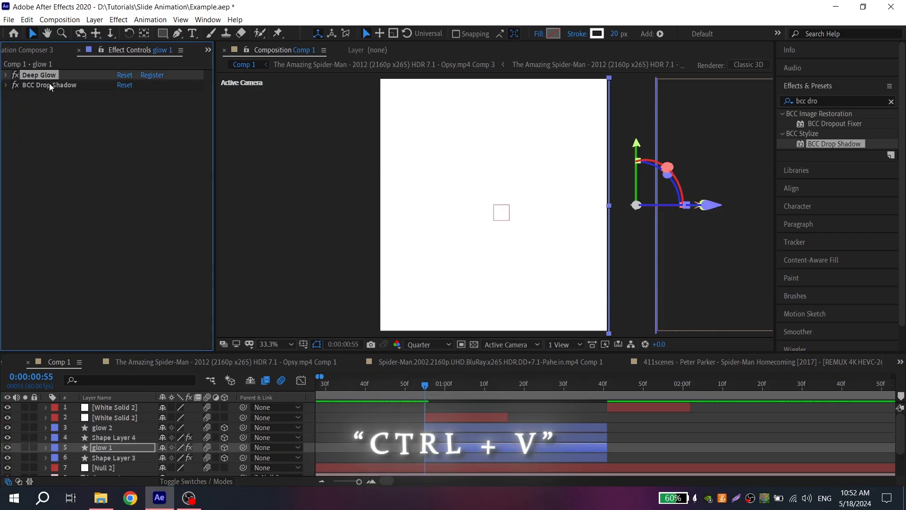
pyautogui.keyDown('shift'); pyautogui.click(49, 84); pyautogui.keyUp('shift')
pyautogui.hotkey('ctrl', 'c')
pyautogui.click(440, 428)
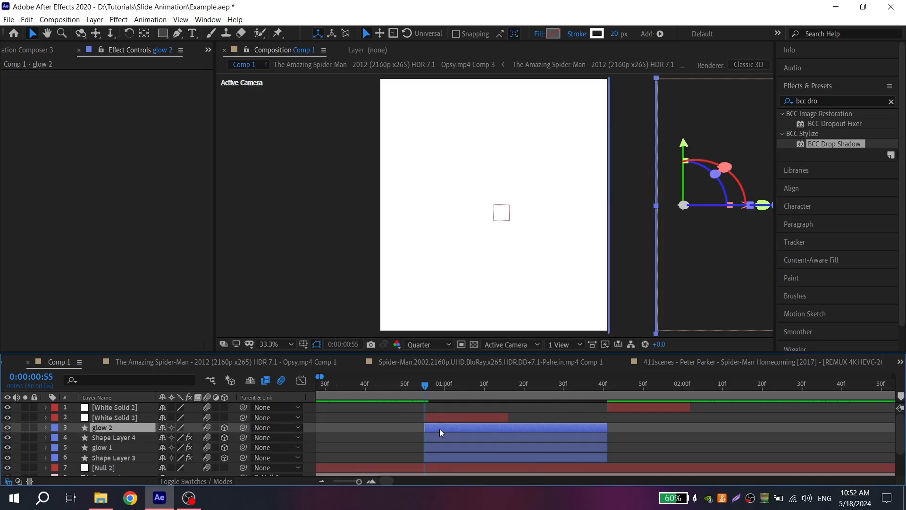
pyautogui.hotkey('ctrl', 'v')
# Preview the slide and place Shape Layer 3 above glow 1 in the layer stack
pyautogui.press('space')
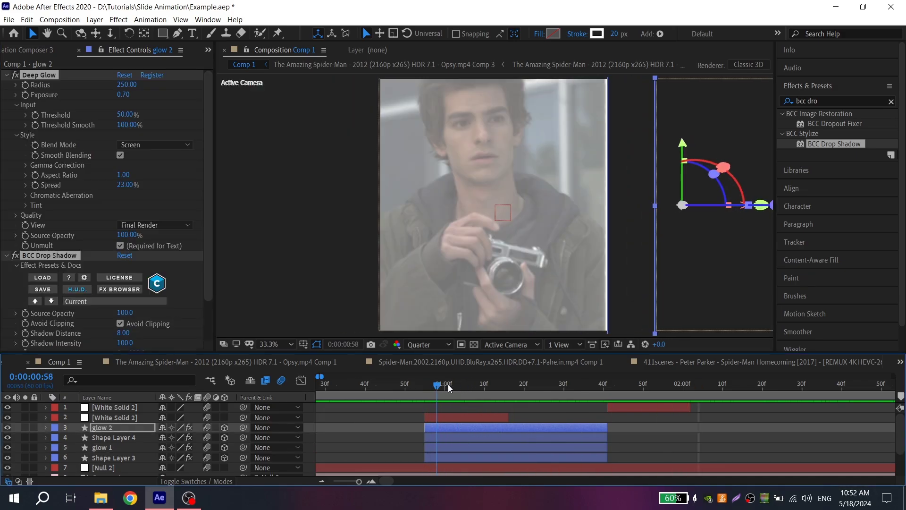
pyautogui.click(146, 436)
pyautogui.hotkey('ctrl', 'v')
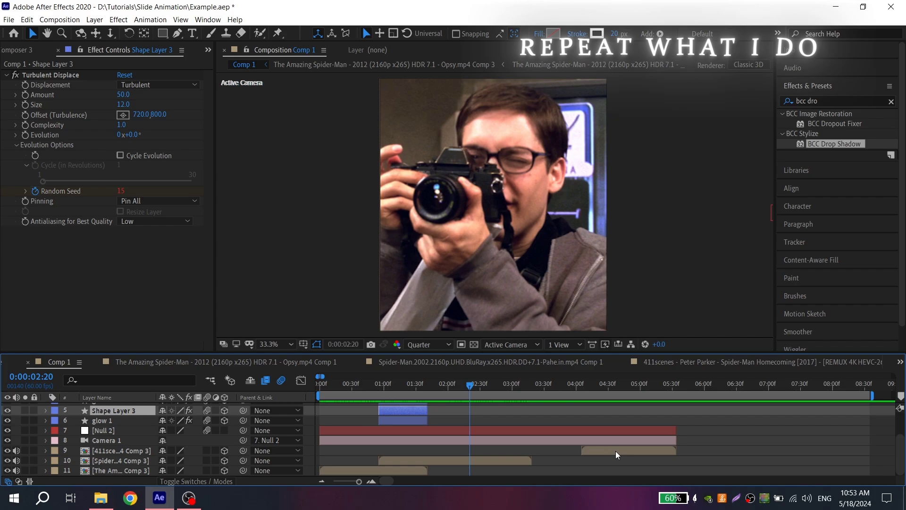
# Move the 411scenes clip layer in time so it starts at 0:00:02:20
pyautogui.moveTo(614, 451); pyautogui.dragTo(502, 448)
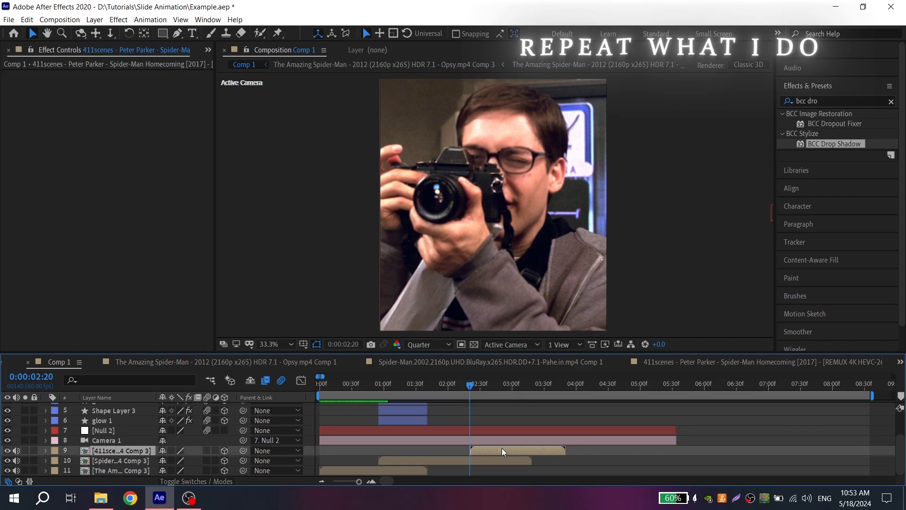
pyautogui.press('=')
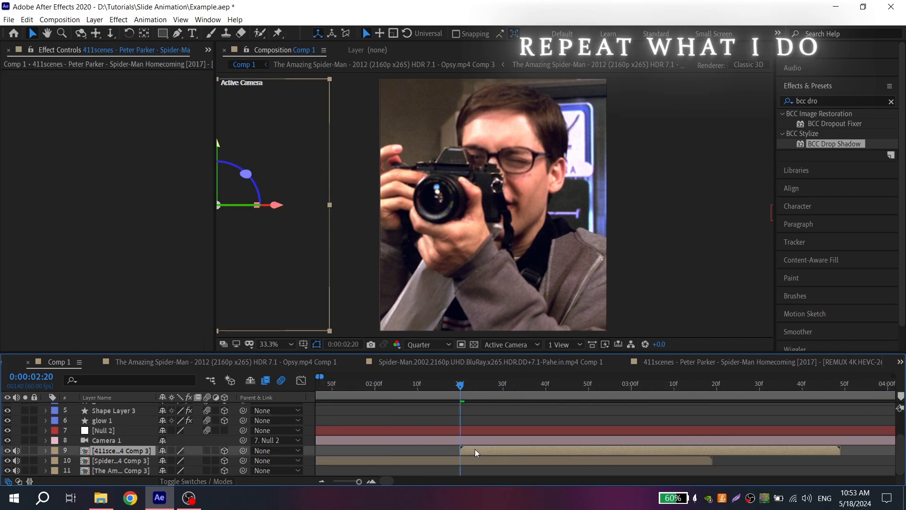
pyautogui.press('-')
# Set the 411scenes layer's position to 2482, -1017, 0 so it sits just above the camera clip's frame
pyautogui.press('p')
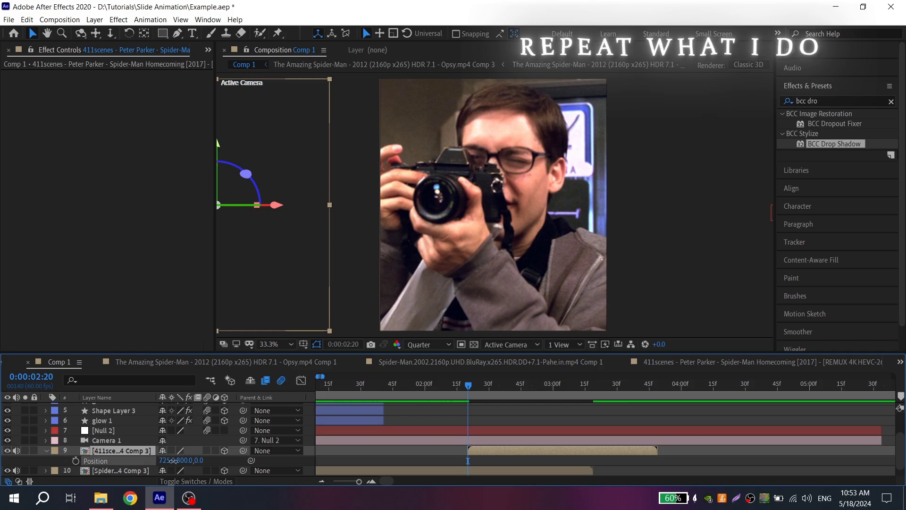
pyautogui.moveTo(168, 460); pyautogui.dragTo(577, 437)
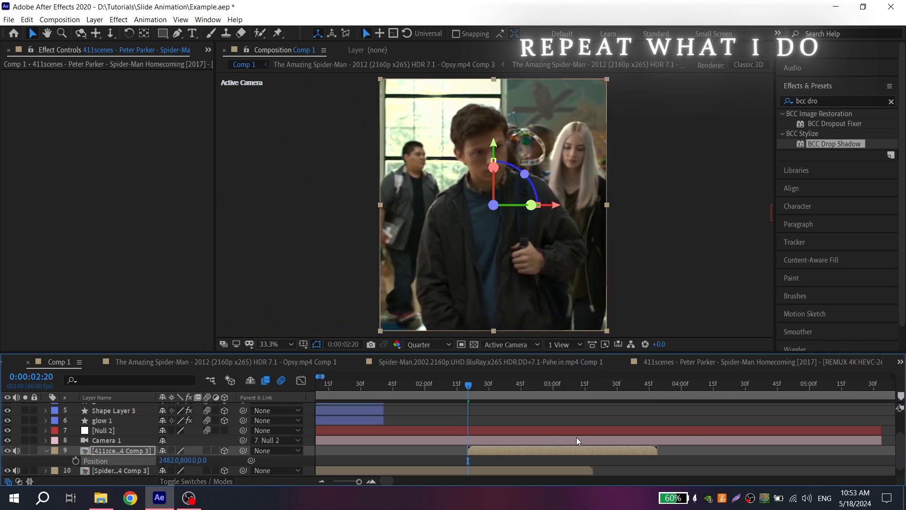
pyautogui.moveTo(196, 461); pyautogui.dragTo(251, 36)
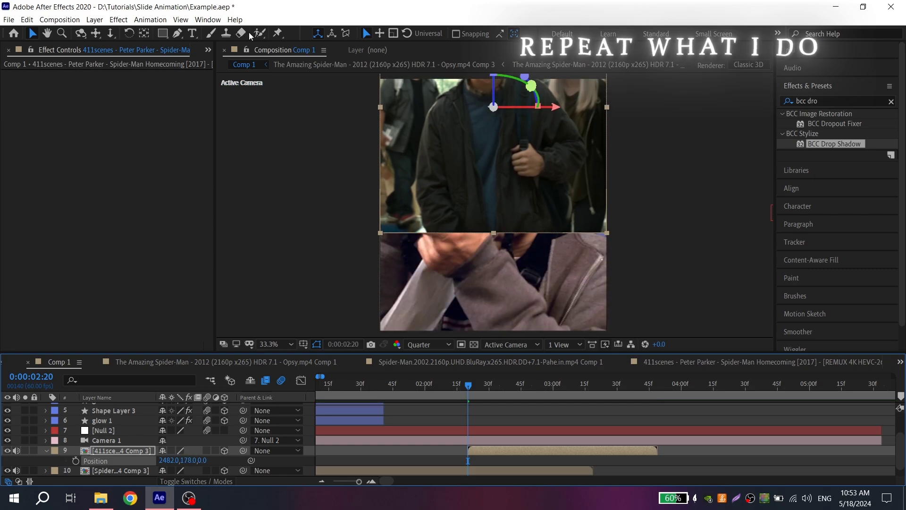
pyautogui.moveTo(184, 461); pyautogui.dragTo(230, 221)
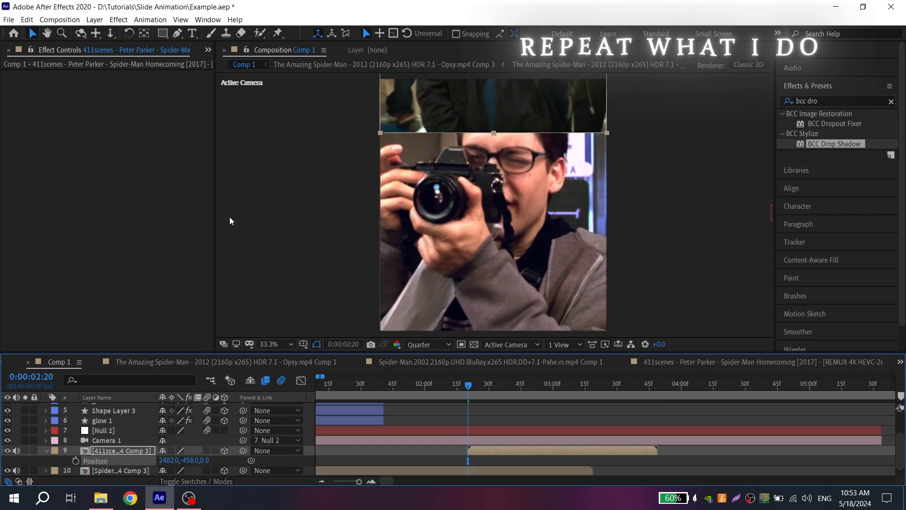
pyautogui.moveTo(191, 462); pyautogui.dragTo(238, 195)
pyautogui.scroll(3, 555, 140)
pyautogui.scroll(-4, 555, 139)
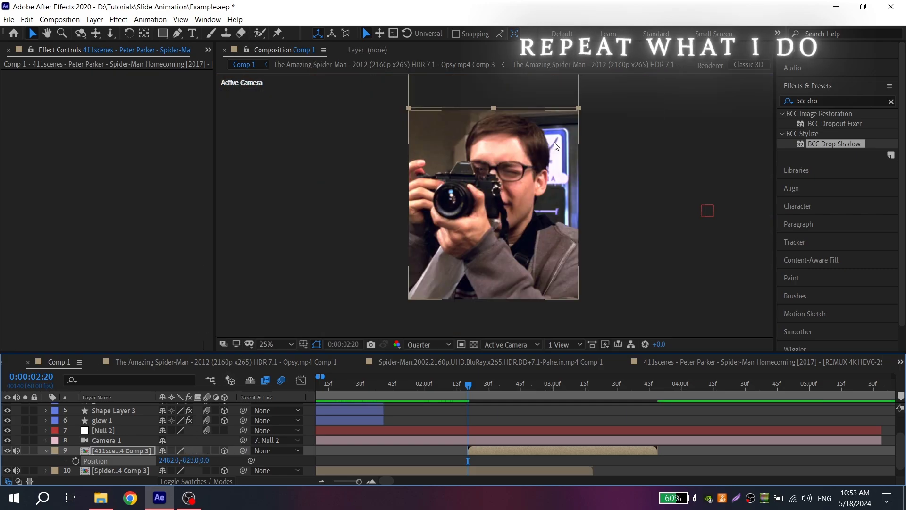
pyautogui.moveTo(222, 469); pyautogui.dragTo(199, 425)
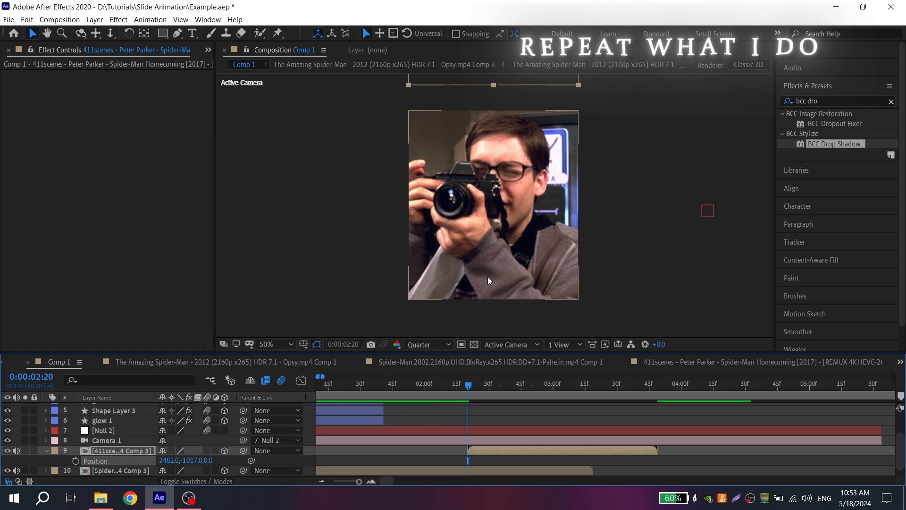
pyautogui.press(',')
pyautogui.click(272, 344)
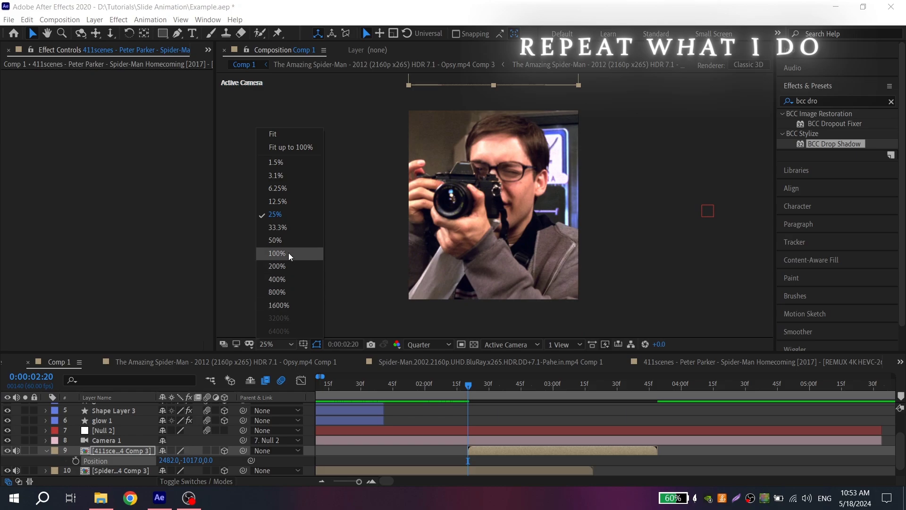
pyautogui.click(288, 229)
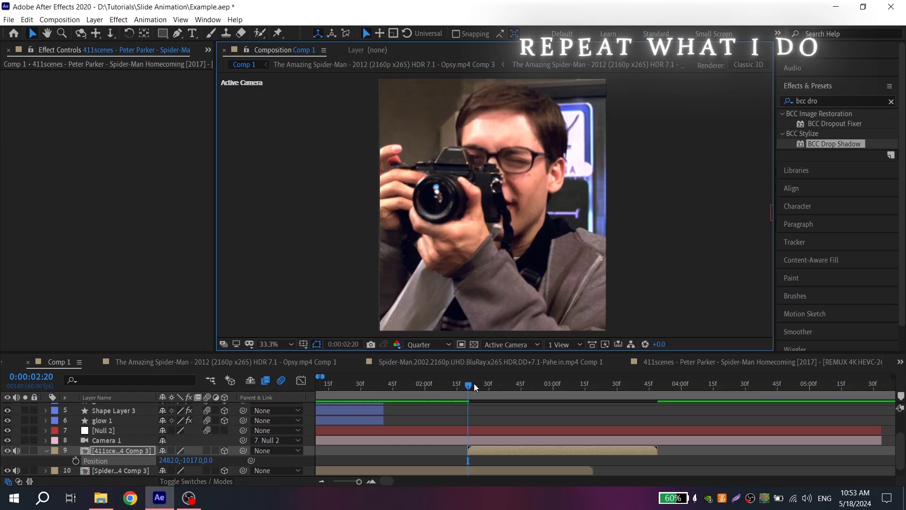
# Keyframe Null 2's position at 0:00:02:20 and set it to 2484, -1016 at 0:00:03:15 for an upward slide
pyautogui.click(486, 432)
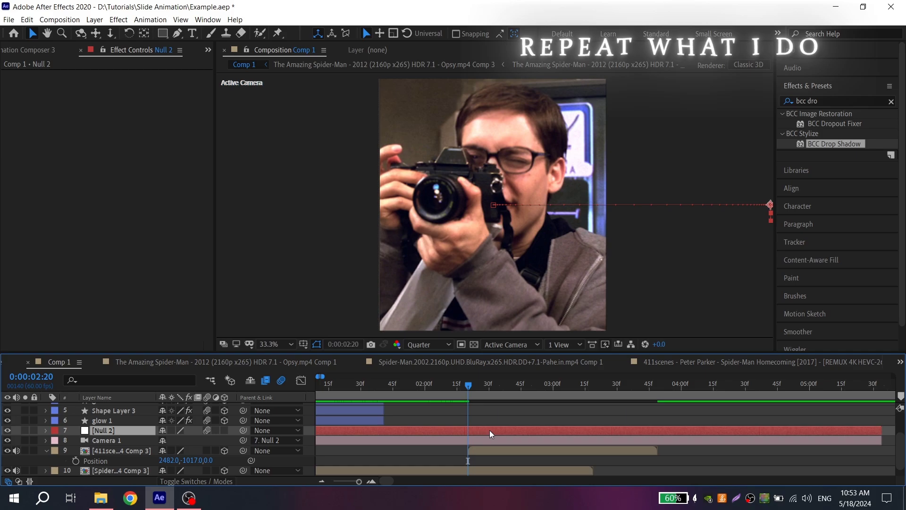
pyautogui.press('p')
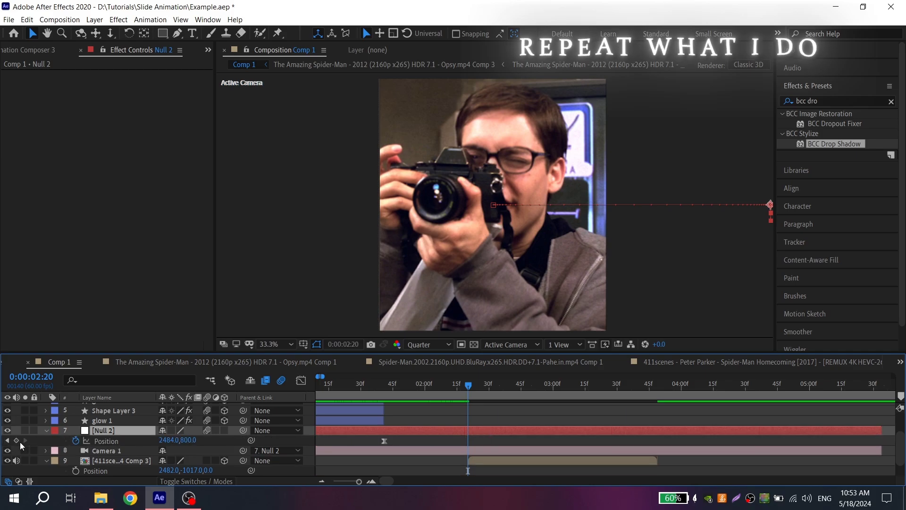
pyautogui.moveTo(571, 387); pyautogui.dragTo(590, 392)
pyautogui.scroll(-1, 635, 396)
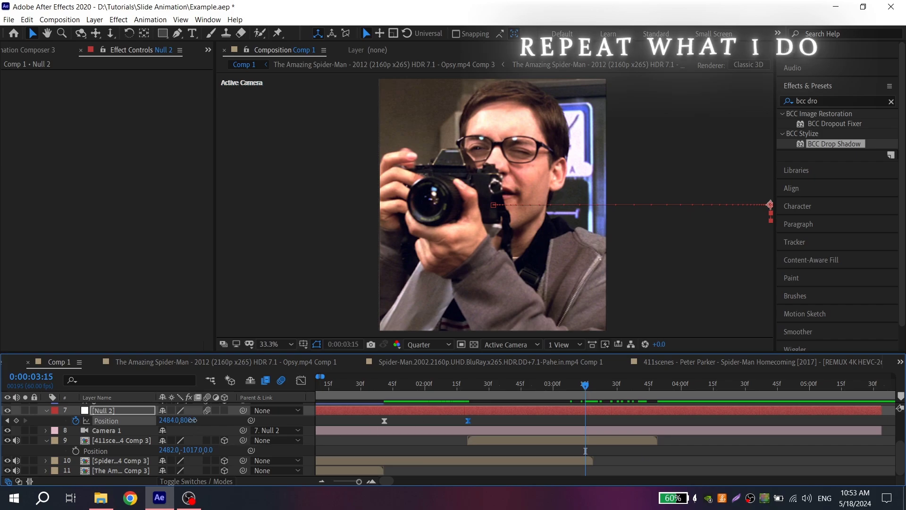
pyautogui.moveTo(191, 419); pyautogui.dragTo(223, 273)
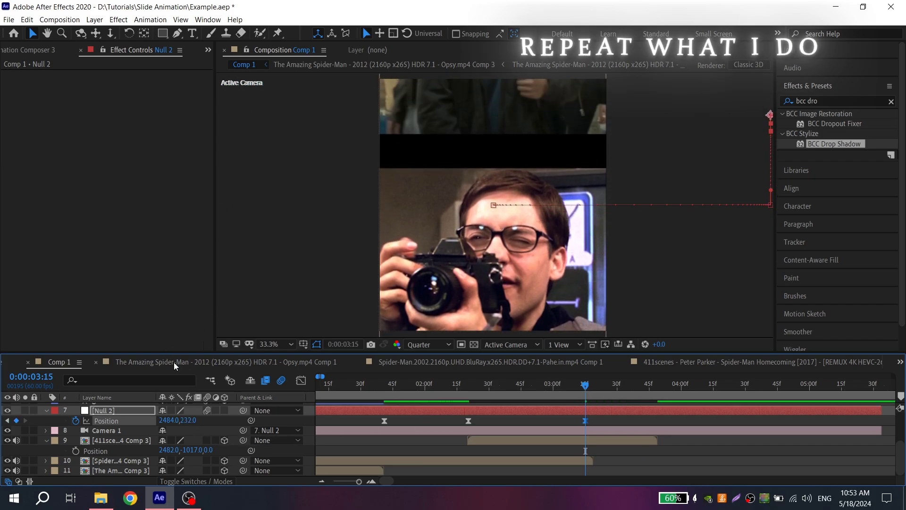
pyautogui.moveTo(183, 416); pyautogui.dragTo(229, 215)
pyautogui.moveTo(189, 420); pyautogui.dragTo(224, 227)
pyautogui.moveTo(193, 425); pyautogui.dragTo(213, 319)
# Move Null 2's last position keyframe to 0:00:03:19 and preview the upward slide
pyautogui.moveTo(588, 420); pyautogui.dragTo(591, 420)
pyautogui.scroll(2, 592, 420)
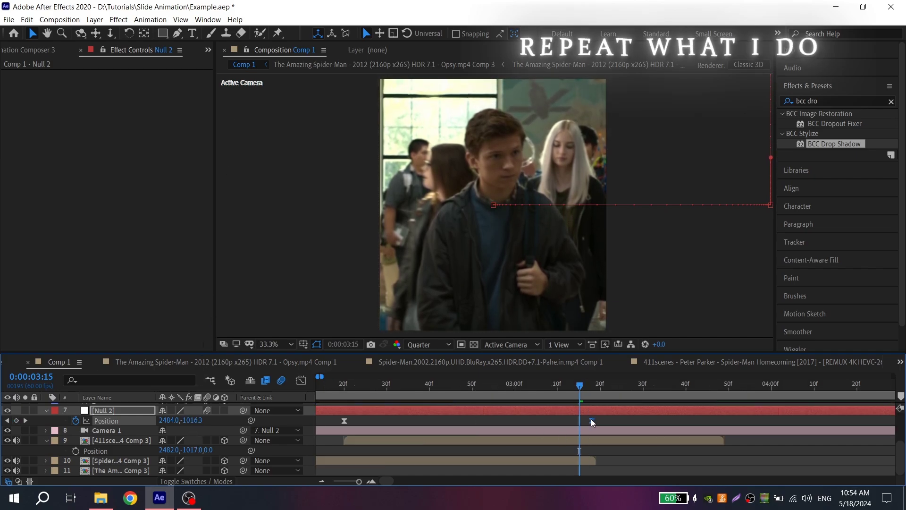
pyautogui.moveTo(581, 385)
pyautogui.mouseDown()
pyautogui.moveTo(608, 383)
pyautogui.moveTo(597, 381)
pyautogui.mouseUp()
pyautogui.press('Down')
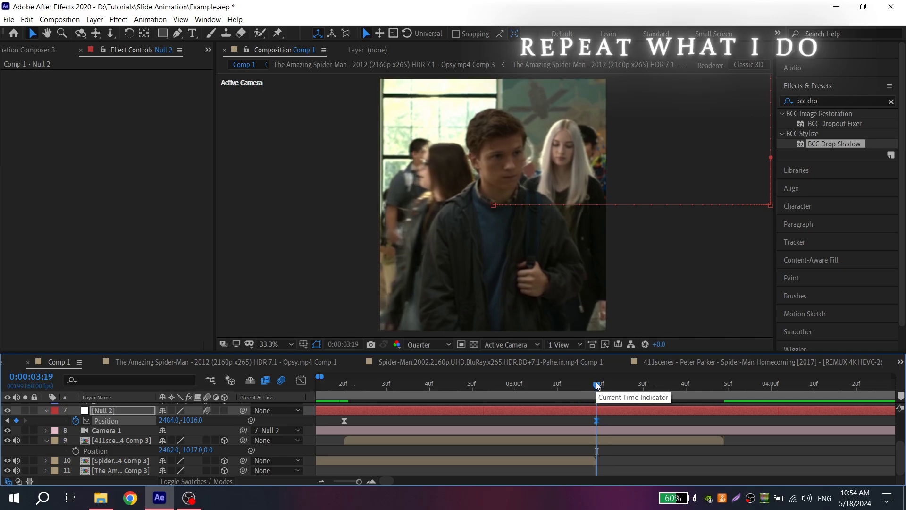
pyautogui.click(342, 386)
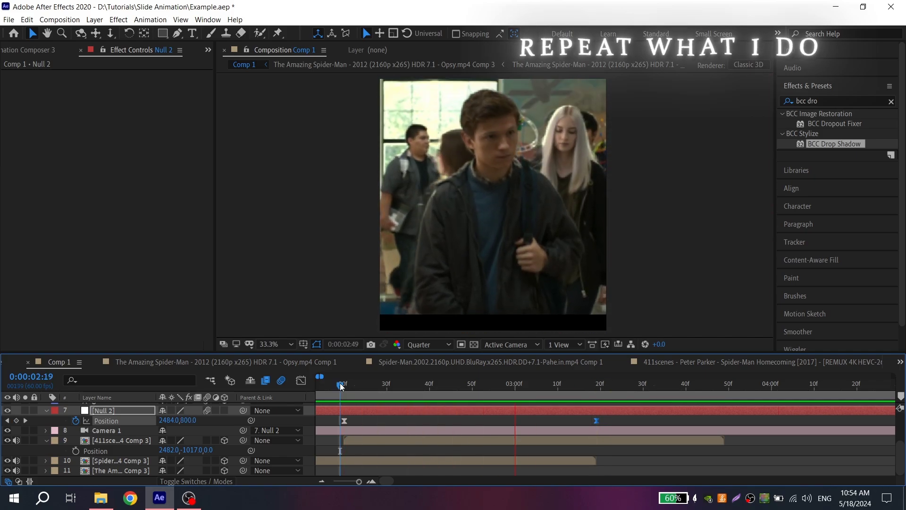
pyautogui.press('-')
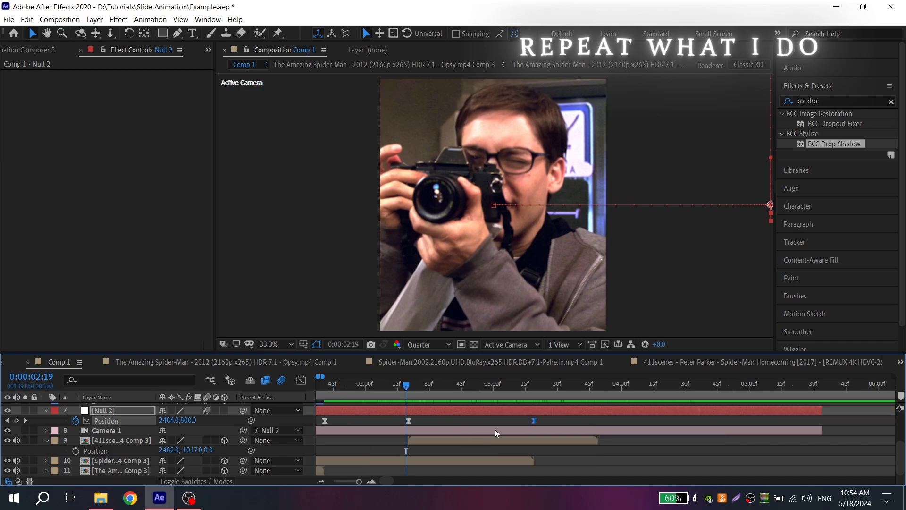
# Lengthen the easing at both ends of Null 2's upward move in the speed graph, and preview it
pyautogui.click(301, 381)
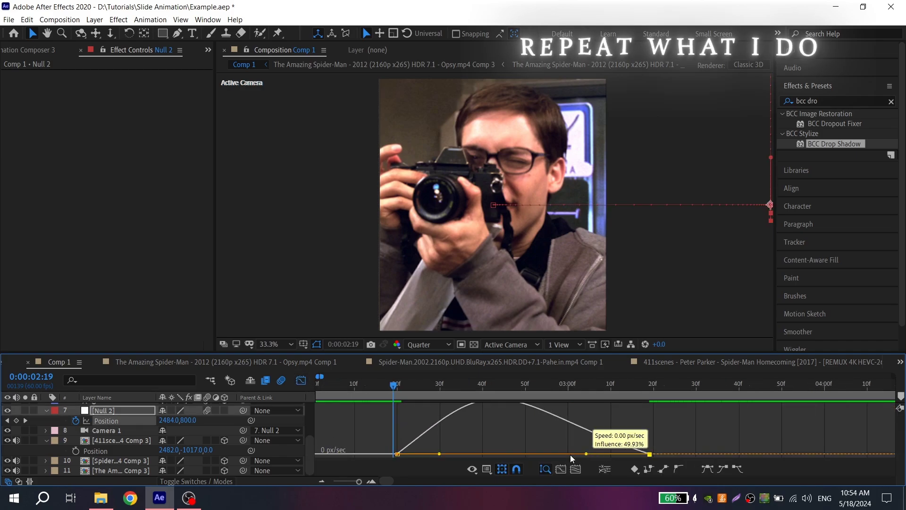
pyautogui.moveTo(571, 456); pyautogui.dragTo(555, 456)
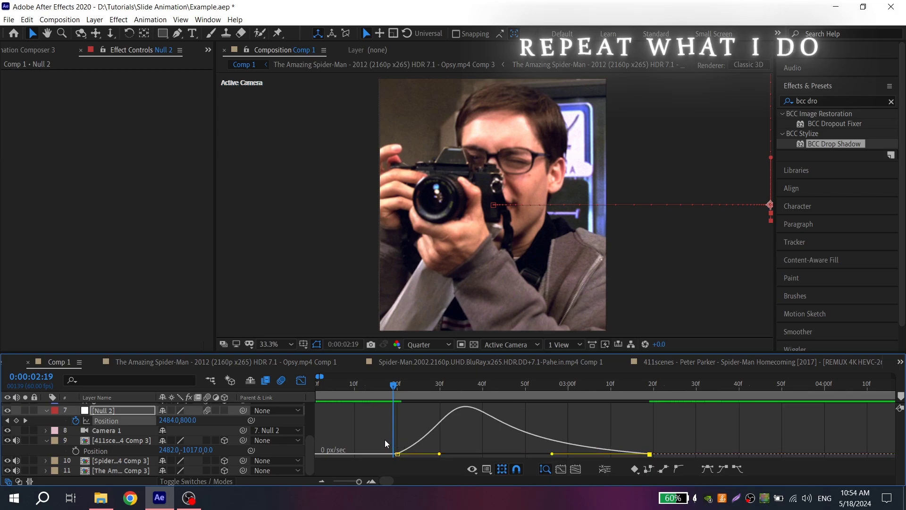
pyautogui.moveTo(441, 455); pyautogui.dragTo(467, 455)
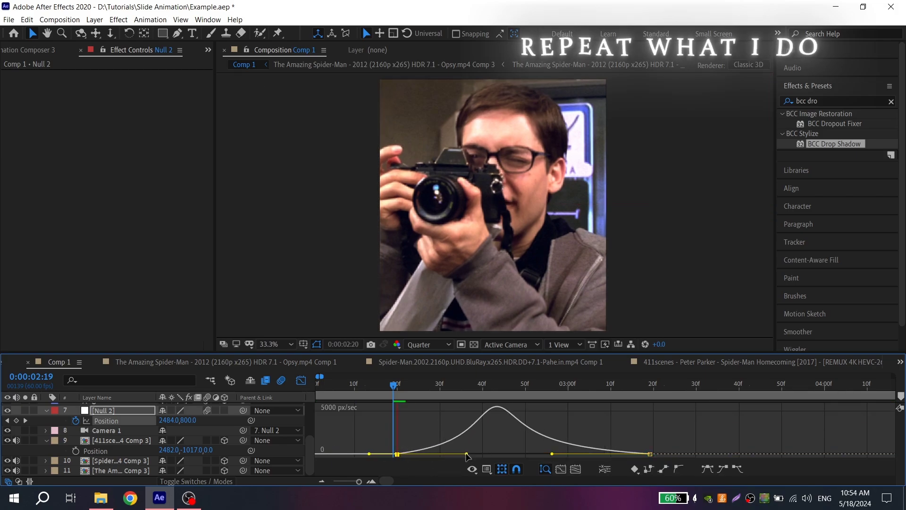
pyautogui.click(376, 384)
pyautogui.press('space')
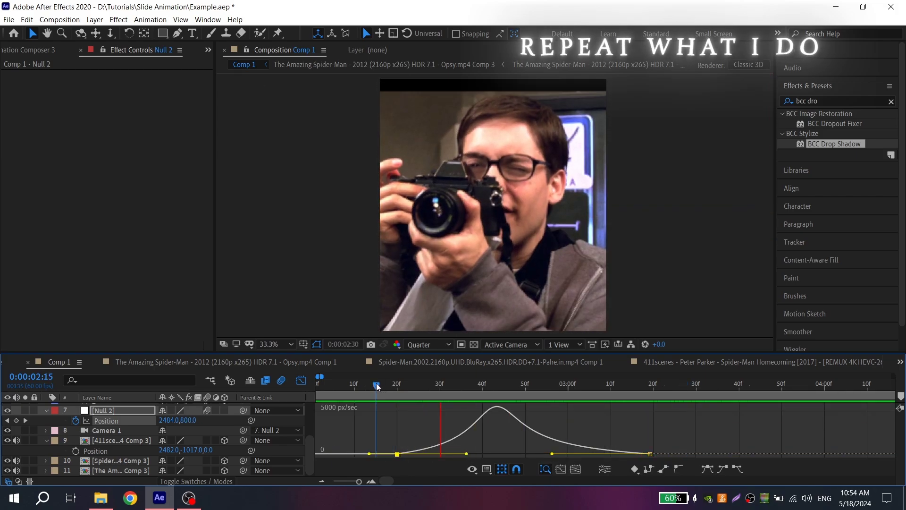
pyautogui.press('space')
pyautogui.click(301, 380)
# Collapse the position properties of Null 2 and the 411scenes layer, and preview the upward slide between the clips
pyautogui.scroll(-1, 490, 427)
pyautogui.scroll(1, 492, 432)
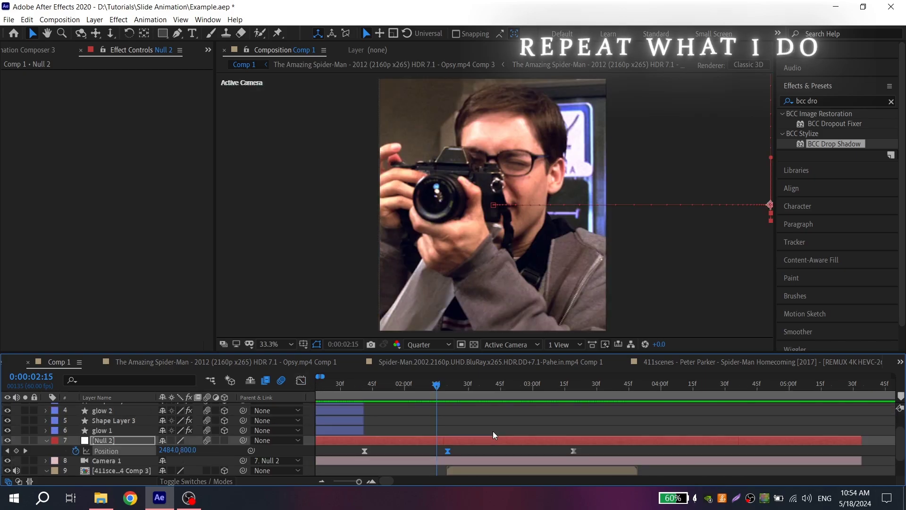
pyautogui.press('p')
pyautogui.press('space')
pyautogui.scroll(-1, 454, 434)
pyautogui.scroll(-1, 455, 434)
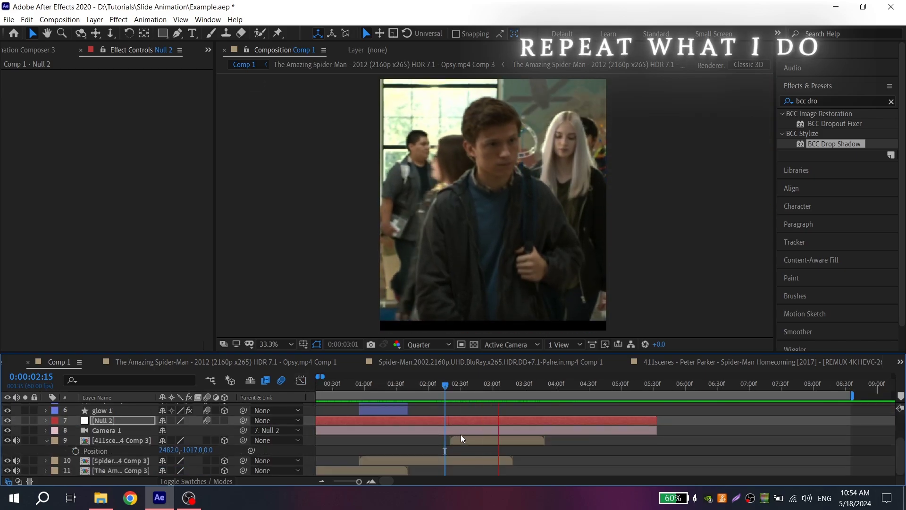
pyautogui.click(461, 434)
pyautogui.click(458, 439)
pyautogui.press('space')
pyautogui.press('p')
pyautogui.press('space')
pyautogui.scroll(2, 456, 428)
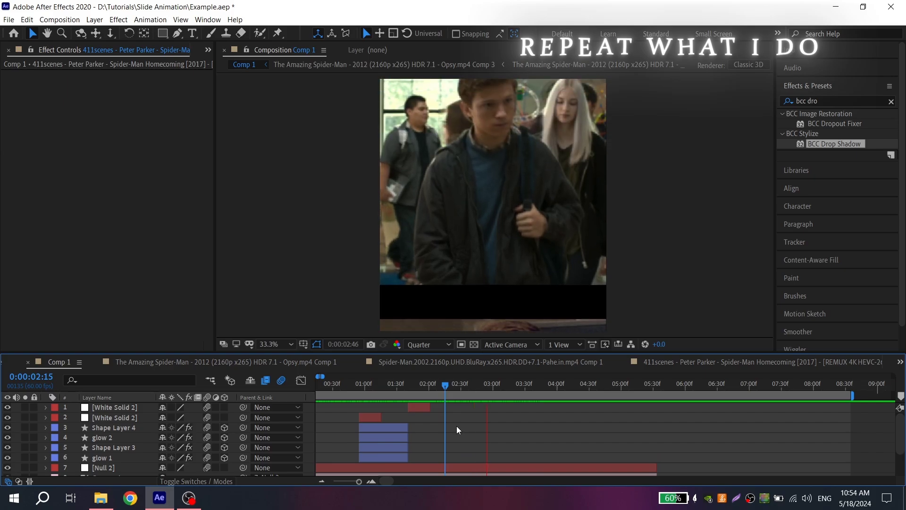
pyautogui.scroll(-1, 457, 430)
pyautogui.scroll(1, 457, 428)
pyautogui.press('space')
pyautogui.scroll(-1, 457, 426)
pyautogui.scroll(2, 458, 426)
# Draw a horizontal white line with a 20 px stroke along the camera clip's upper edge at 0:00:02:40
pyautogui.moveTo(496, 386); pyautogui.dragTo(516, 388)
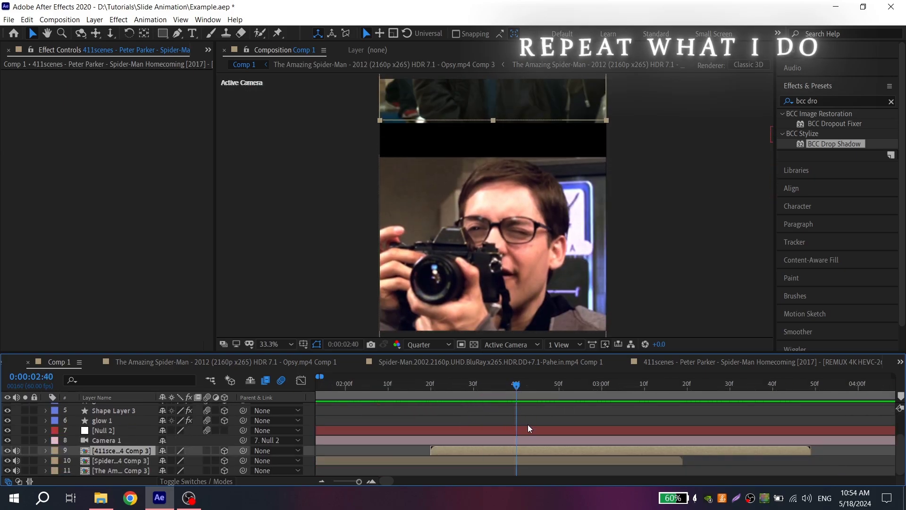
pyautogui.press('F2')
pyautogui.press('g')
pyautogui.click(375, 156)
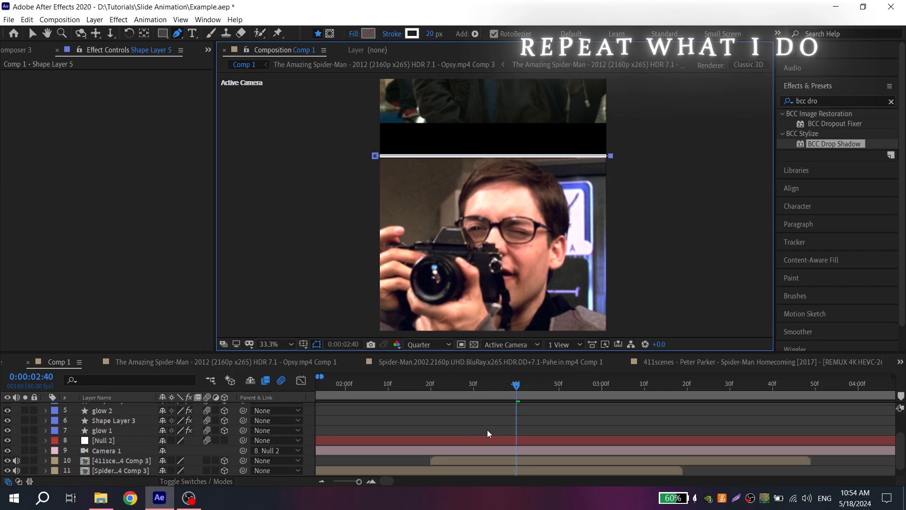
# Place the new line's shape layer between glow 1 and Null 2 in the layer stack
pyautogui.scroll(2, 489, 434)
pyautogui.scroll(-1, 432, 429)
pyautogui.scroll(1, 254, 428)
pyautogui.moveTo(148, 409); pyautogui.dragTo(146, 465)
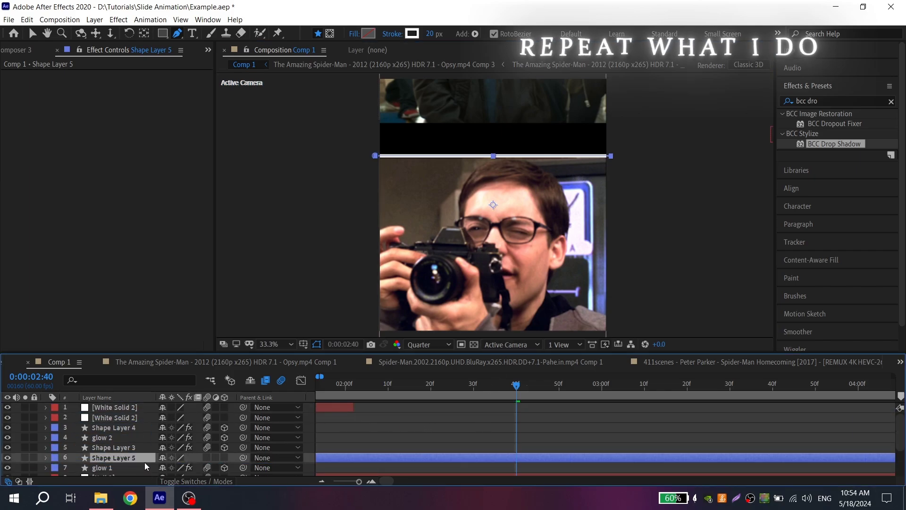
pyautogui.scroll(-1, 146, 460)
pyautogui.moveTo(148, 429); pyautogui.dragTo(147, 444)
pyautogui.scroll(-1, 292, 425)
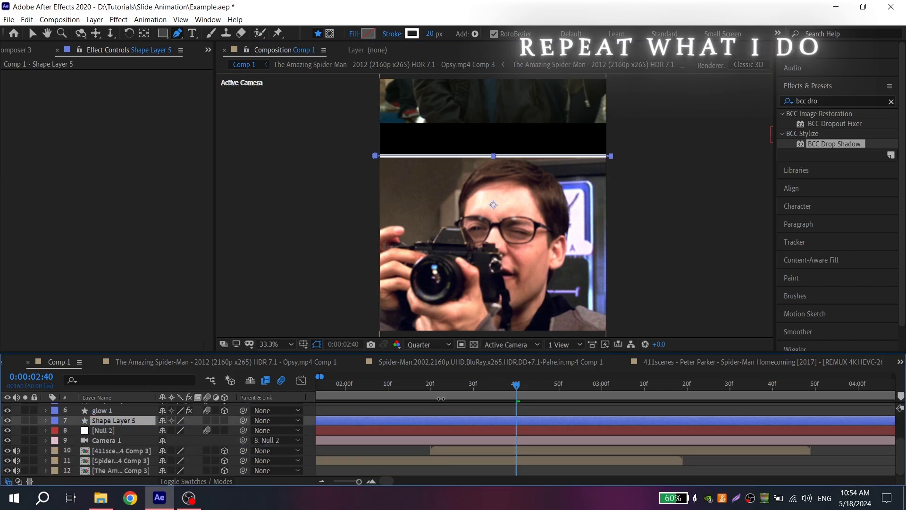
pyautogui.scroll(1, 439, 399)
# Trim the start of the new line's shape layer to 0:00:02:20 by splitting it and deleting the earlier part
pyautogui.click(427, 387)
pyautogui.hotkey('ctrl', 'shift', 'd')
pyautogui.click(419, 430)
pyautogui.press('Delete')
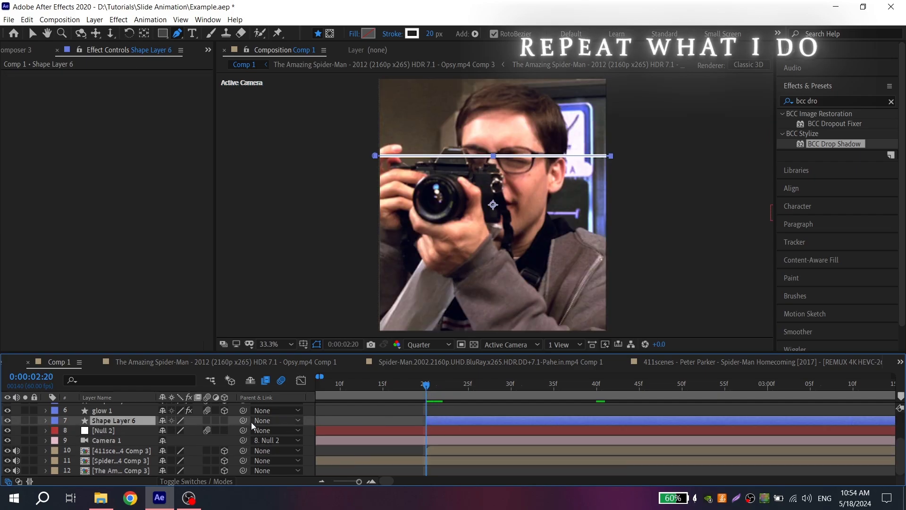
# Trim the end of the line's shape layer to the end of the 411scenes clip at 0:00:03:49
pyautogui.hscroll(10, 617, 385)
pyautogui.click(612, 385)
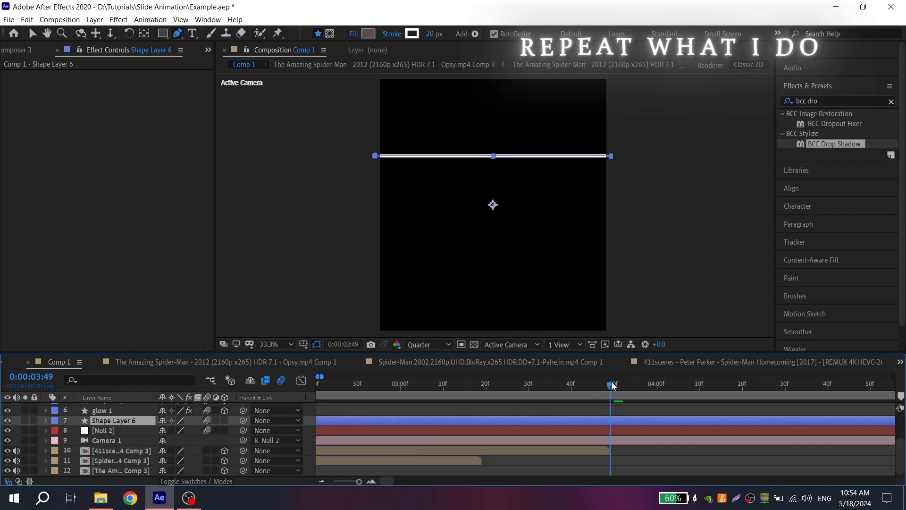
pyautogui.hotkey('ctrl', 'shift', 'd')
pyautogui.press('Delete')
# Trim the end of the line's shape layer to match the end of the camera clip's layer
pyautogui.click(491, 385)
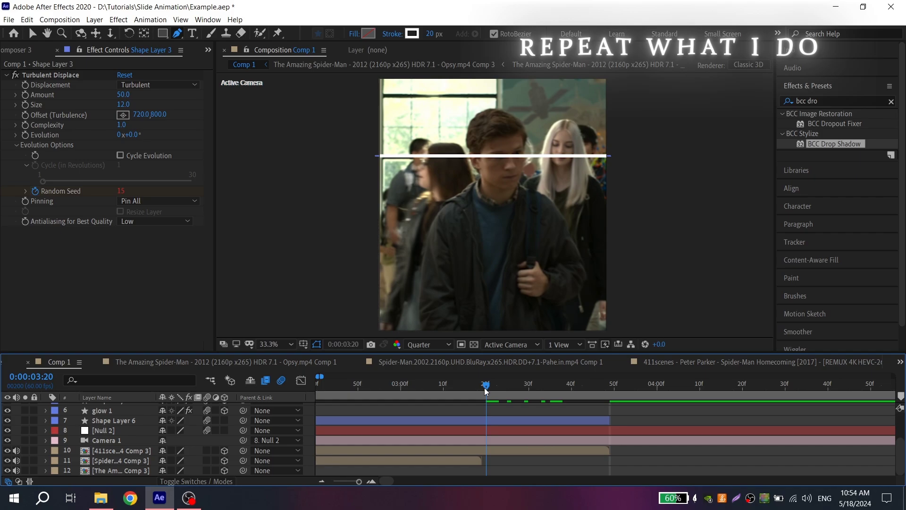
pyautogui.click(489, 423)
pyautogui.hotkey('ctrl', 'shift', 'd')
pyautogui.press('Delete')
# Make the new line's shape layer 3D and position it at 2499, 320, 0 along the top edge of the camera clip
pyautogui.click(418, 387)
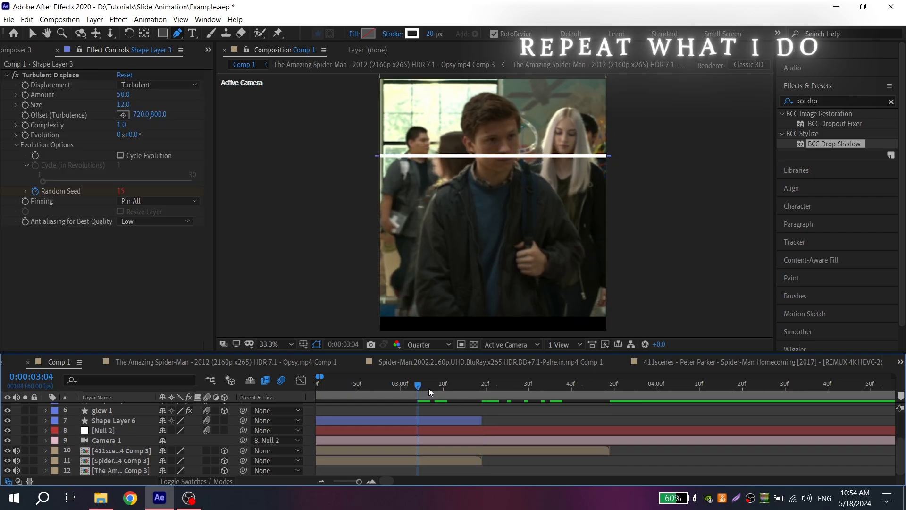
pyautogui.scroll(-1, 432, 392)
pyautogui.click(366, 384)
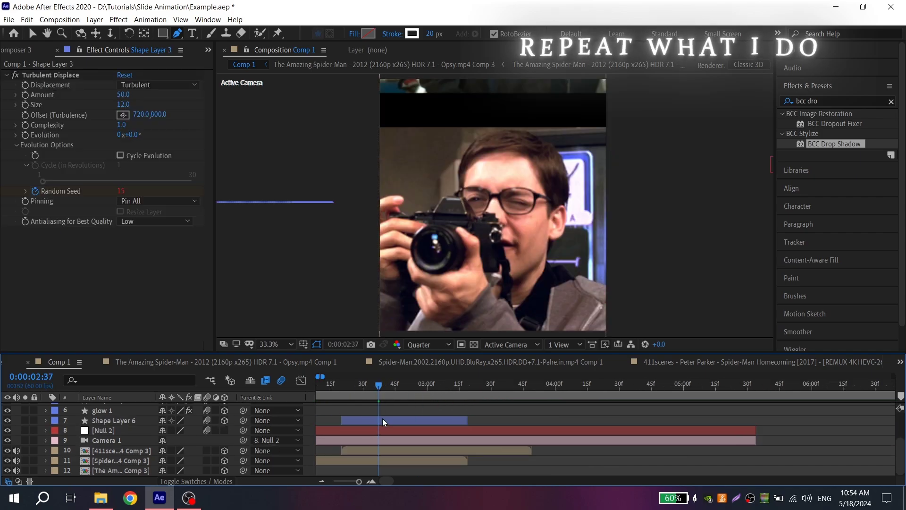
pyautogui.click(385, 421)
pyautogui.click(395, 385)
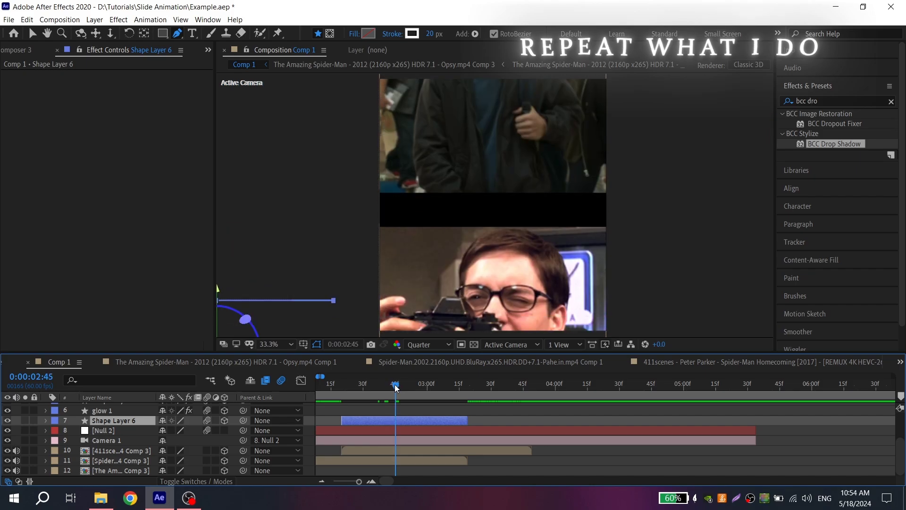
pyautogui.press('p')
pyautogui.moveTo(168, 429); pyautogui.dragTo(756, 379)
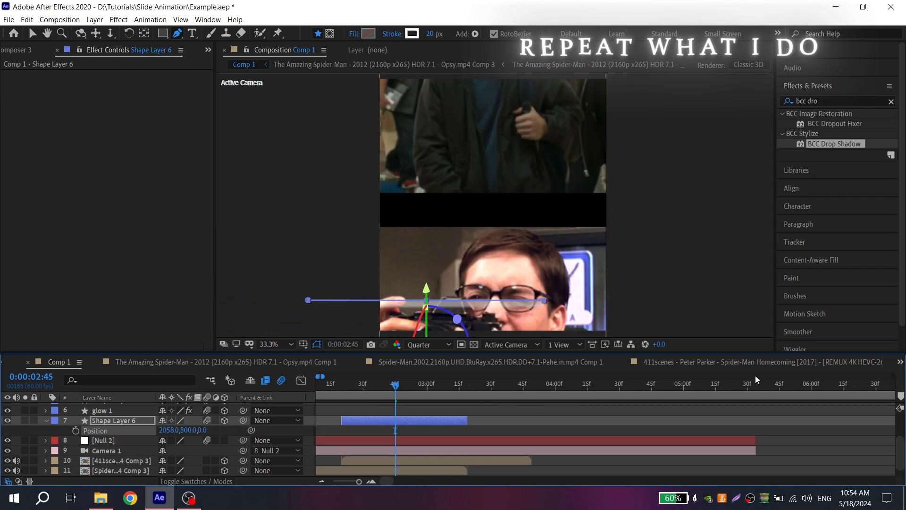
pyautogui.moveTo(174, 430); pyautogui.dragTo(320, 424)
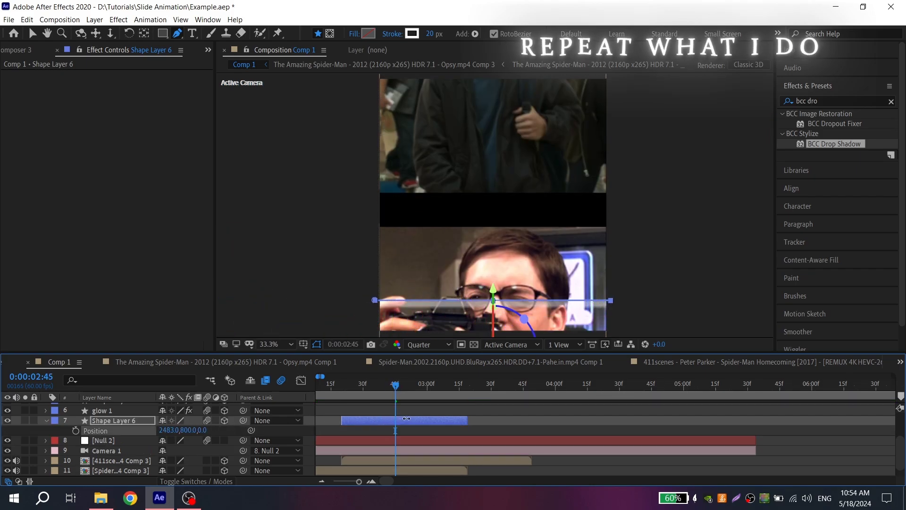
pyautogui.moveTo(183, 430); pyautogui.dragTo(202, 176)
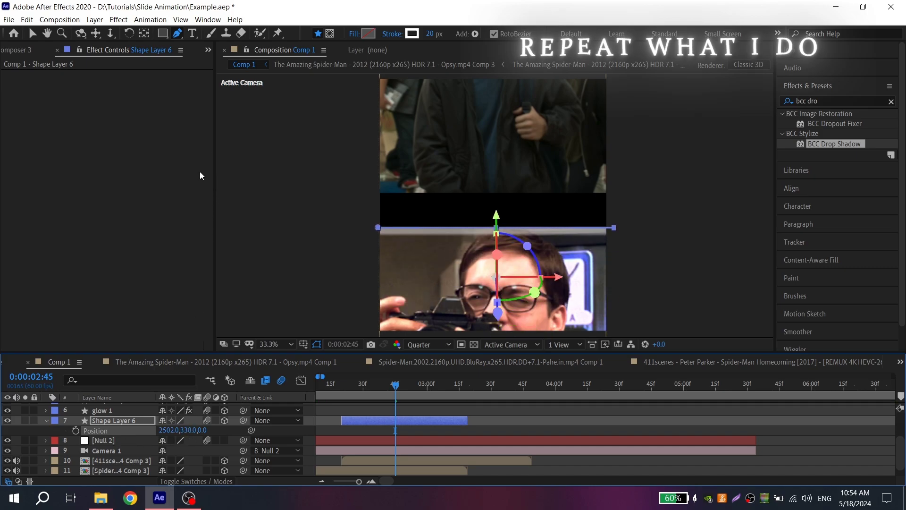
pyautogui.moveTo(187, 432); pyautogui.dragTo(191, 413)
# Duplicate the line, move the copy up to the bottom edge of the 411scenes clip, and preview the slide
pyautogui.moveTo(425, 383); pyautogui.dragTo(416, 387)
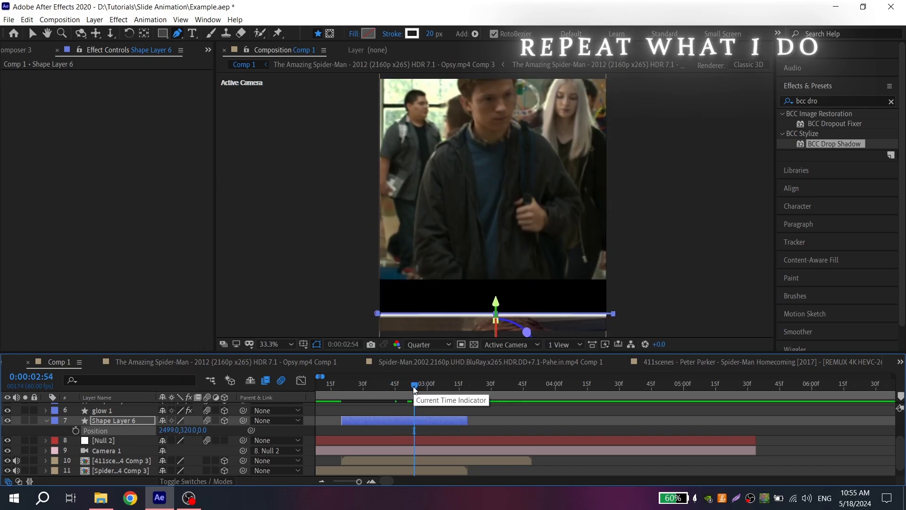
pyautogui.hotkey('ctrl', 'd')
pyautogui.press('p')
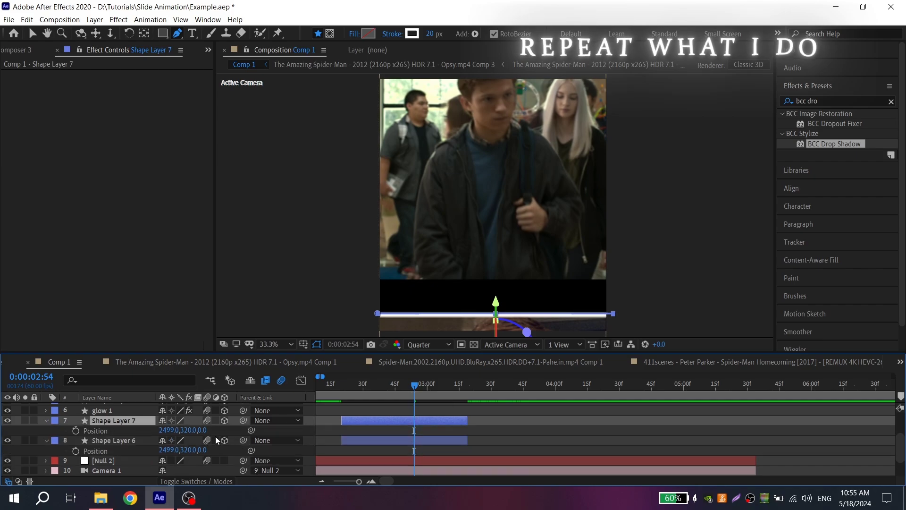
pyautogui.moveTo(190, 419); pyautogui.dragTo(193, 265)
pyautogui.press('p')
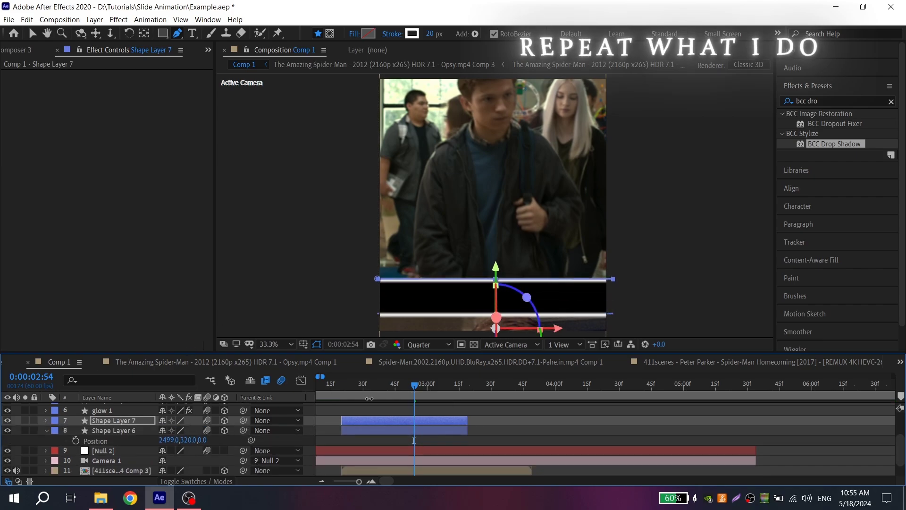
pyautogui.click(340, 389)
pyautogui.press('space')
pyautogui.scroll(1, 332, 404)
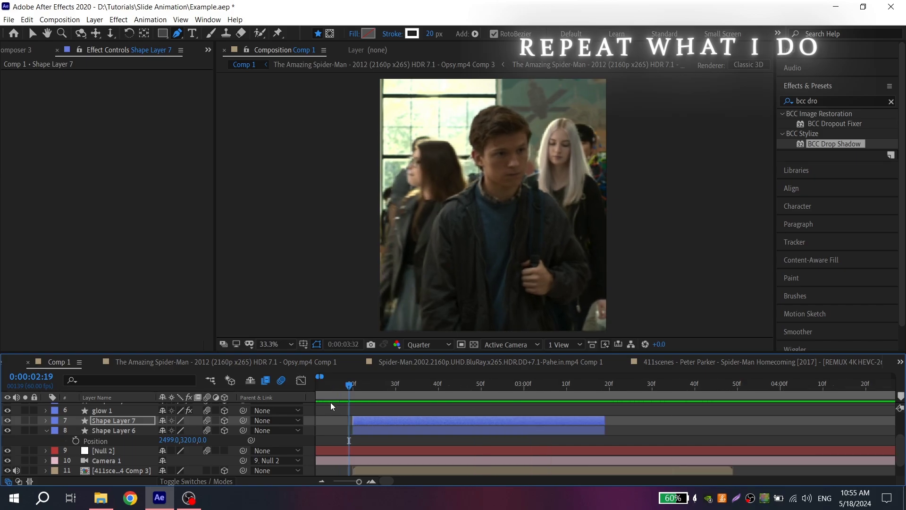
pyautogui.press('space')
# Duplicate both line layers, Shape Layer 6 and Shape Layer 7, to serve as glow layers
pyautogui.click(354, 390)
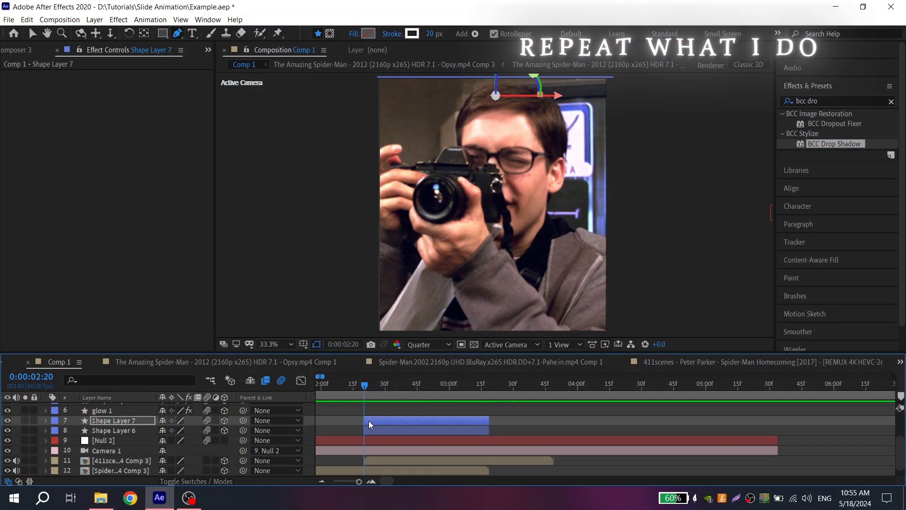
pyautogui.hotkey('ctrl', 'd')
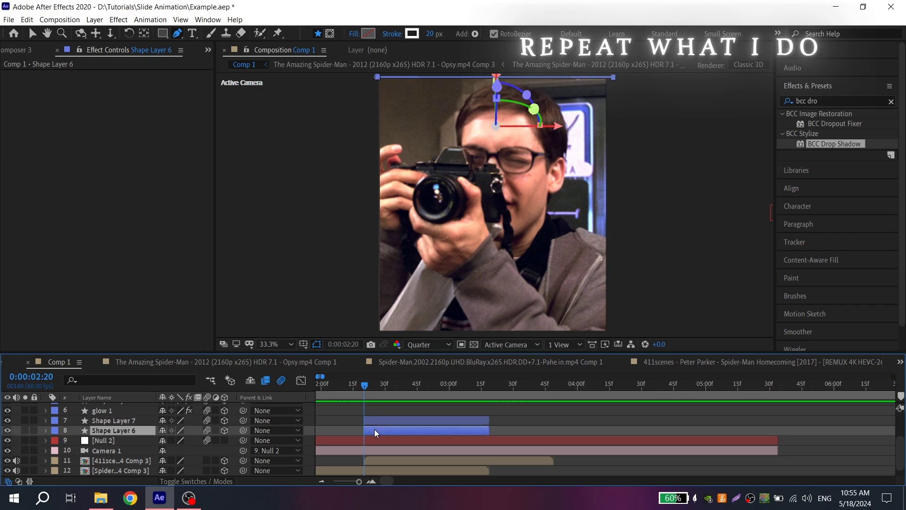
pyautogui.click(371, 442)
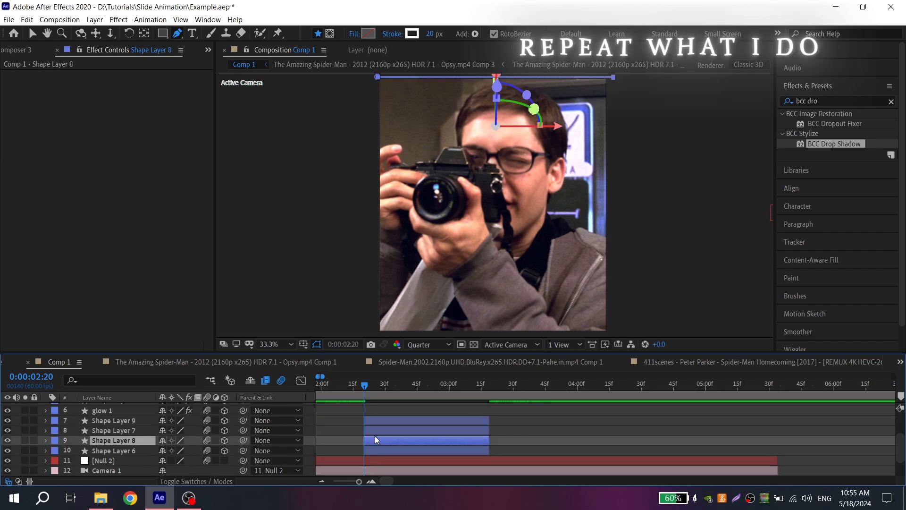
# Rename the duplicate of Shape Layer 6 as glow 1
pyautogui.rightClick(141, 444)
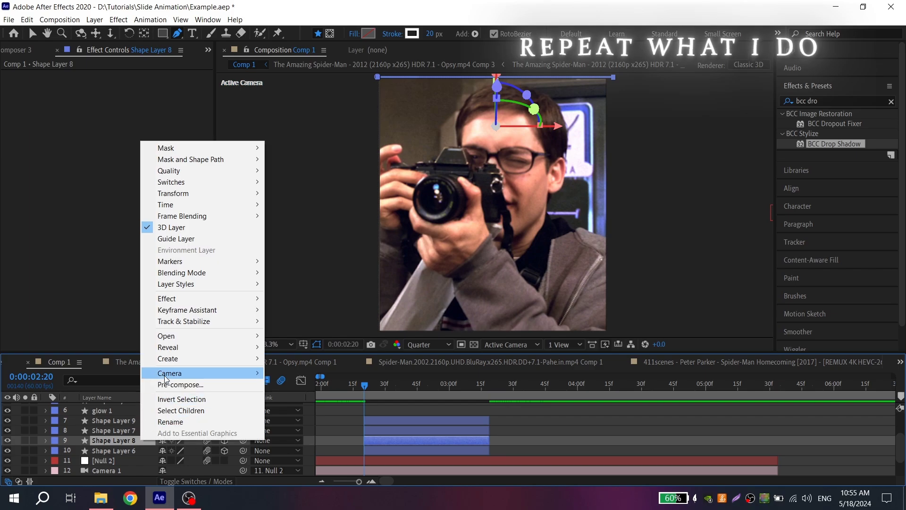
pyautogui.click(219, 425)
pyautogui.write('gl')
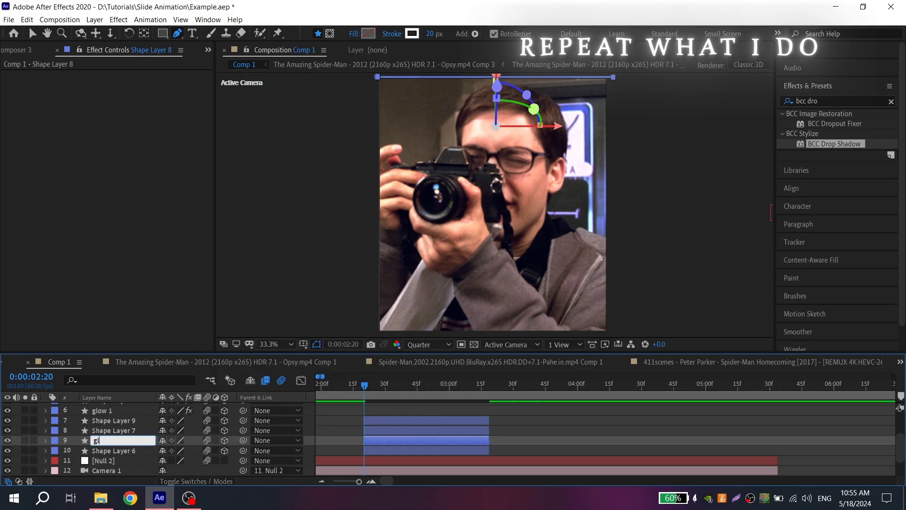
pyautogui.write('ow 1')
pyautogui.press('Return')
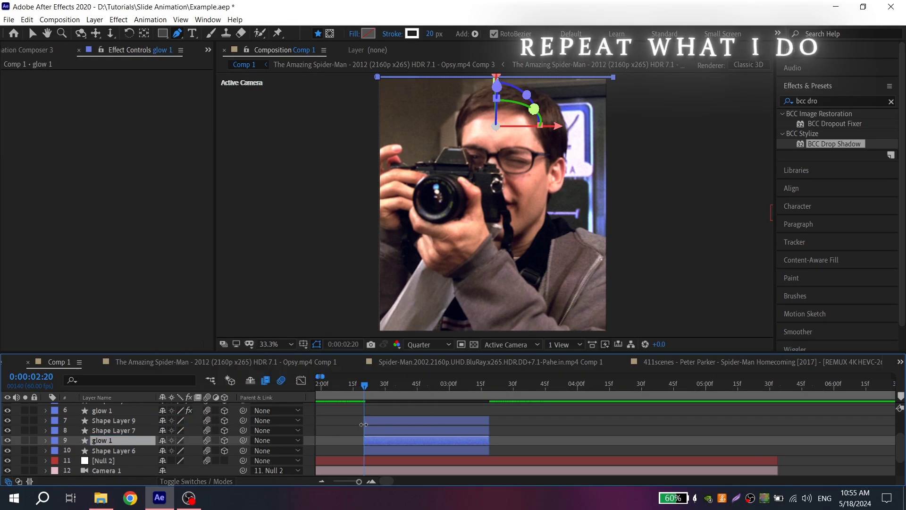
# Rename the duplicate of Shape Layer 7 as glow 2
pyautogui.click(366, 422)
pyautogui.rightClick(373, 421)
pyautogui.click(397, 402)
pyautogui.write('glow ')
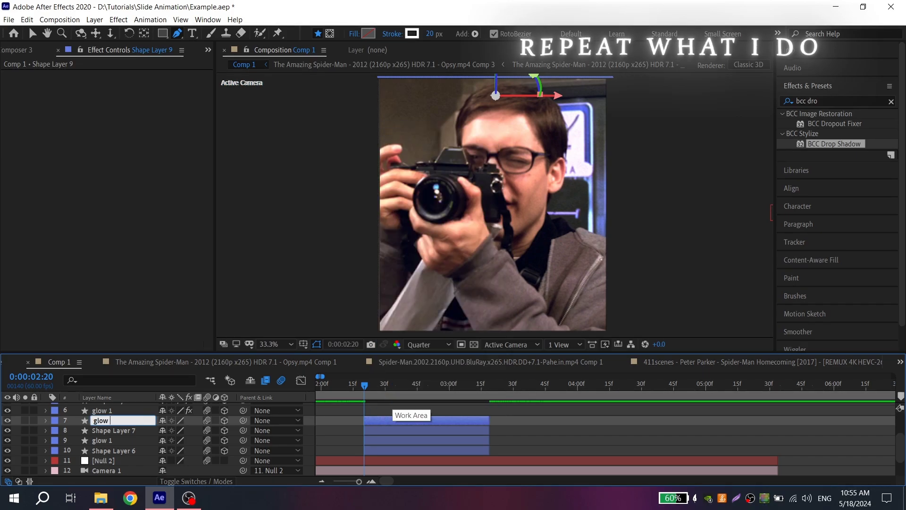
pyautogui.write('2')
pyautogui.press('Return')
# Copy Deep Glow and BCC Drop Shadow from the first transition's glow 1 layer to the new glow 1 and glow 2 layers
pyautogui.scroll(-1, 400, 427)
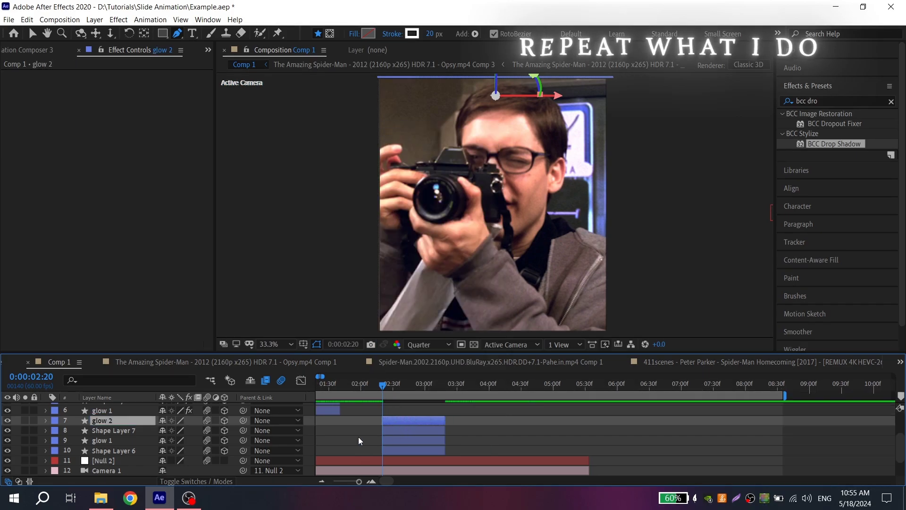
pyautogui.scroll(1, 358, 437)
pyautogui.scroll(-2, 407, 433)
pyautogui.scroll(1, 352, 434)
pyautogui.scroll(1, 453, 435)
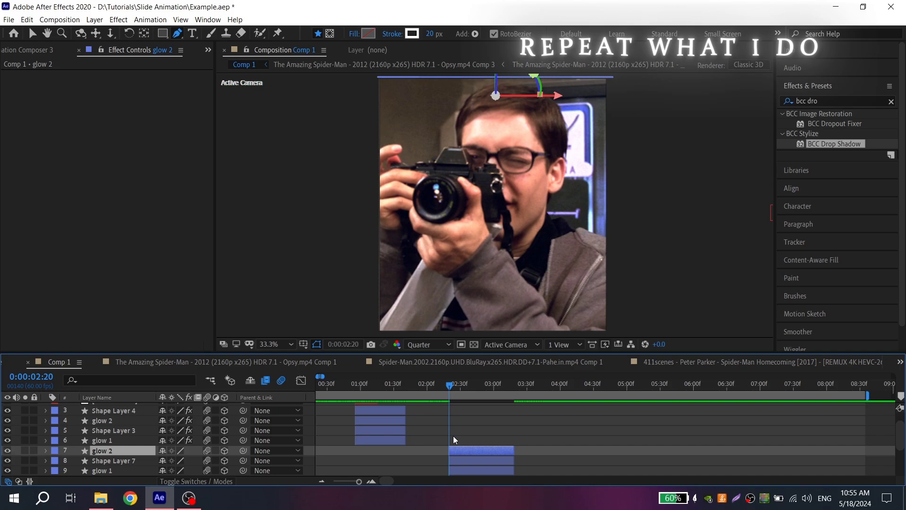
pyautogui.click(386, 441)
pyautogui.click(48, 75)
pyautogui.keyDown('shift'); pyautogui.click(46, 86); pyautogui.keyUp('shift')
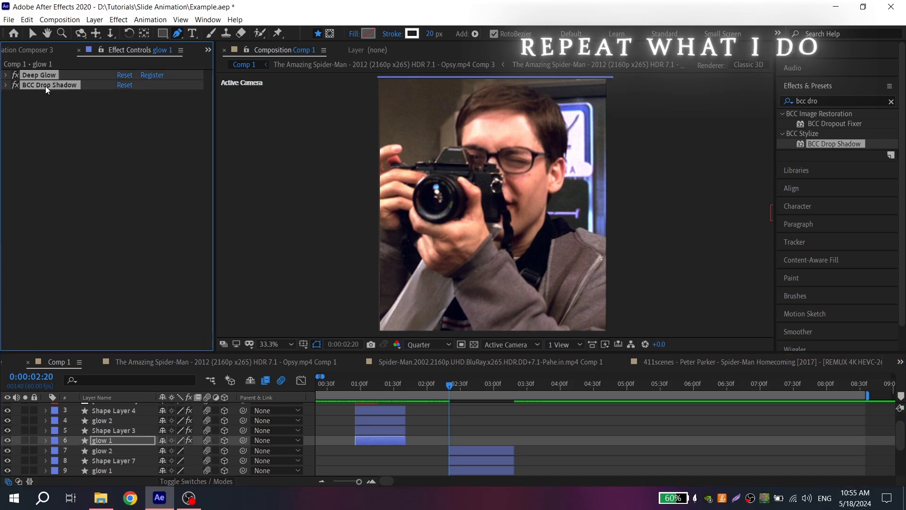
pyautogui.scroll(-1, 463, 443)
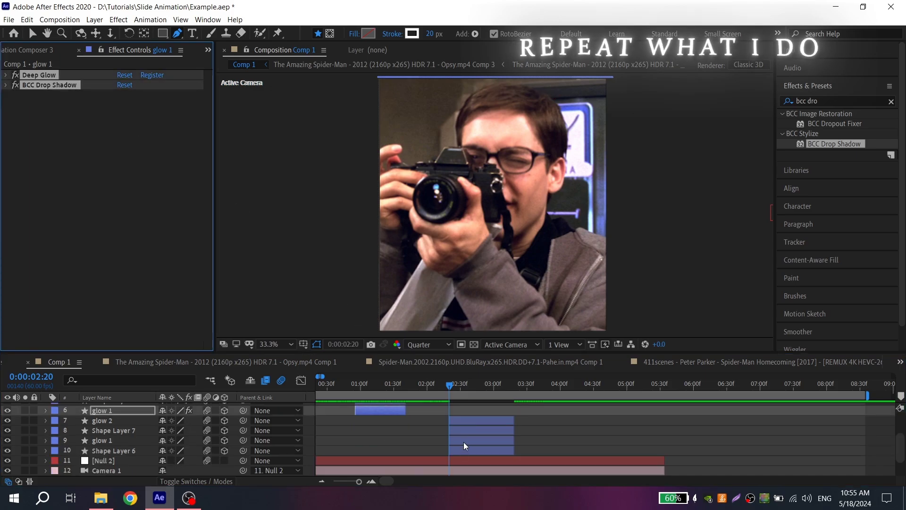
pyautogui.click(464, 442)
pyautogui.hotkey('ctrl', 'v')
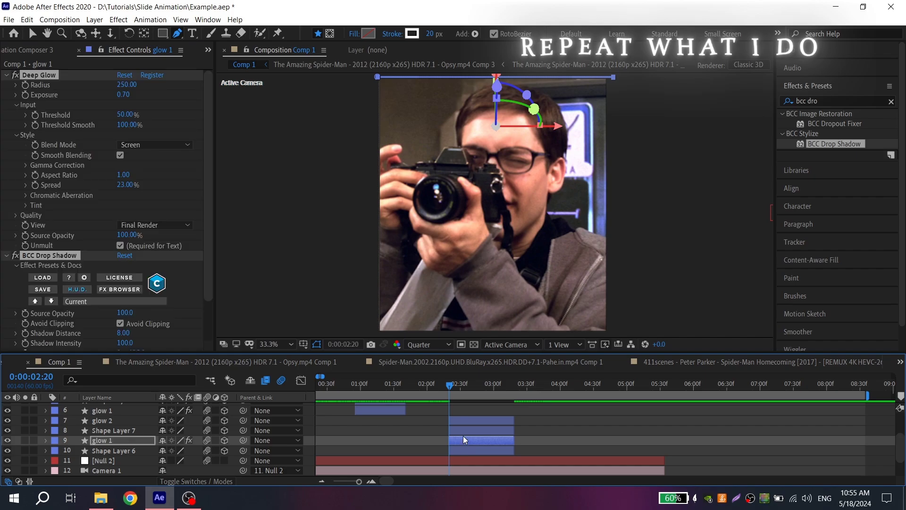
pyautogui.click(460, 418)
pyautogui.hotkey('ctrl', 'v')
# Copy the Turbulent Displace effect with its keyframes from Shape Layer 3 to Shape Layer 6 and Shape Layer 7
pyautogui.scroll(1, 426, 423)
pyautogui.click(384, 429)
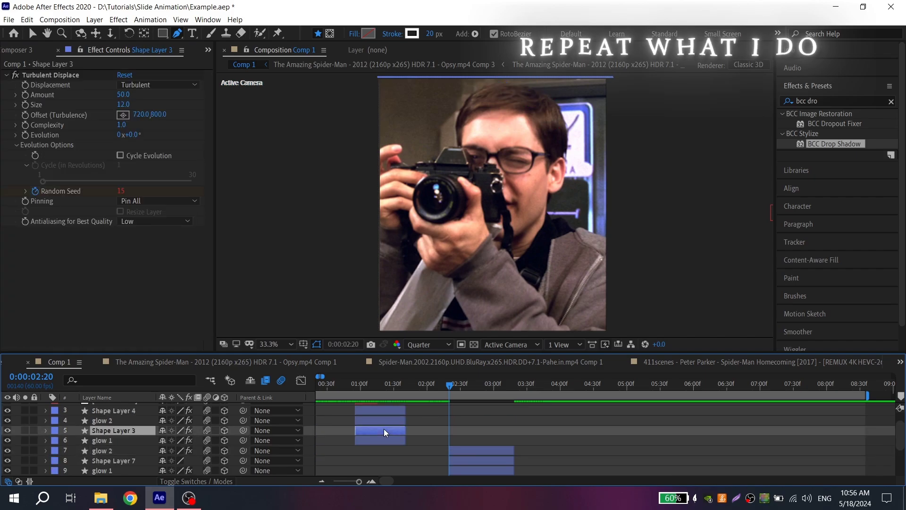
pyautogui.click(40, 74)
pyautogui.scroll(-1, 454, 425)
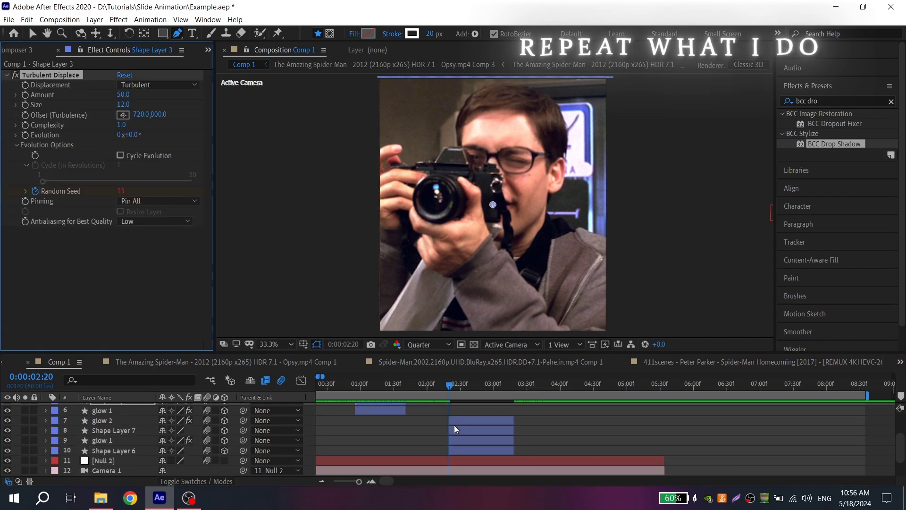
pyautogui.click(451, 438)
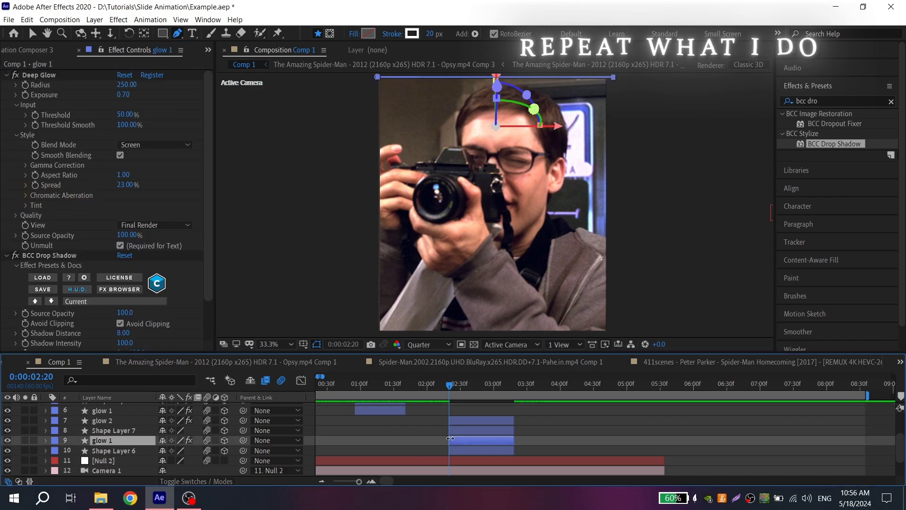
pyautogui.click(458, 450)
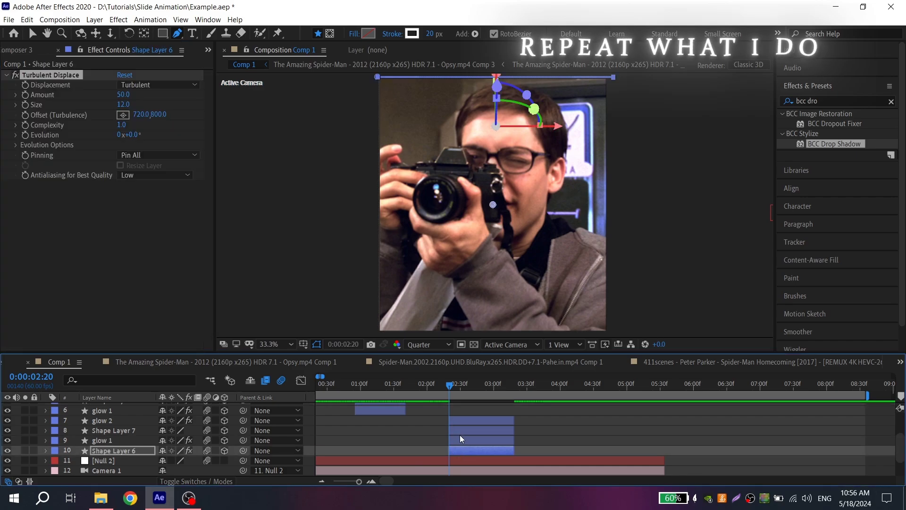
# Move Shape Layer 6's last Random Seed keyframe to the end of the layer
pyautogui.press('u')
pyautogui.scroll(1, 460, 447)
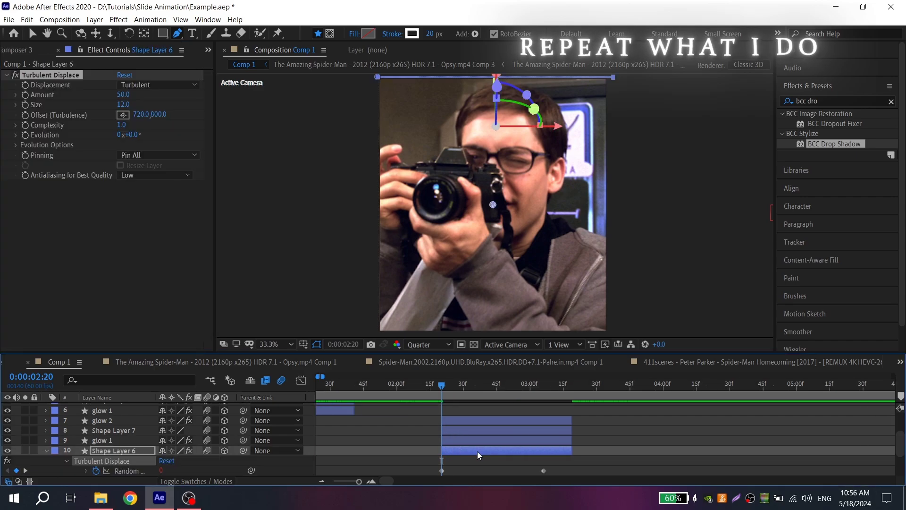
pyautogui.scroll(-1, 478, 451)
pyautogui.scroll(1, 479, 451)
pyautogui.moveTo(613, 441); pyautogui.dragTo(667, 442)
pyautogui.press('-')
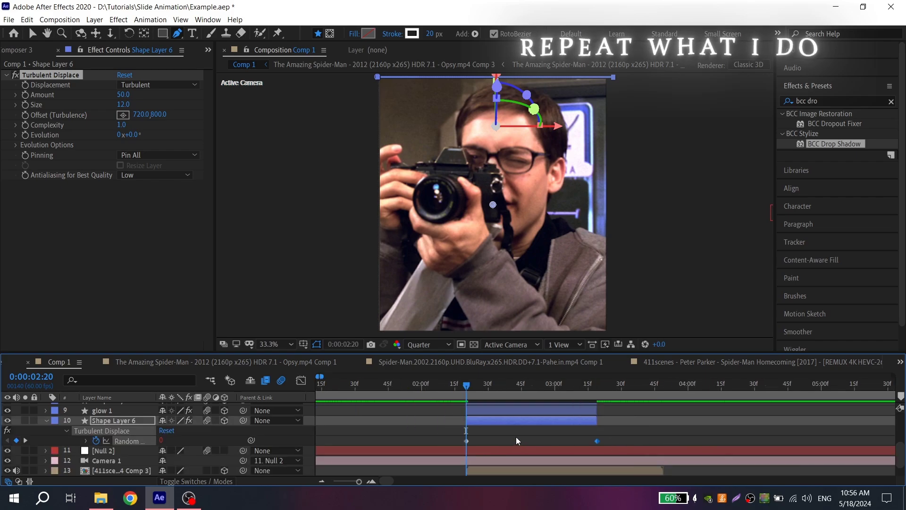
pyautogui.press('u')
# Move Shape Layer 7's last Random Seed keyframe to the end of the layer
pyautogui.click(514, 431)
pyautogui.press('u')
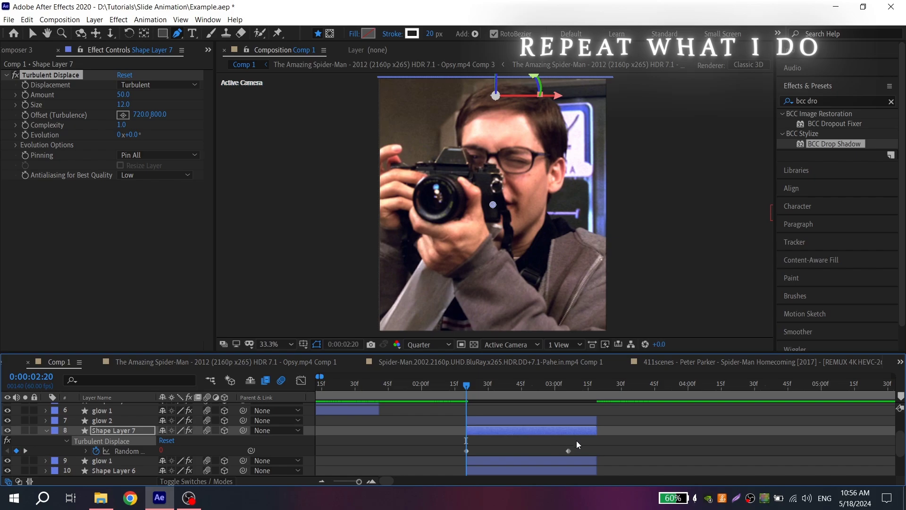
pyautogui.moveTo(570, 450); pyautogui.dragTo(595, 452)
pyautogui.press('u')
# Place glow 2 beneath Shape Layer 7 and glow 1 beneath Shape Layer 6, and preview the composition from the start
pyautogui.moveTo(131, 421); pyautogui.dragTo(113, 456)
pyautogui.press('space')
pyautogui.scroll(-1, 471, 423)
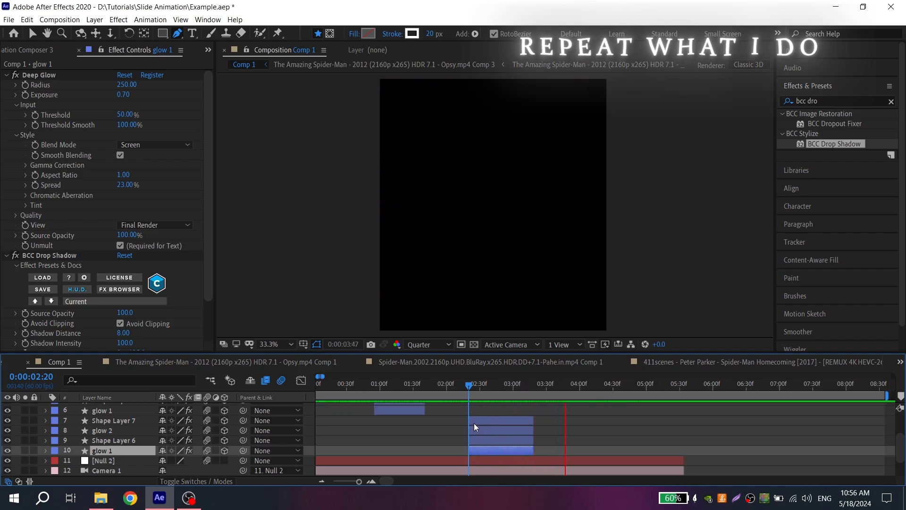
pyautogui.scroll(-1, 474, 423)
pyautogui.moveTo(438, 385); pyautogui.dragTo(277, 387)
pyautogui.press('space')
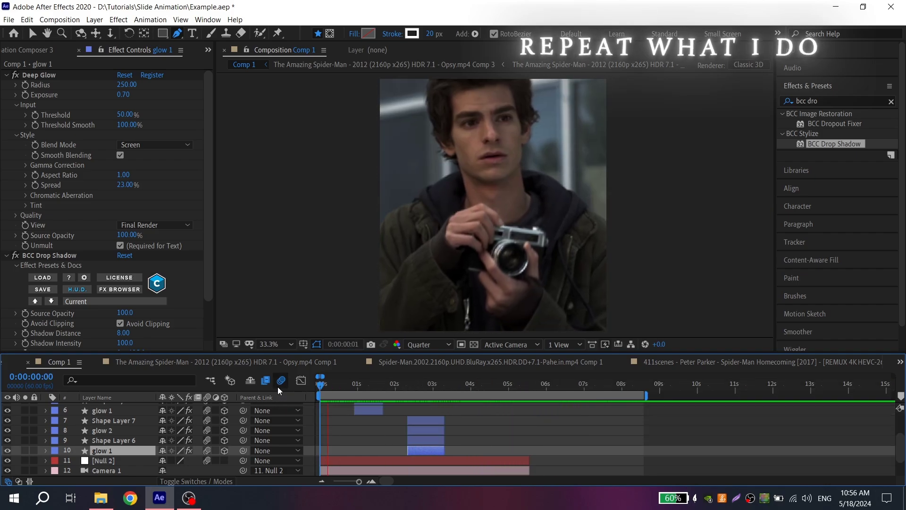